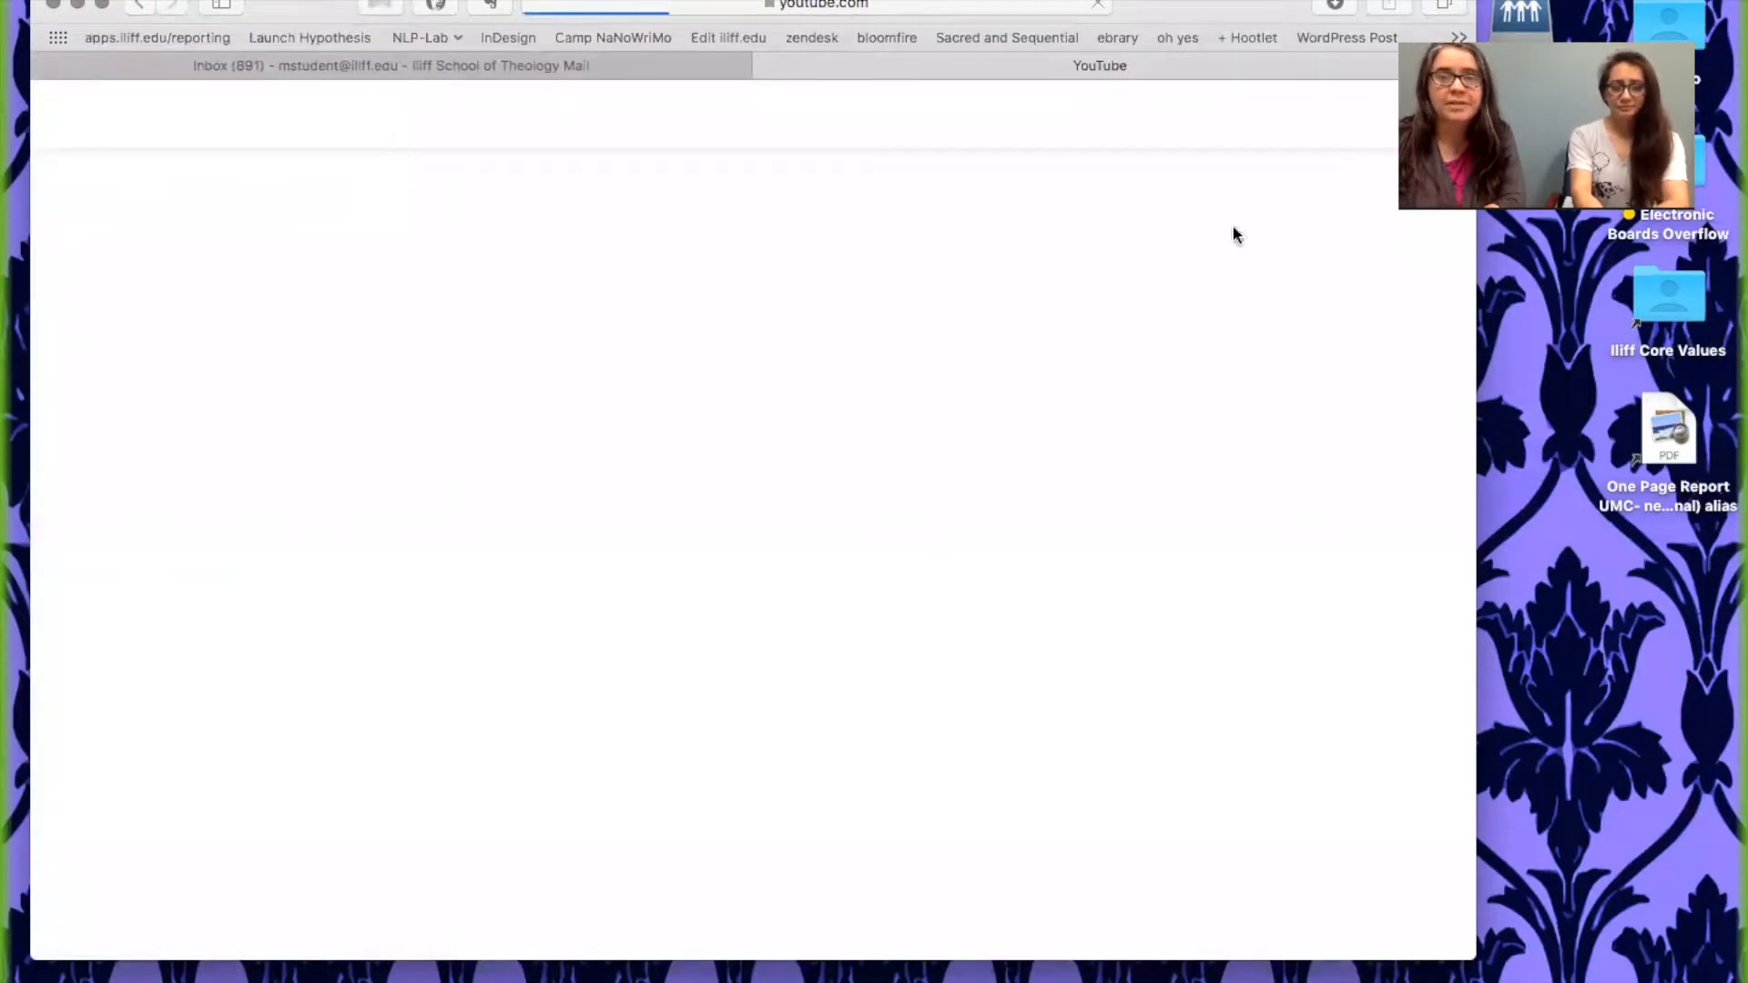
pyautogui.moveTo(1206, 11); pyautogui.dragTo(1079, 6)
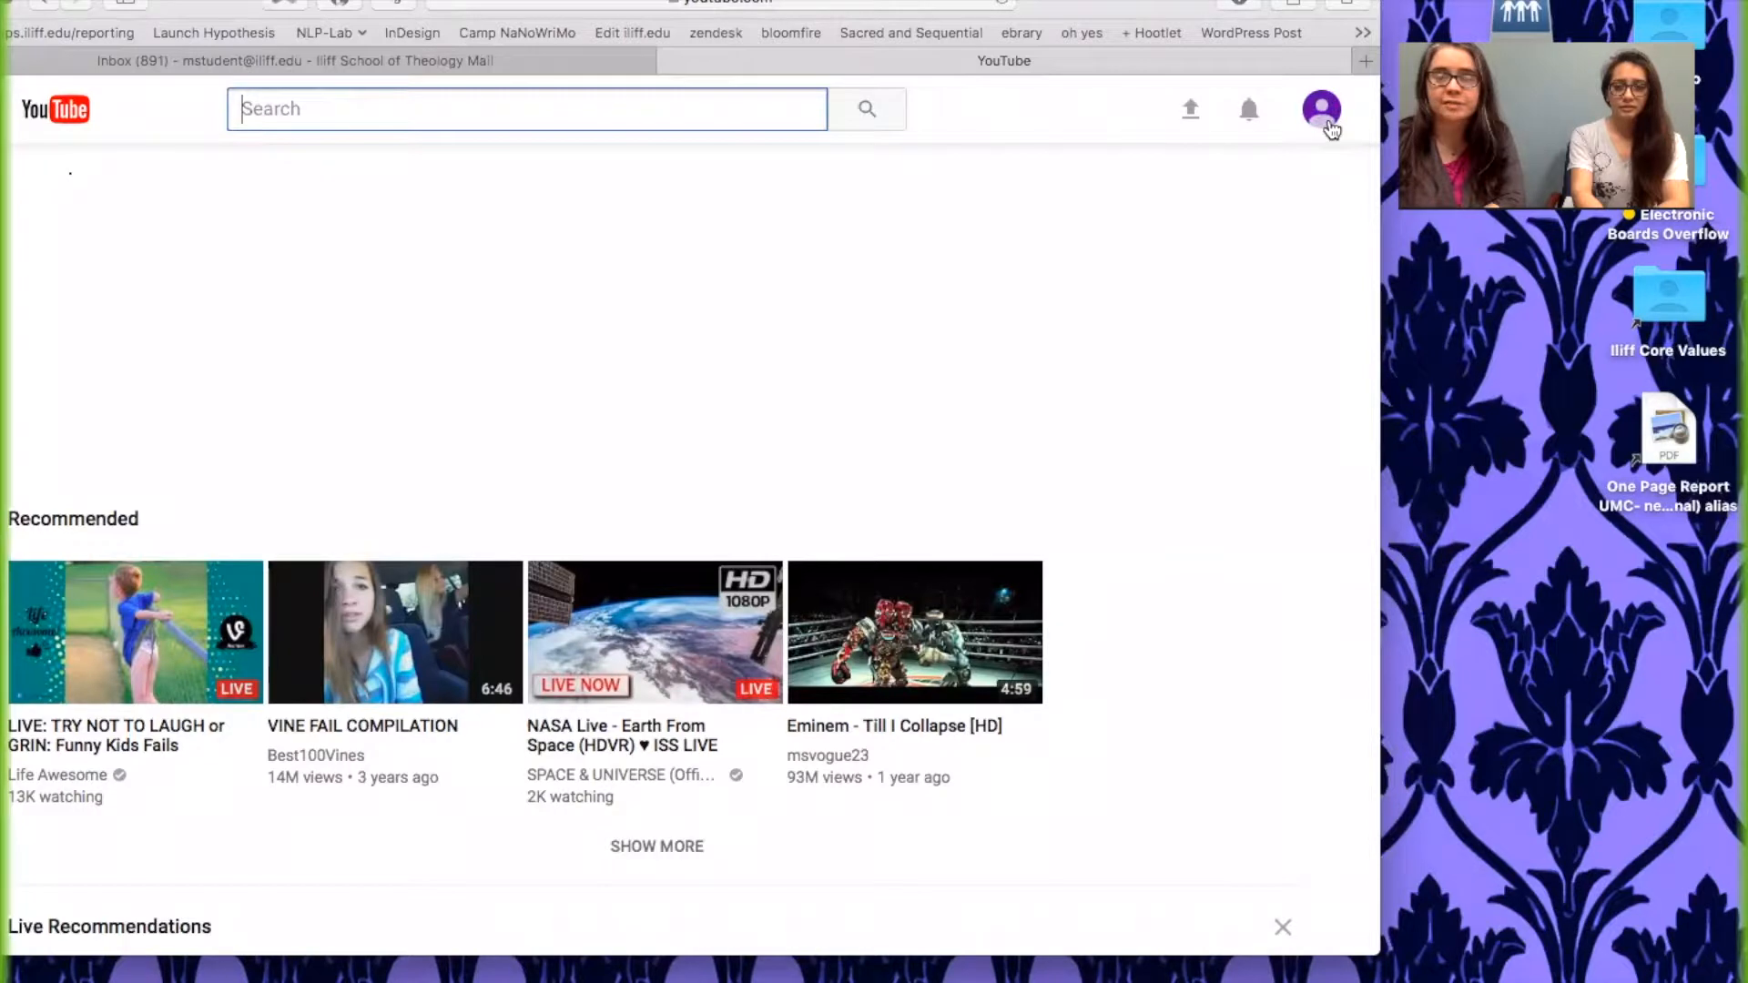
pyautogui.moveTo(1066, 11); pyautogui.dragTo(1132, 11)
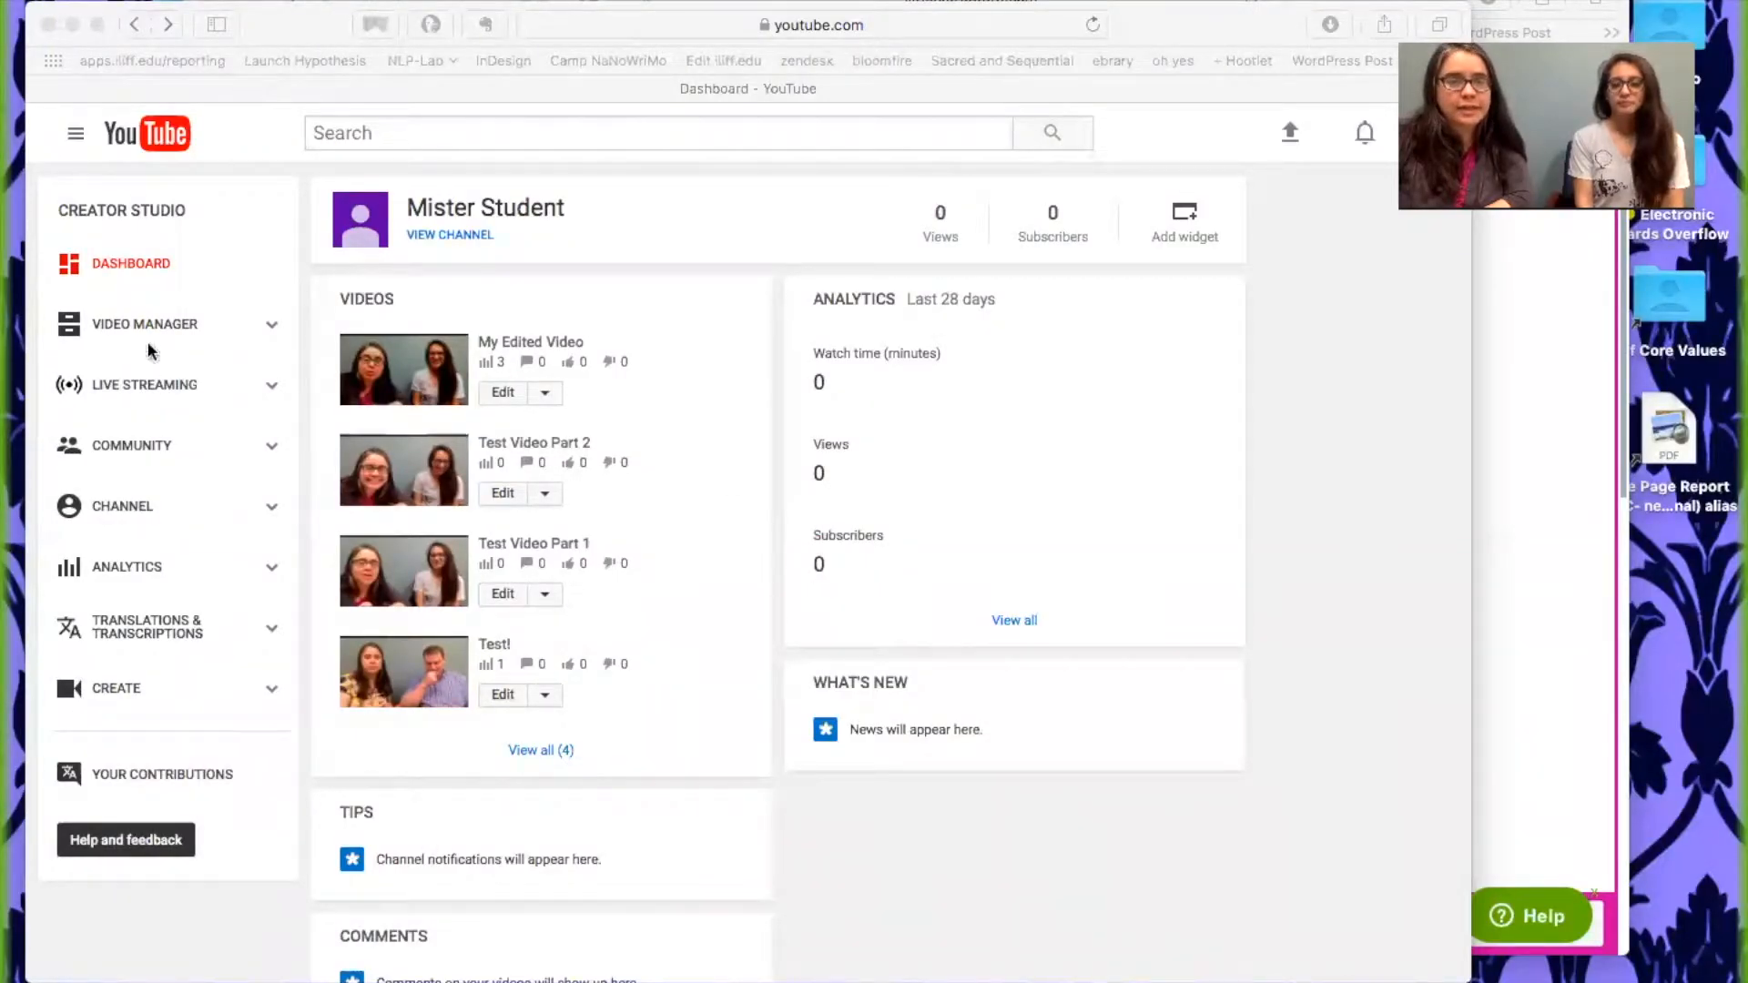
# - Open "My Edited Video" from the dashboard for editing and review its basic info settings
pyautogui.click(402, 372)
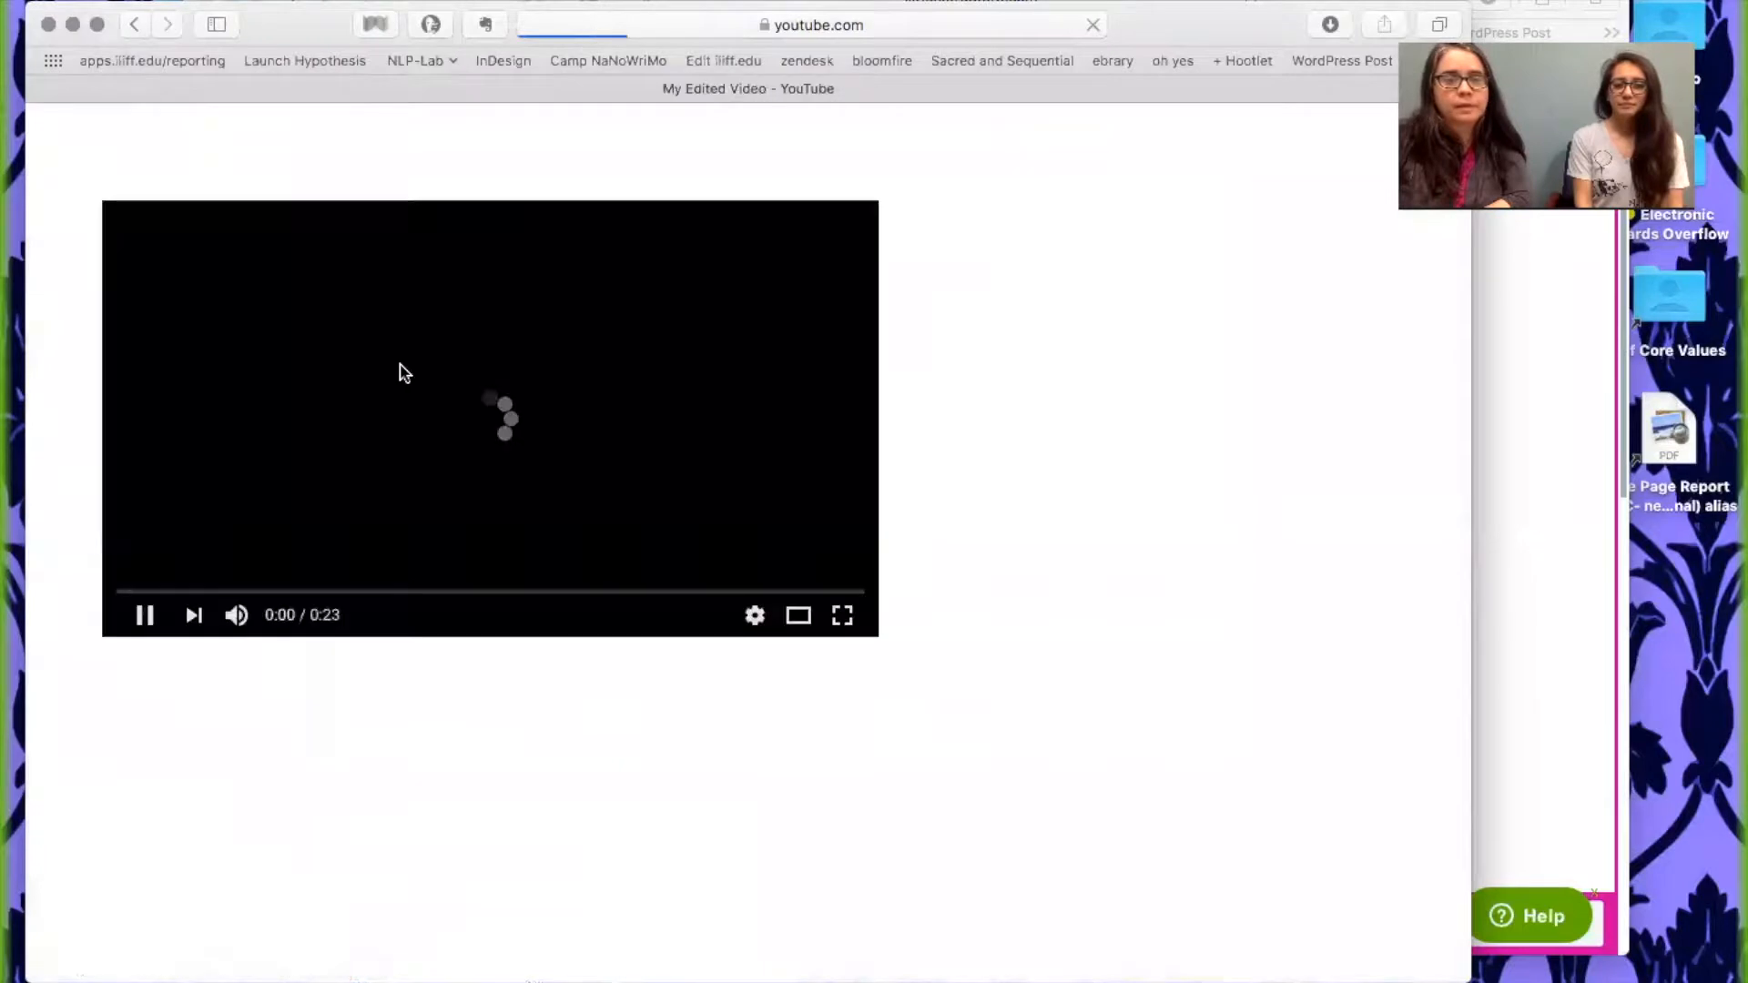
pyautogui.scroll(-5, 257, 790)
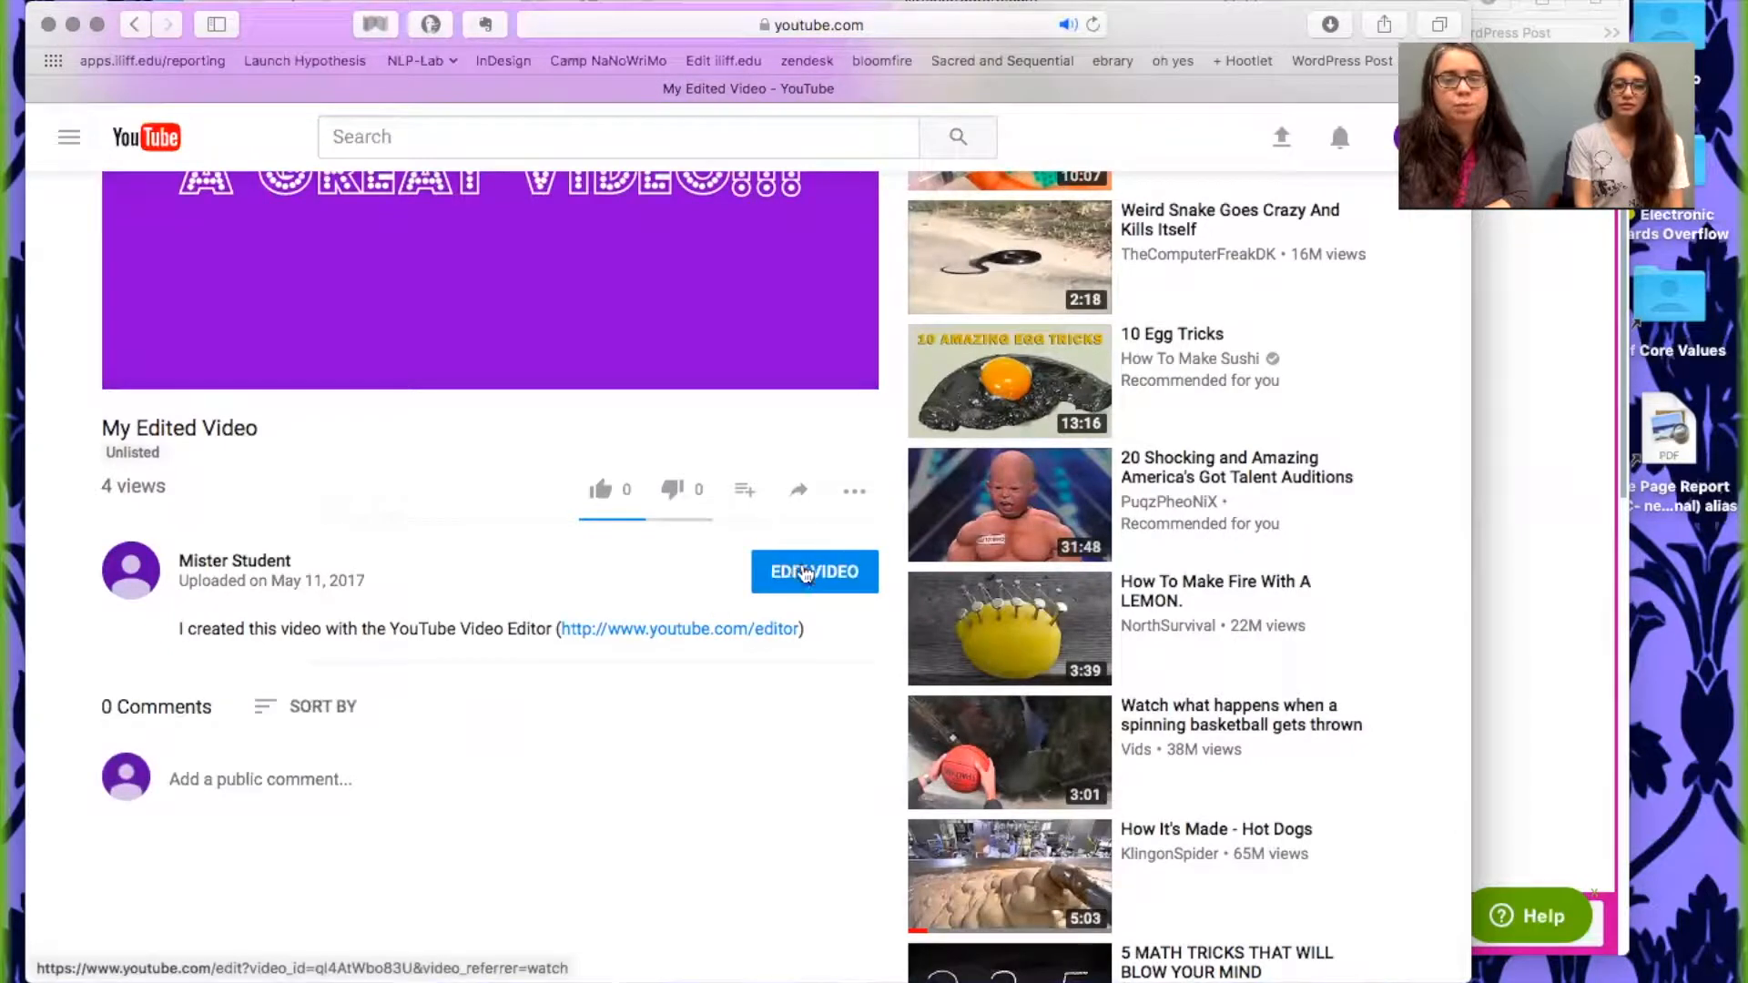
pyautogui.click(804, 571)
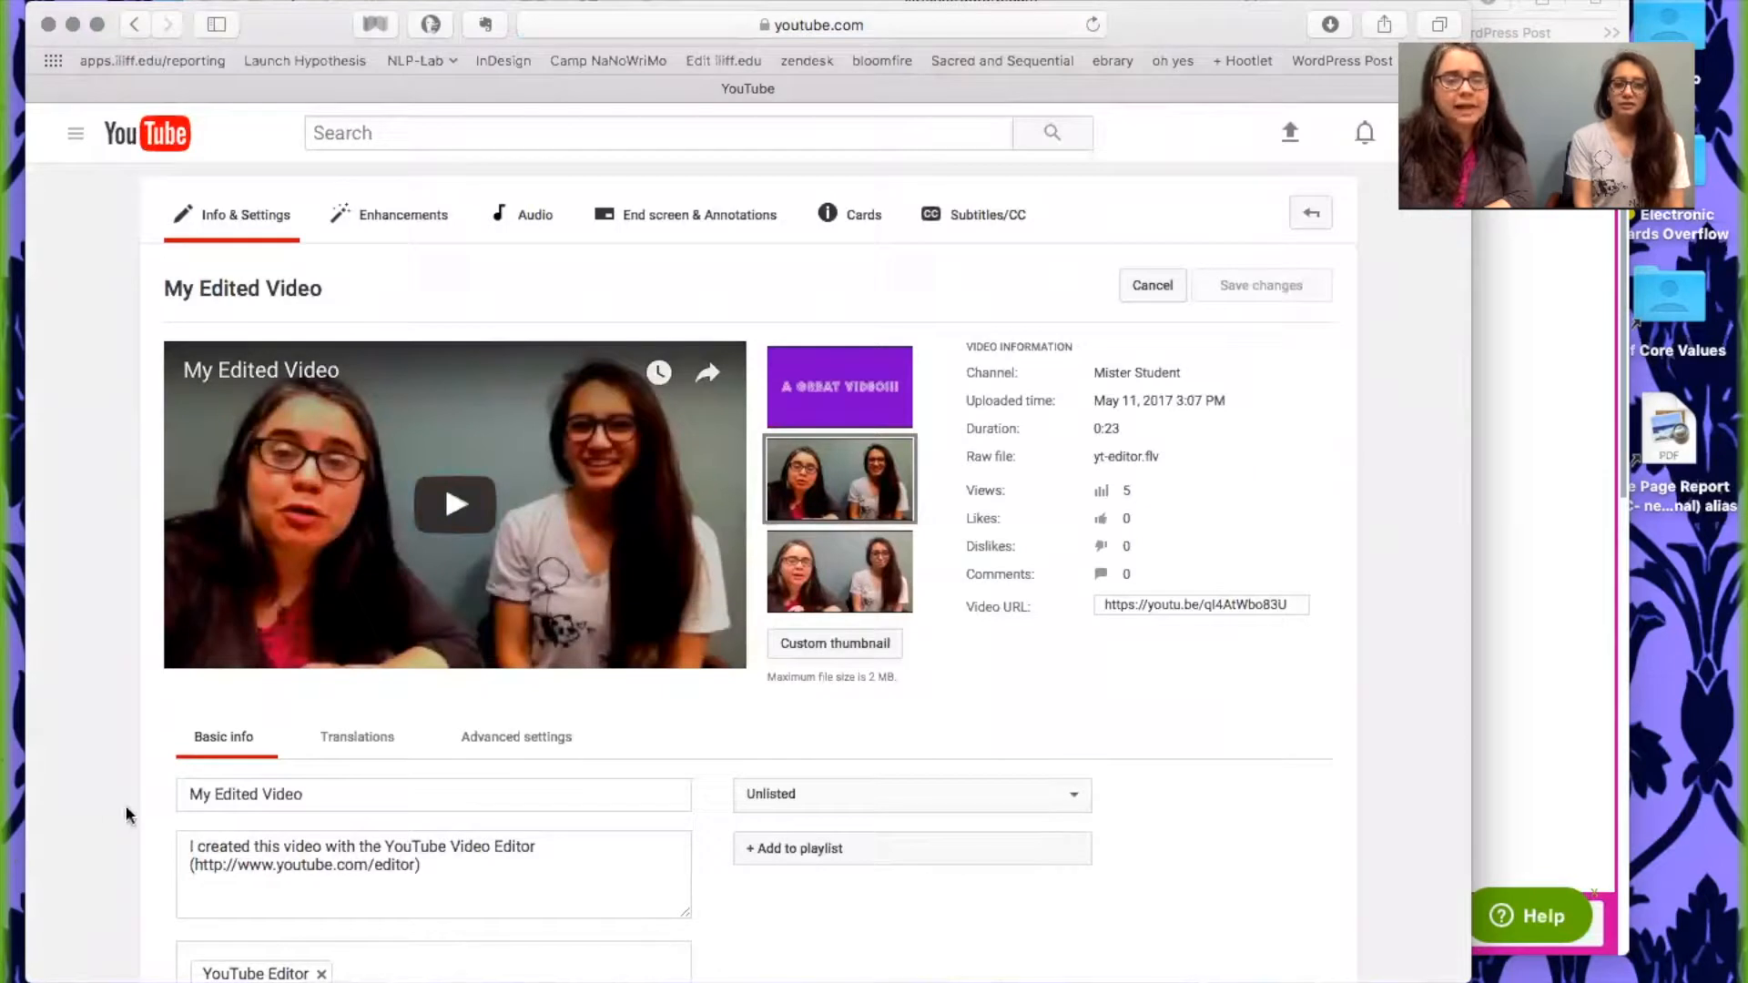
pyautogui.scroll(-3, 125, 815)
pyautogui.scroll(3, 126, 815)
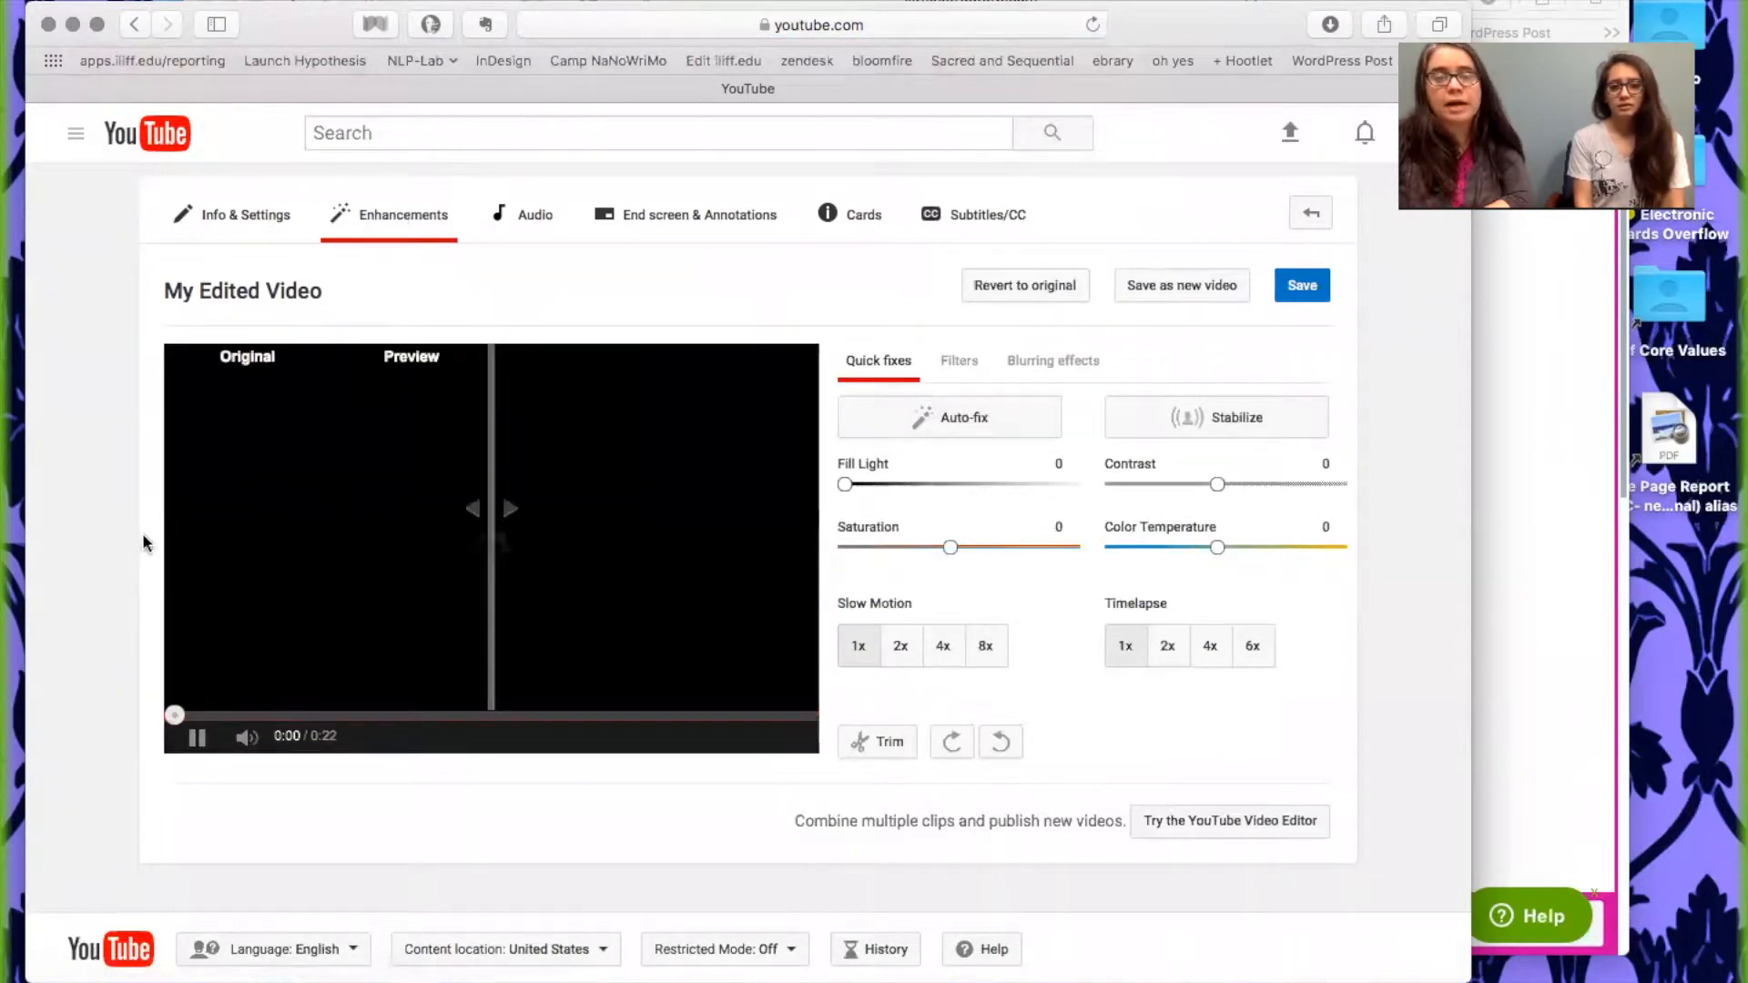
# - Try Auto-fix in the video's Enhancements and compare the original with the preview
pyautogui.scroll(-2, 142, 532)
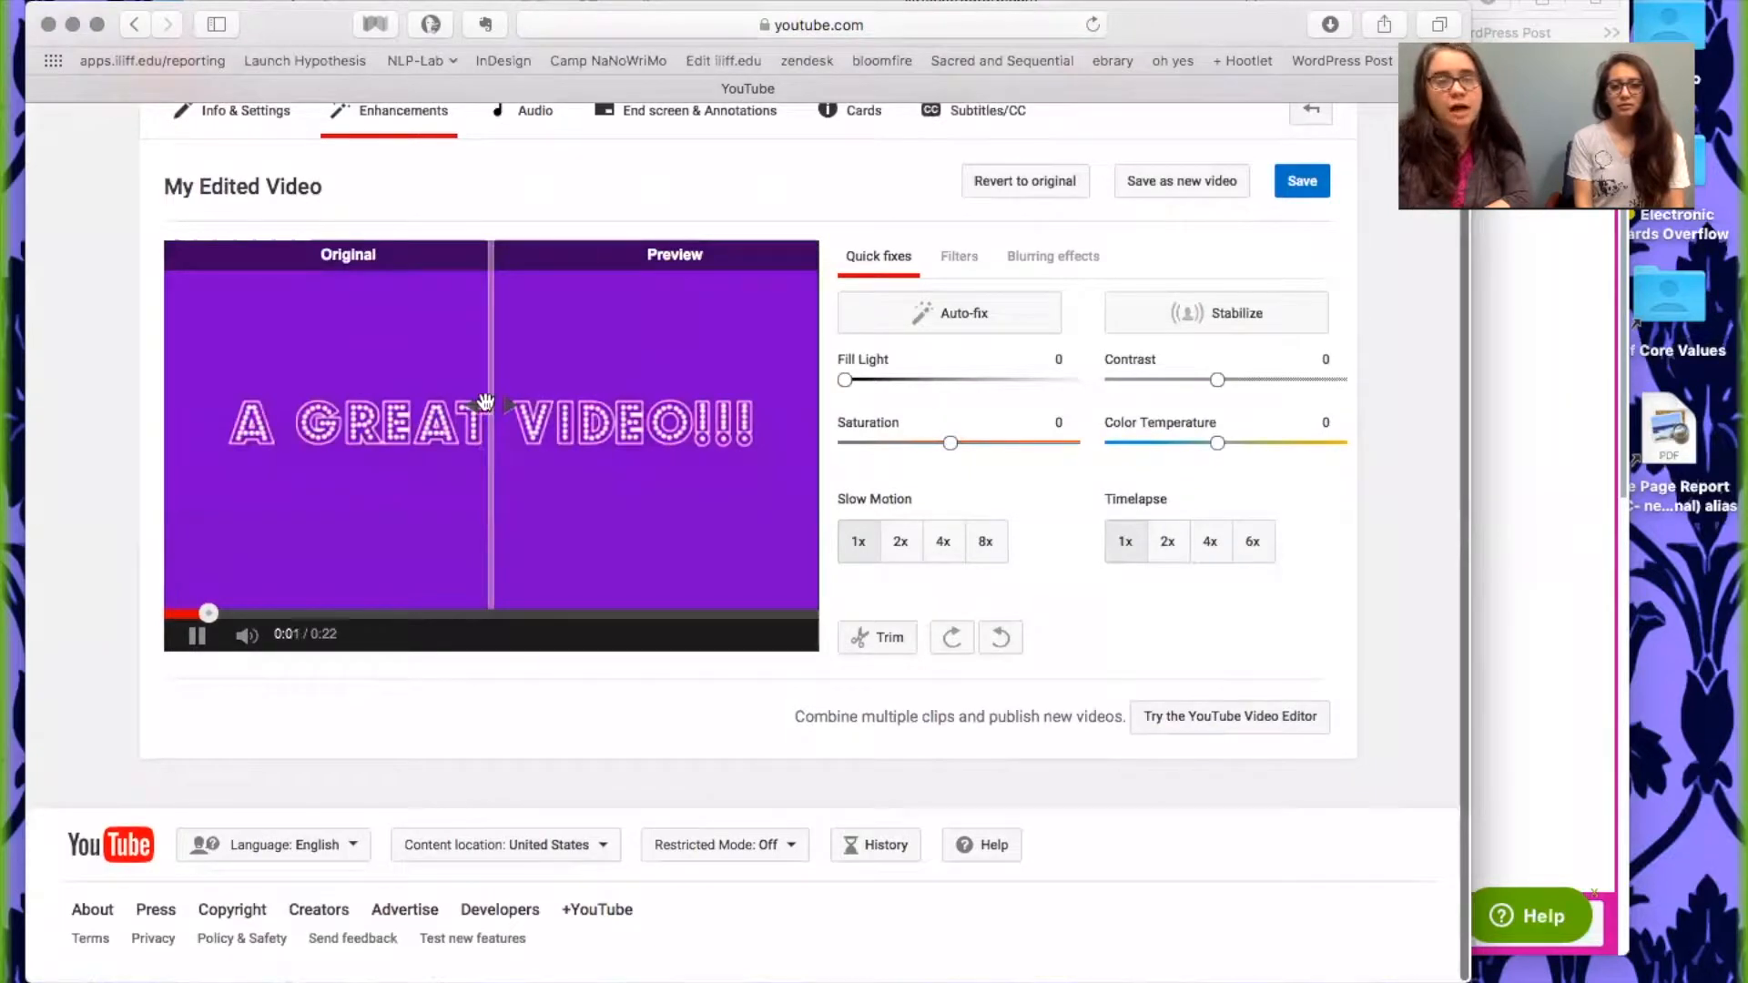
pyautogui.click(890, 335)
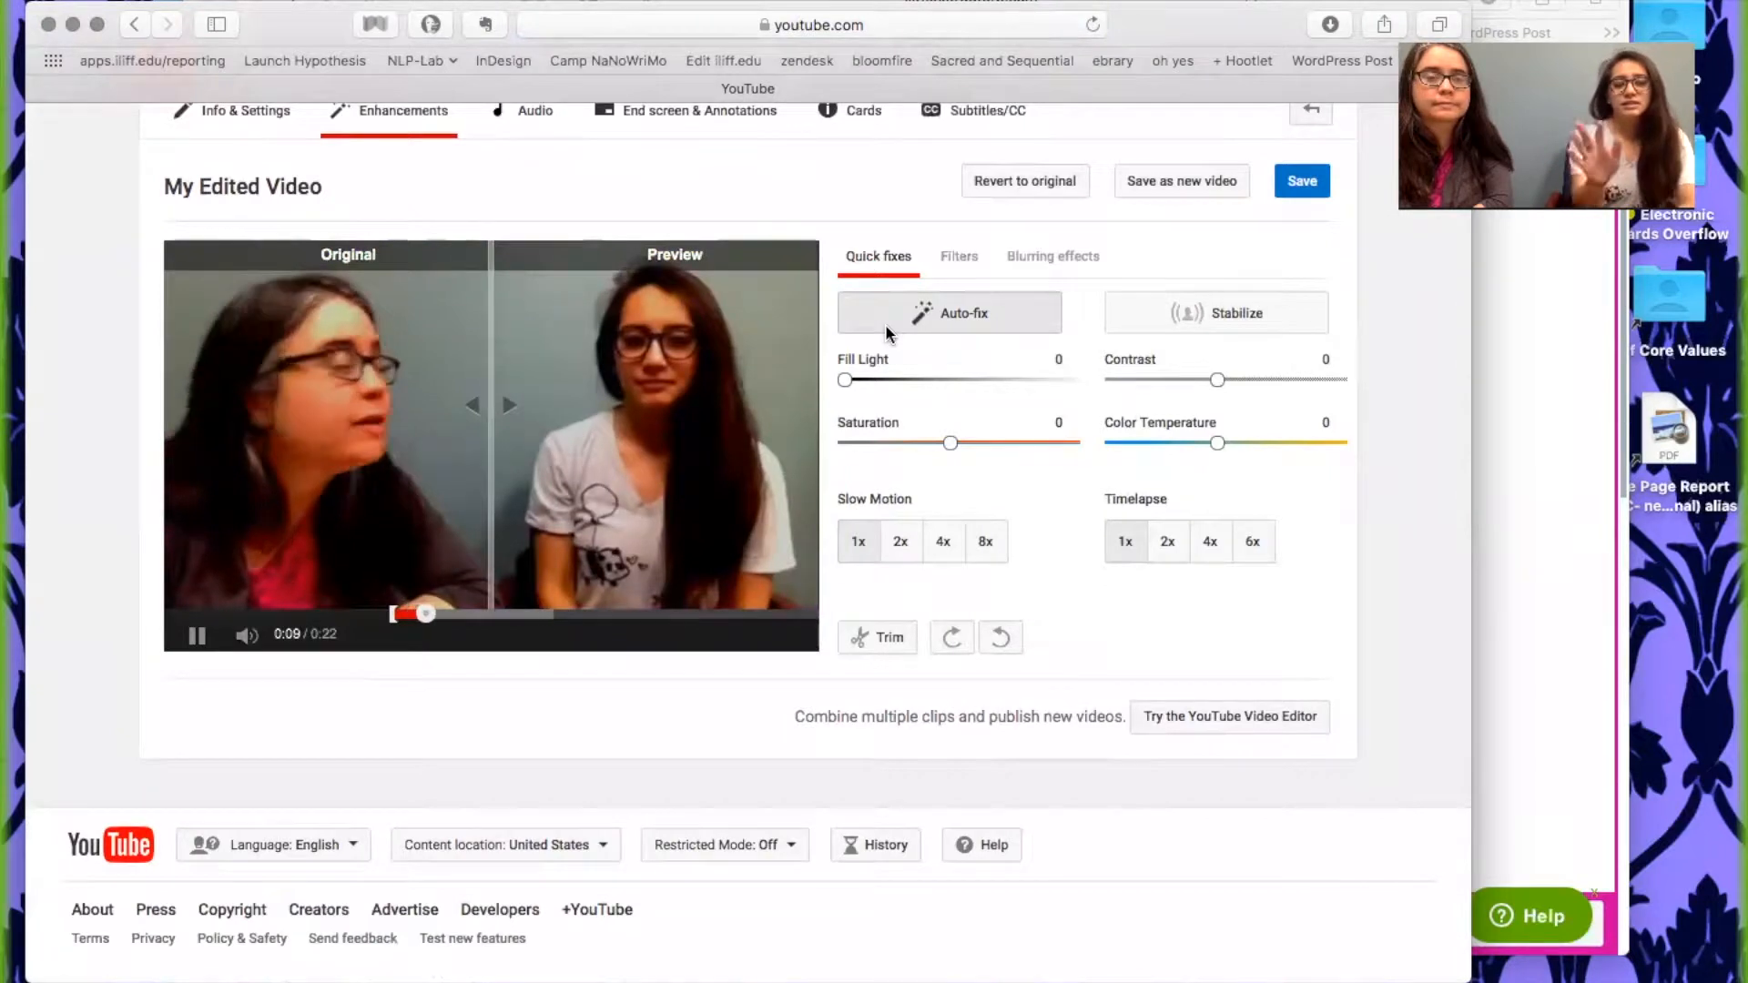
pyautogui.click(907, 322)
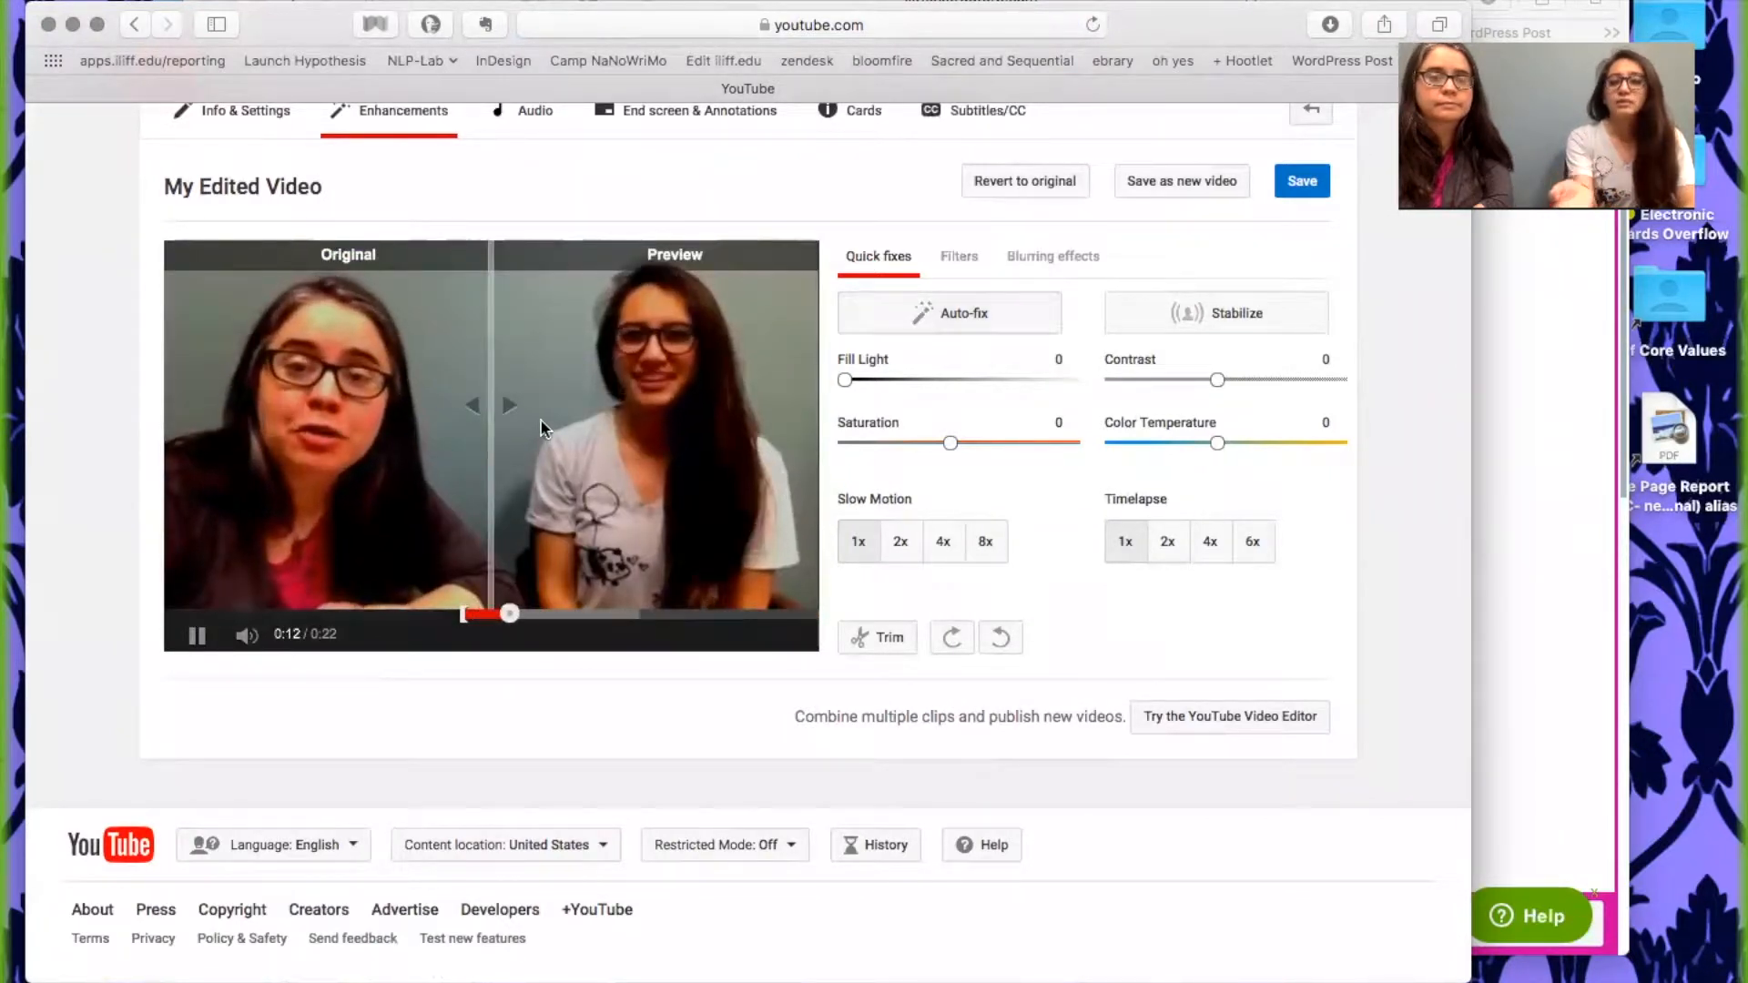
pyautogui.moveTo(490, 406)
pyautogui.mouseDown()
pyautogui.moveTo(774, 424)
pyautogui.moveTo(377, 451)
pyautogui.moveTo(242, 440)
pyautogui.moveTo(485, 420)
pyautogui.mouseUp()
pyautogui.click(971, 266)
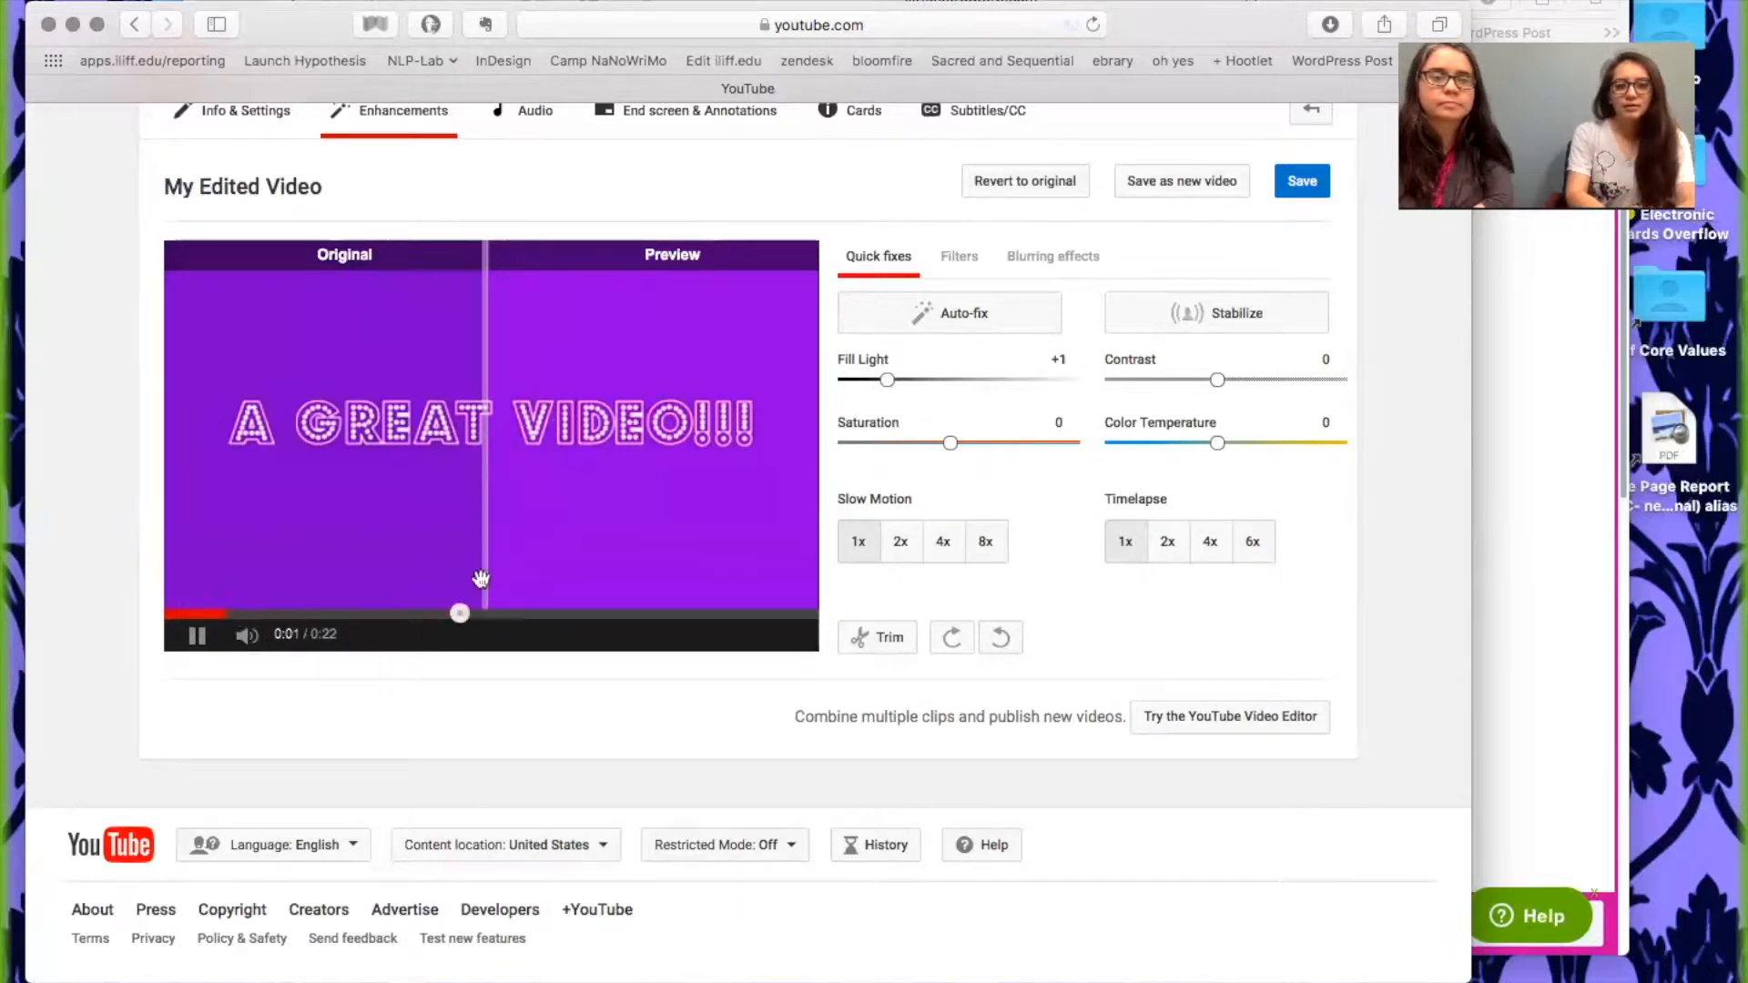
# - Set the video's Fill Light to +3 and its Color Temperature to -2
pyautogui.click(496, 613)
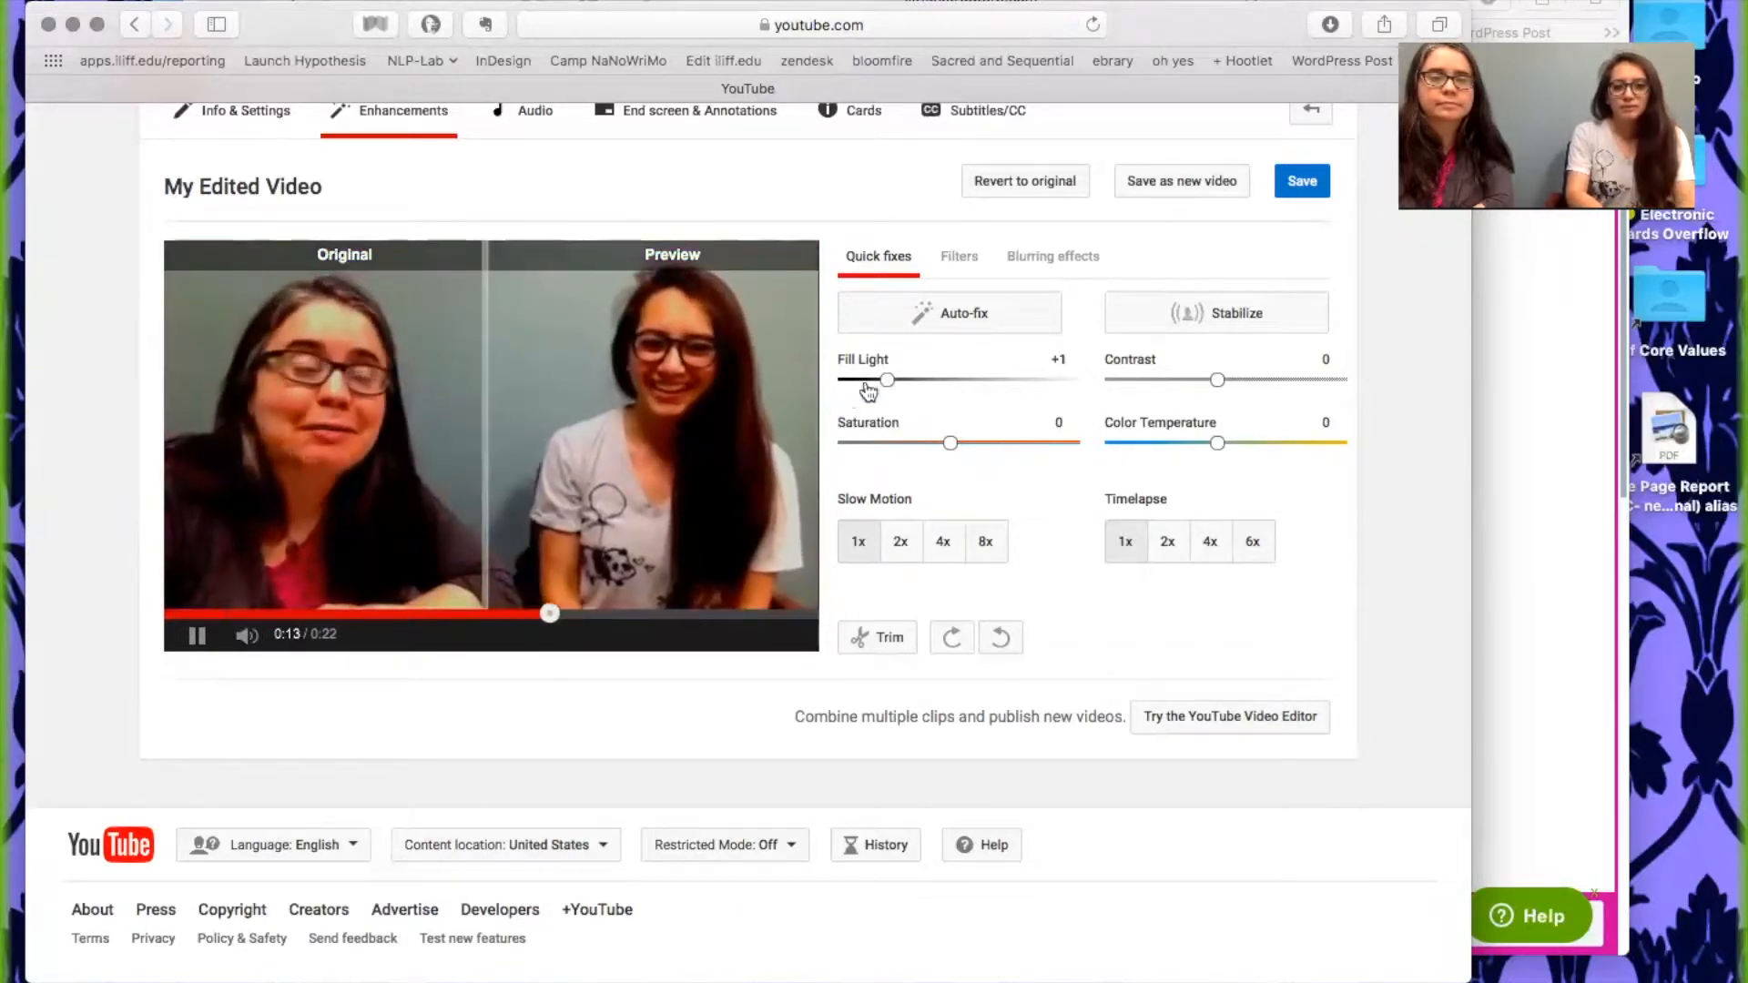
pyautogui.moveTo(880, 379); pyautogui.dragTo(846, 381)
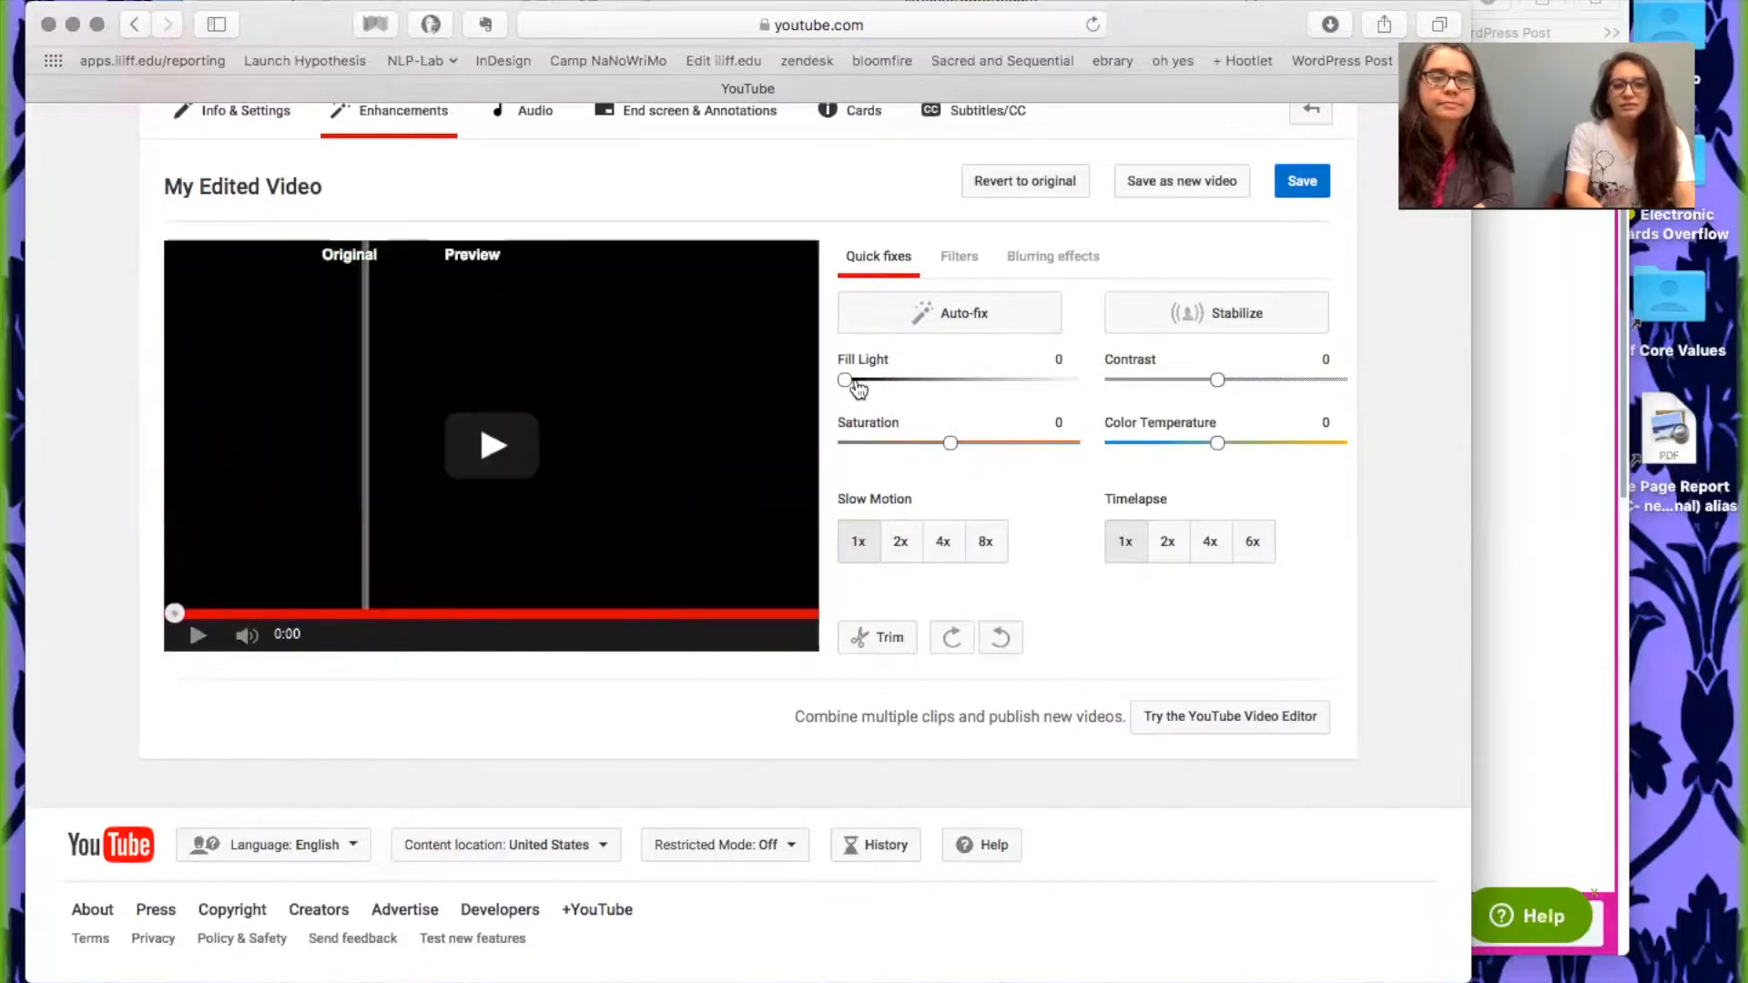
pyautogui.moveTo(846, 380); pyautogui.dragTo(953, 380)
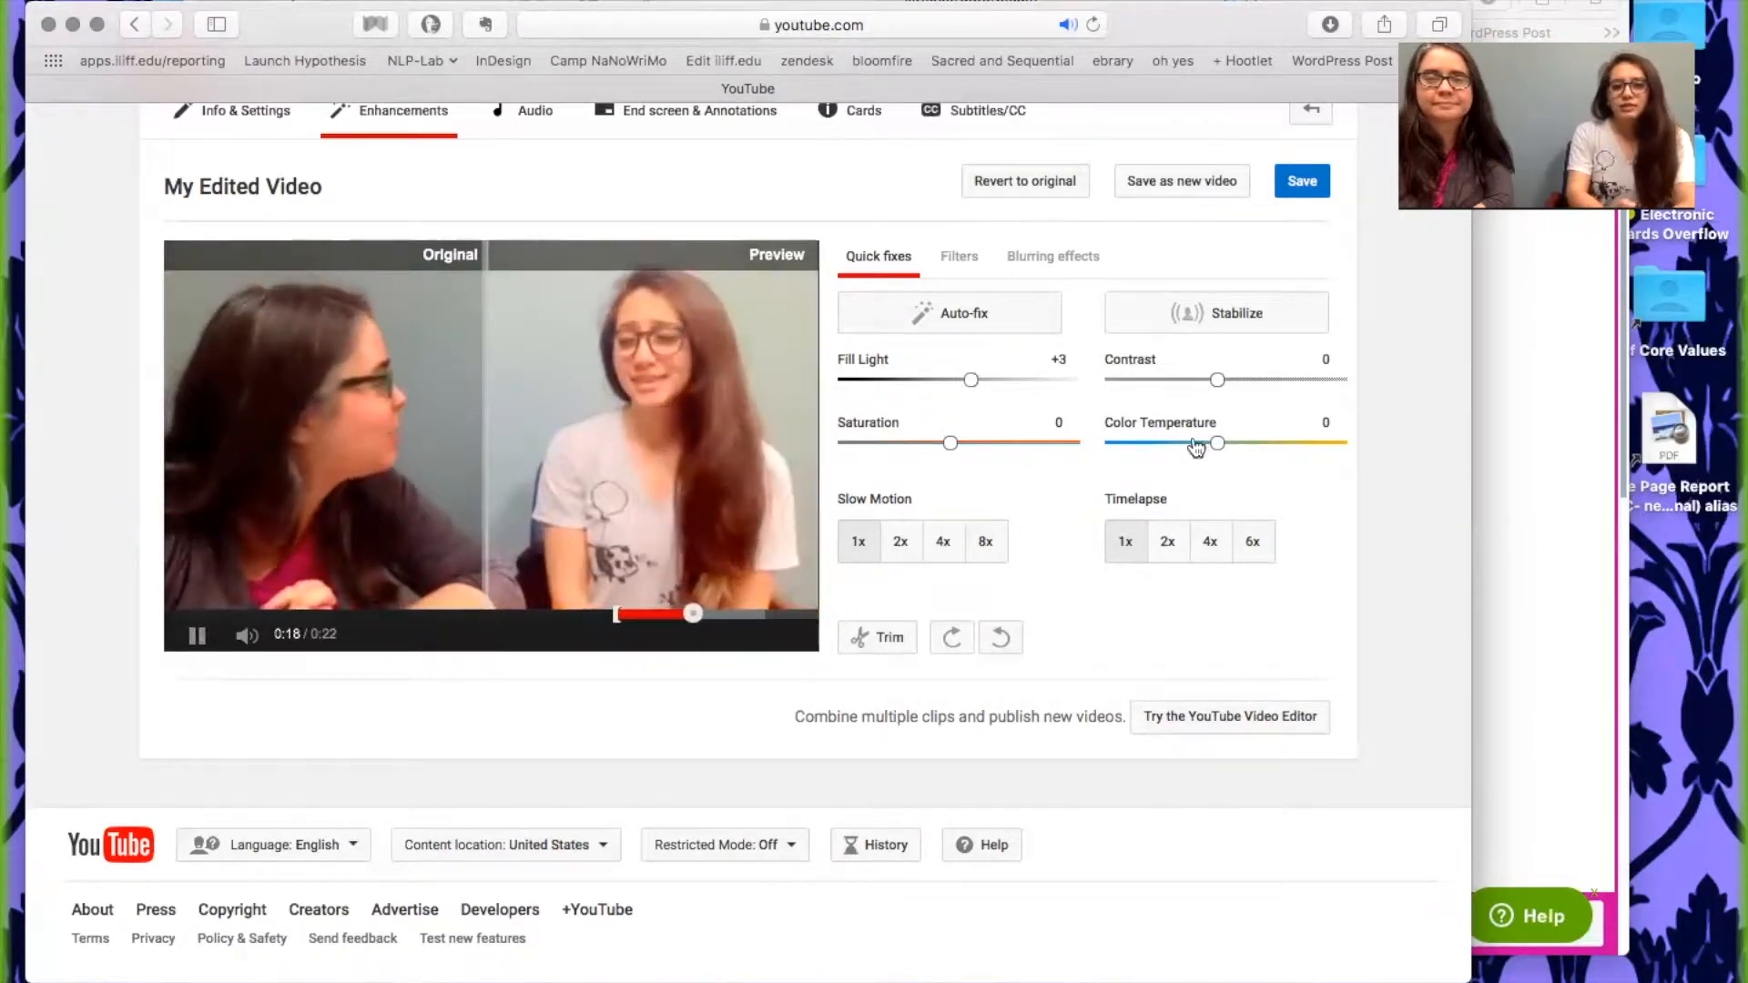
pyautogui.moveTo(1218, 444); pyautogui.dragTo(1176, 446)
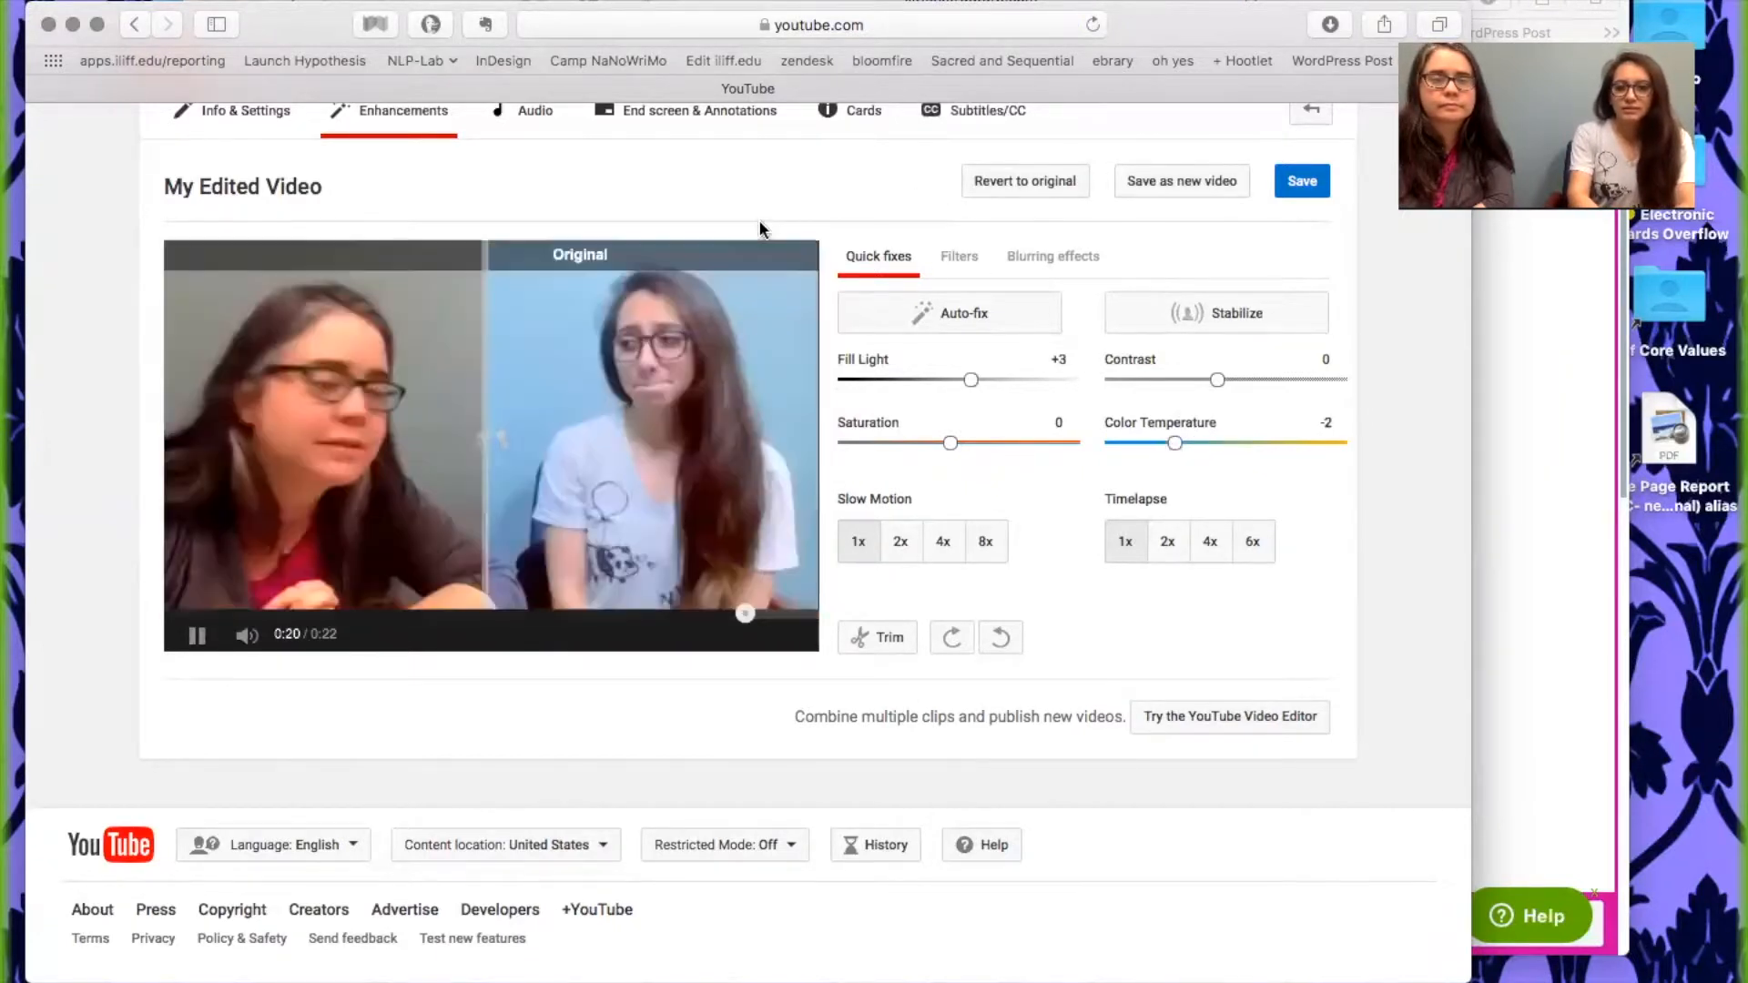
# - Trim the purple title section off the video's start up to about 0:07.9 and play the result
pyautogui.click(868, 642)
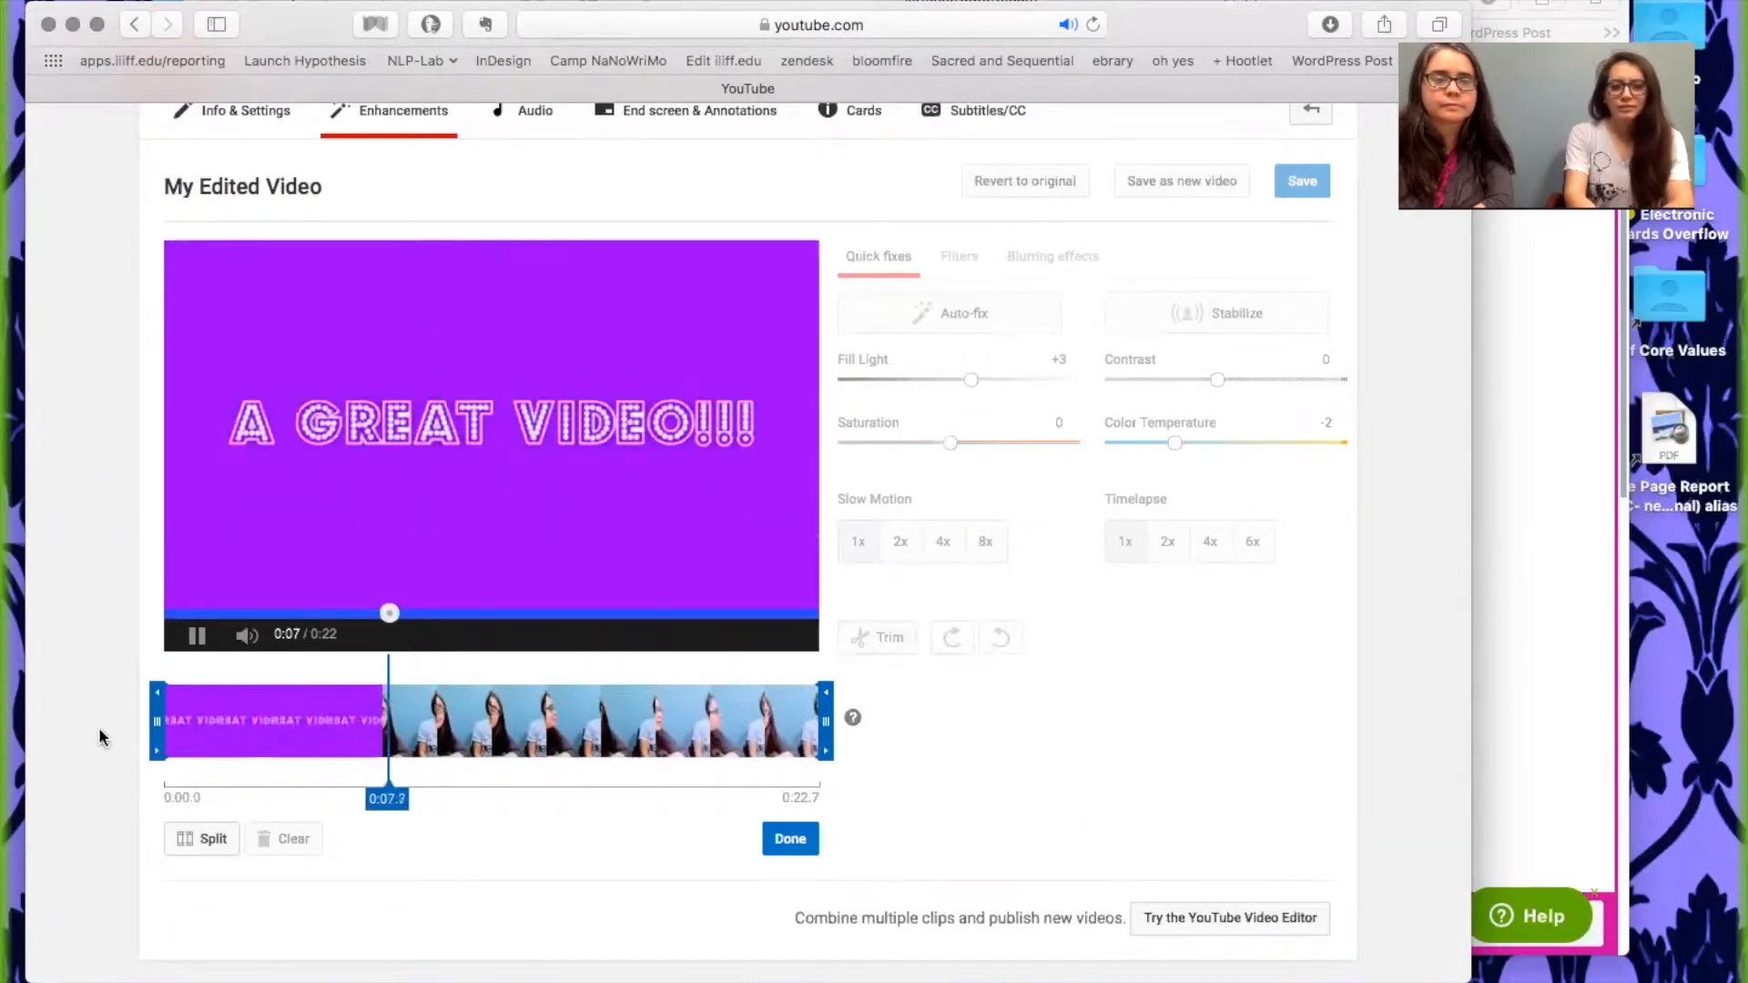
pyautogui.moveTo(153, 725); pyautogui.dragTo(381, 739)
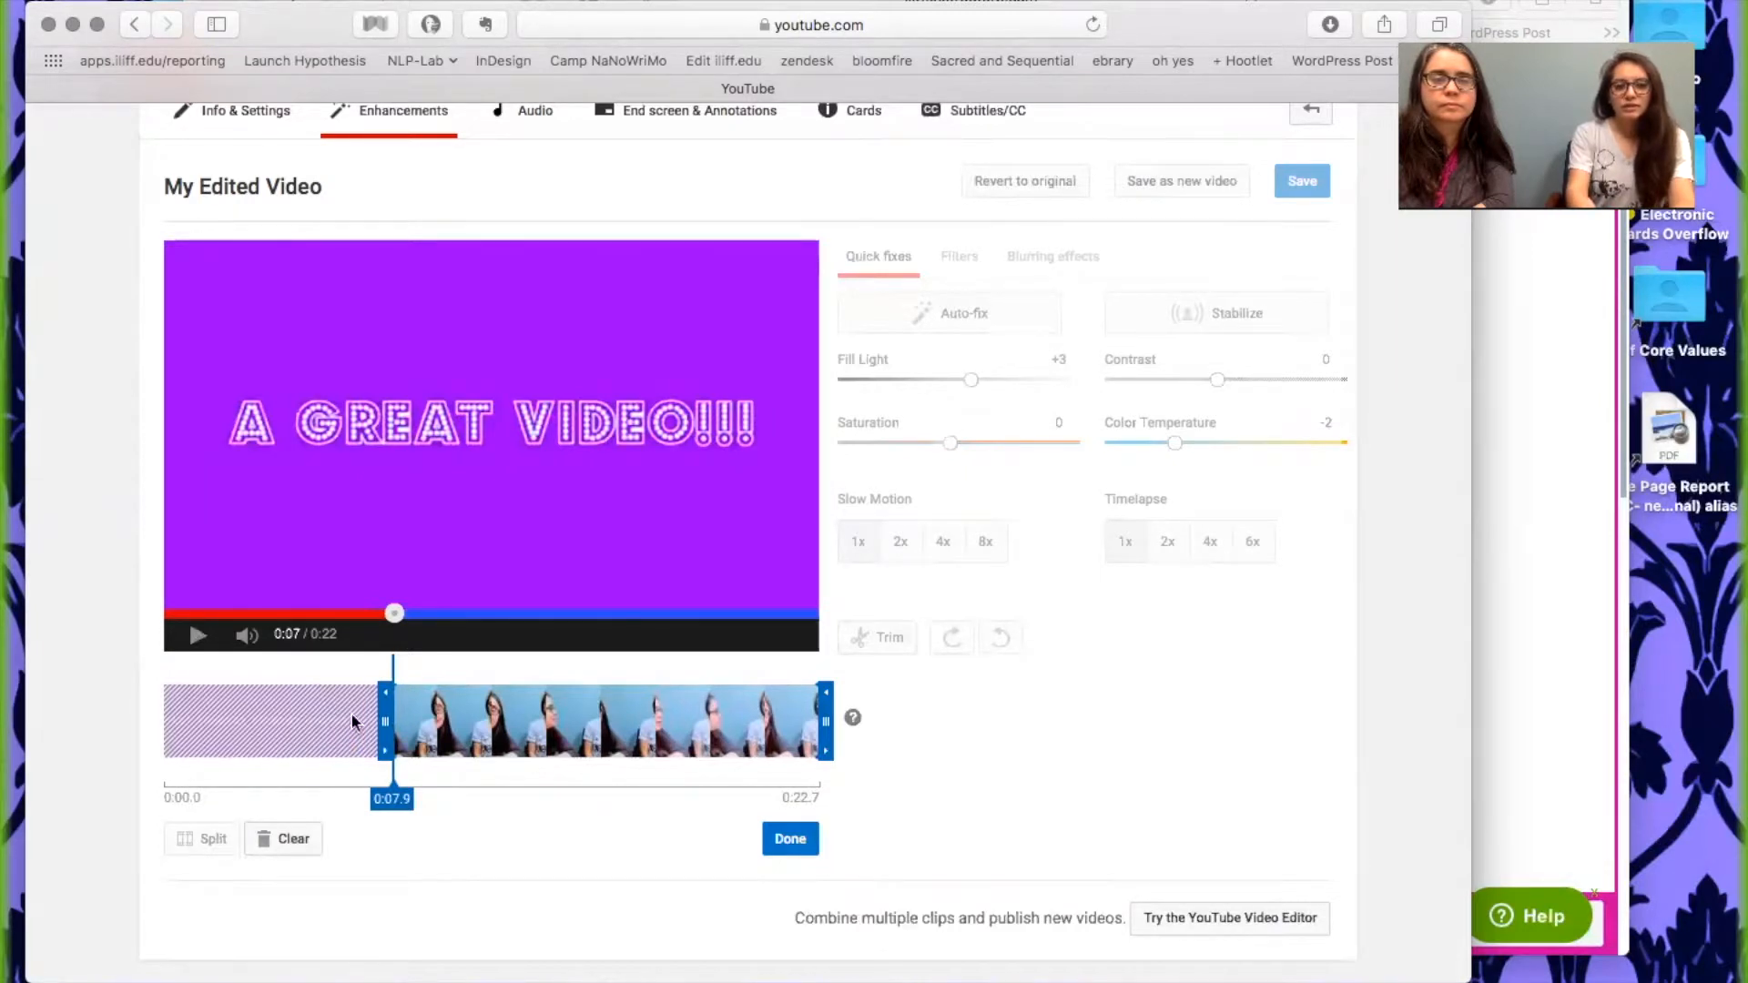
pyautogui.click(180, 648)
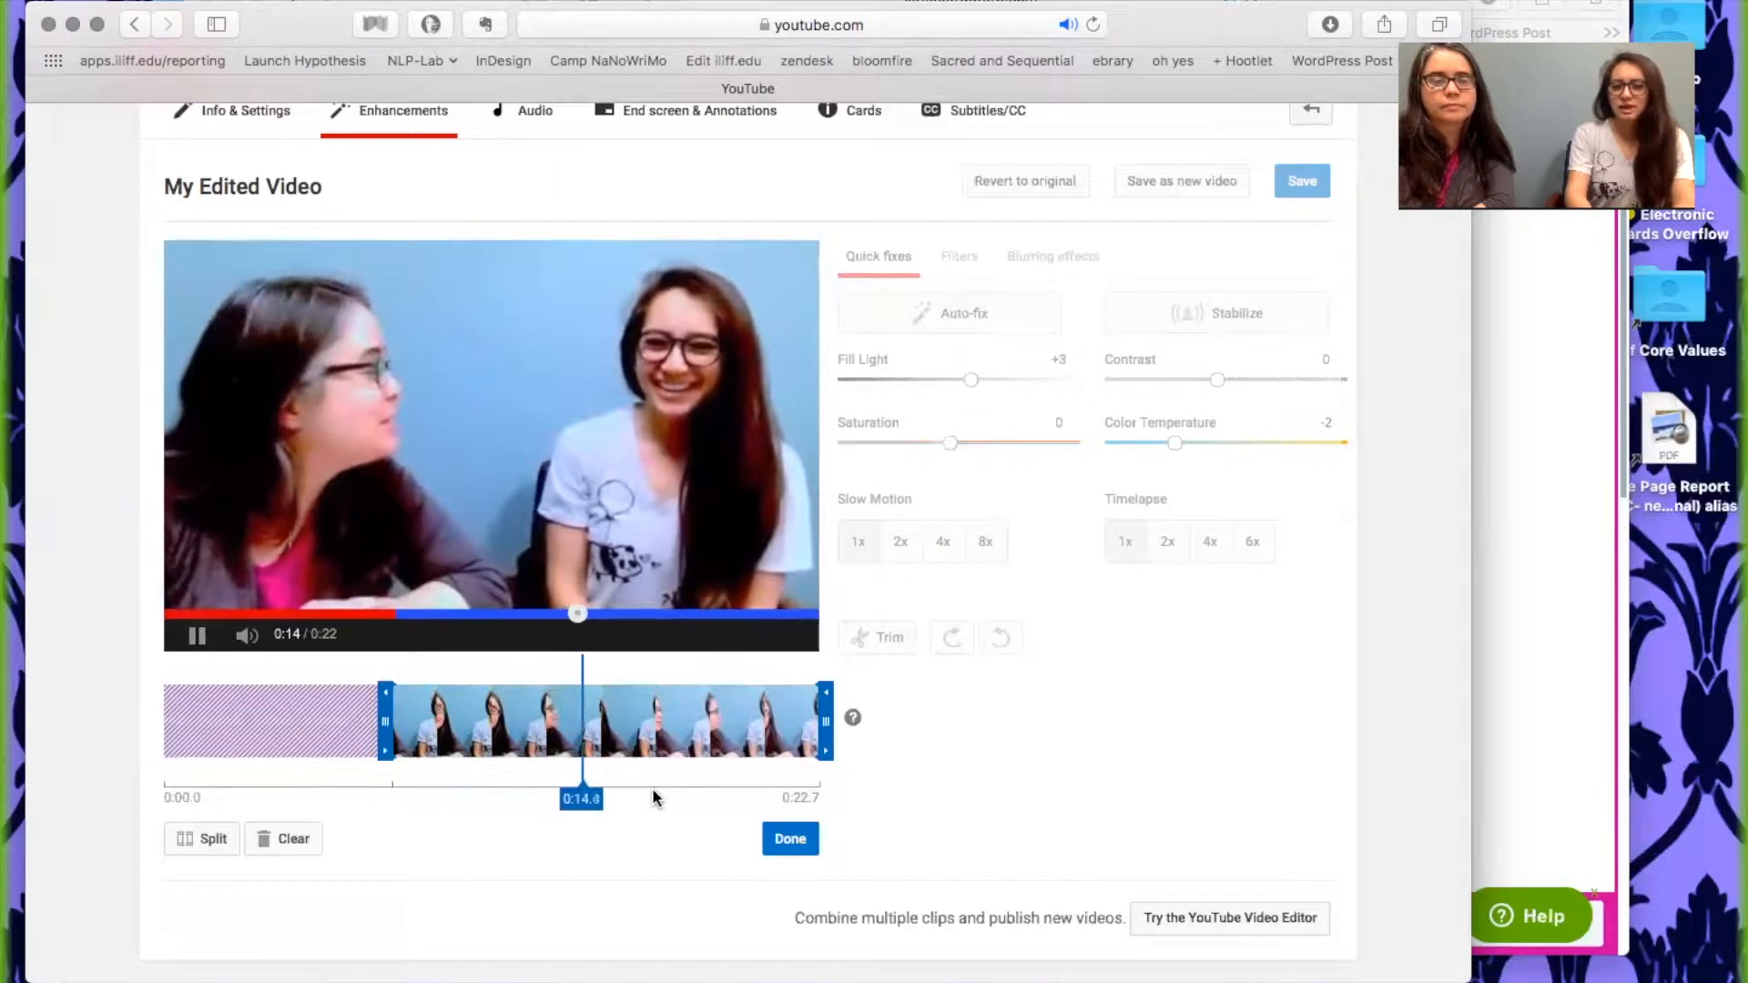
# - Set the trim start to about 0:05.5 and the trim end to about 0:21.1, and play the trimmed video
pyautogui.moveTo(385, 742); pyautogui.dragTo(313, 741)
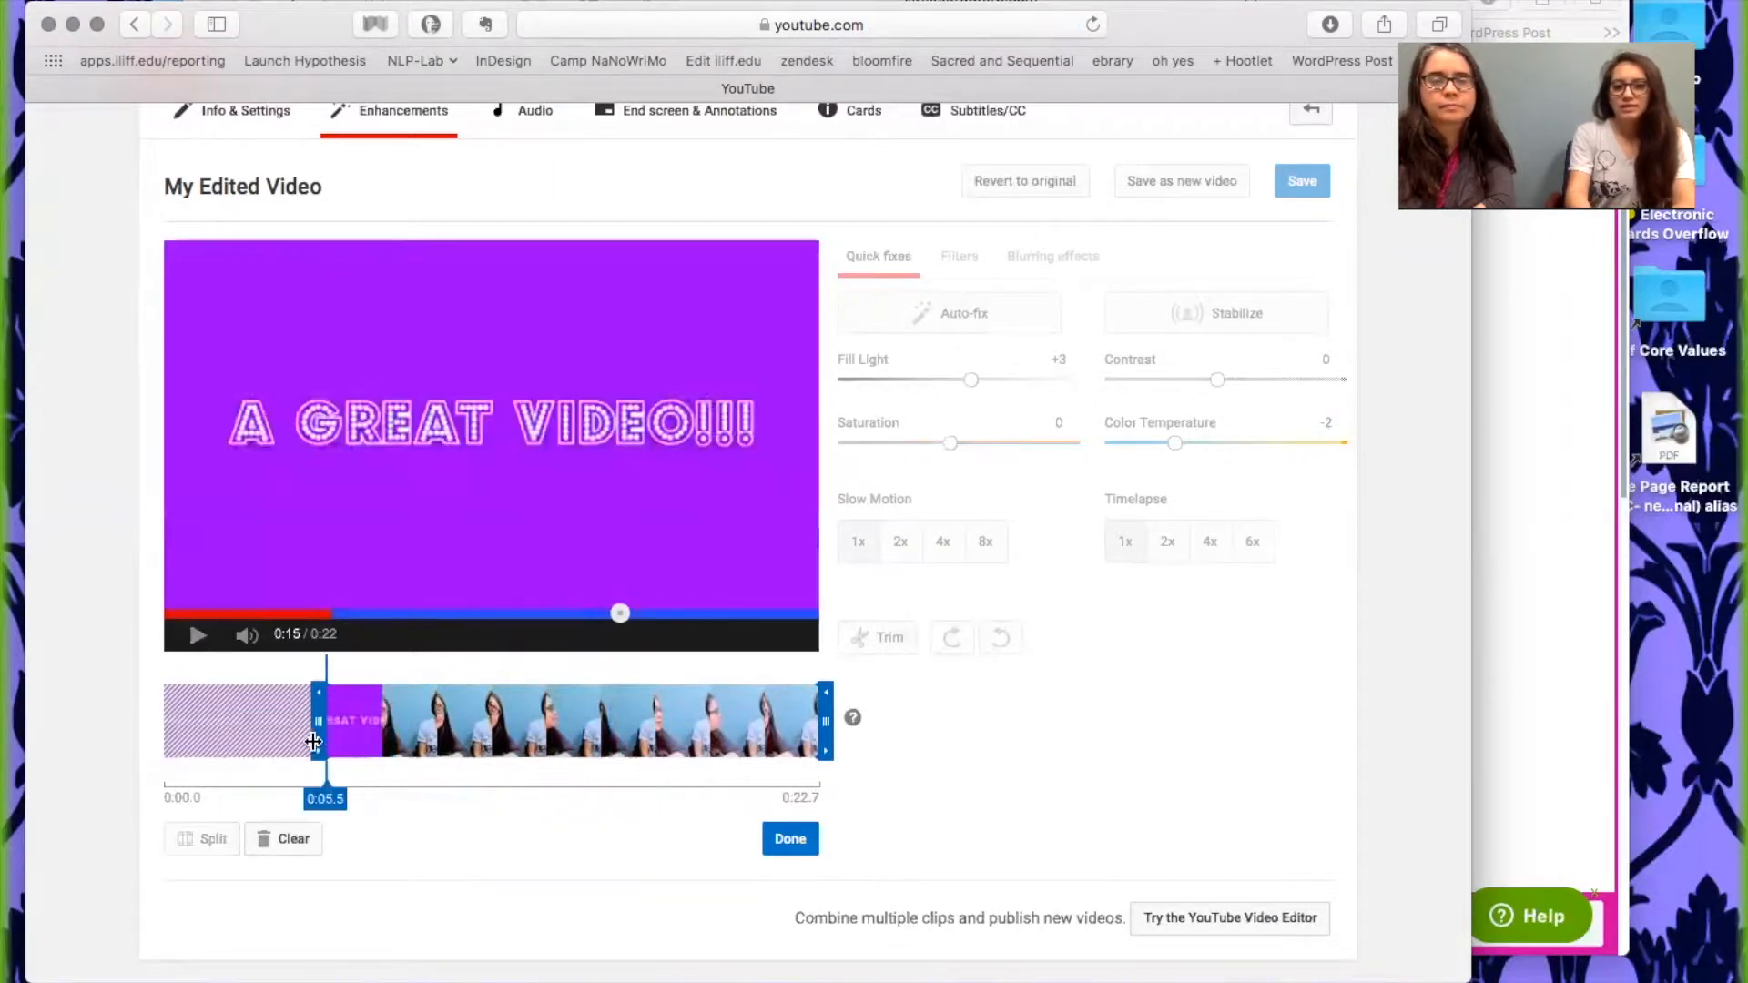
pyautogui.moveTo(824, 728); pyautogui.dragTo(779, 739)
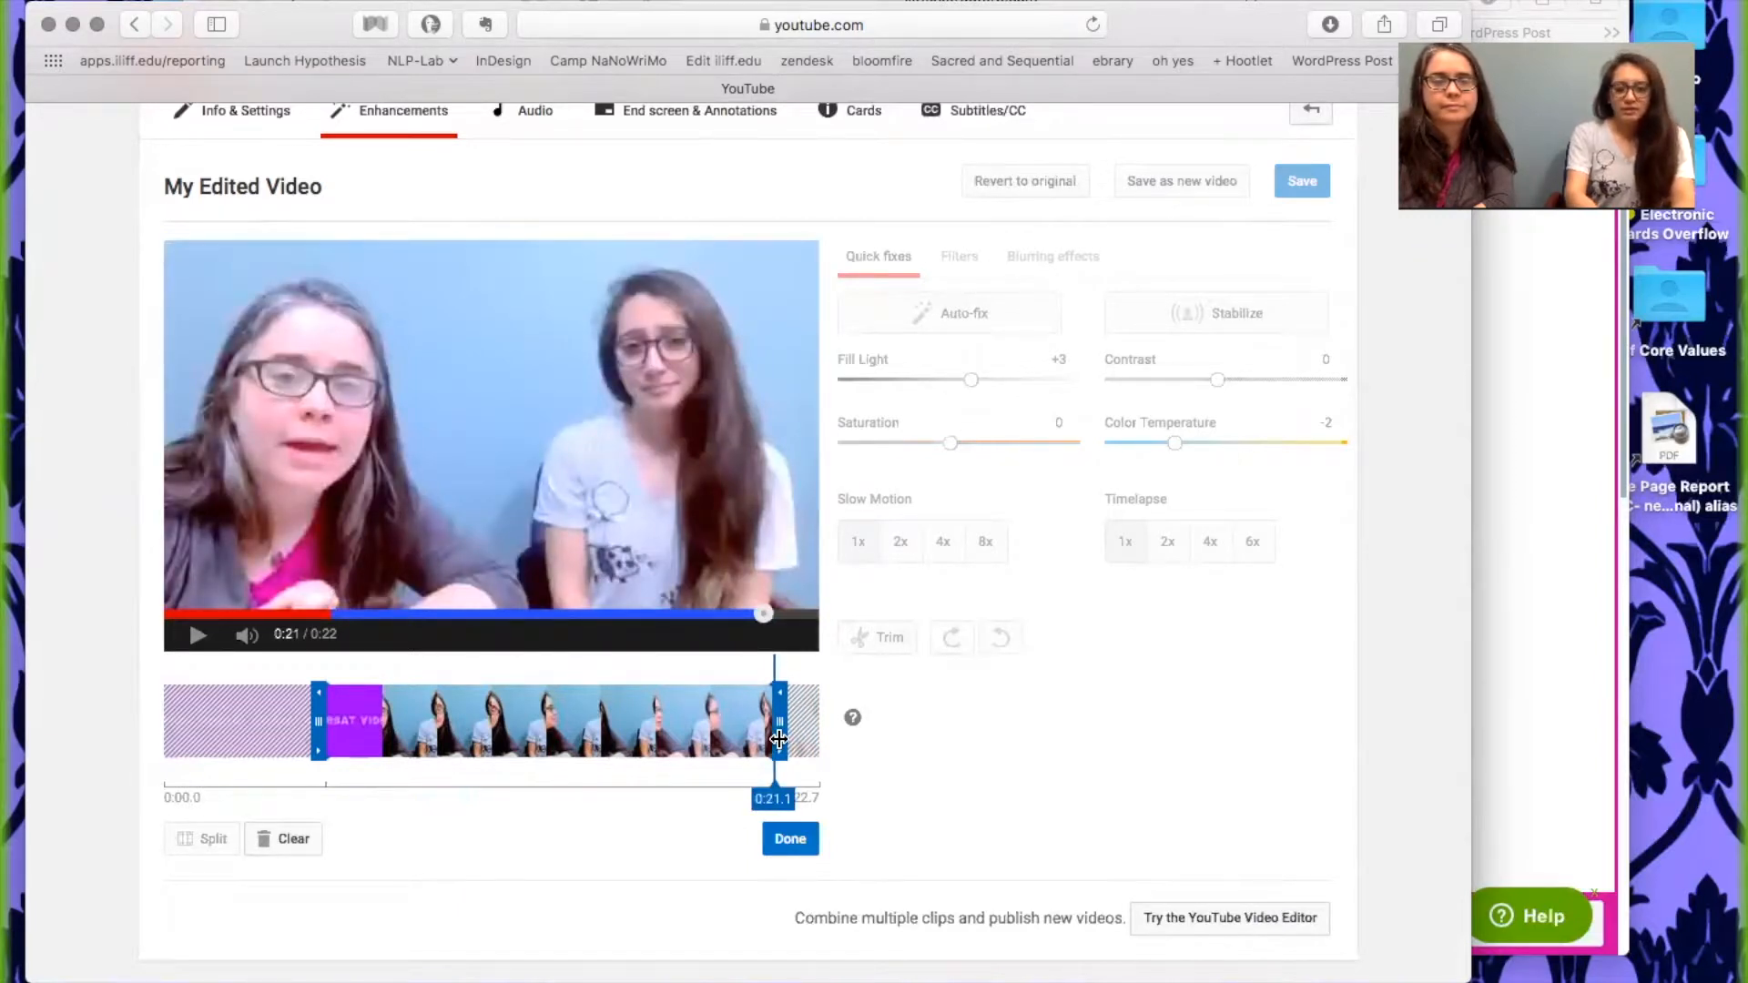
pyautogui.click(186, 635)
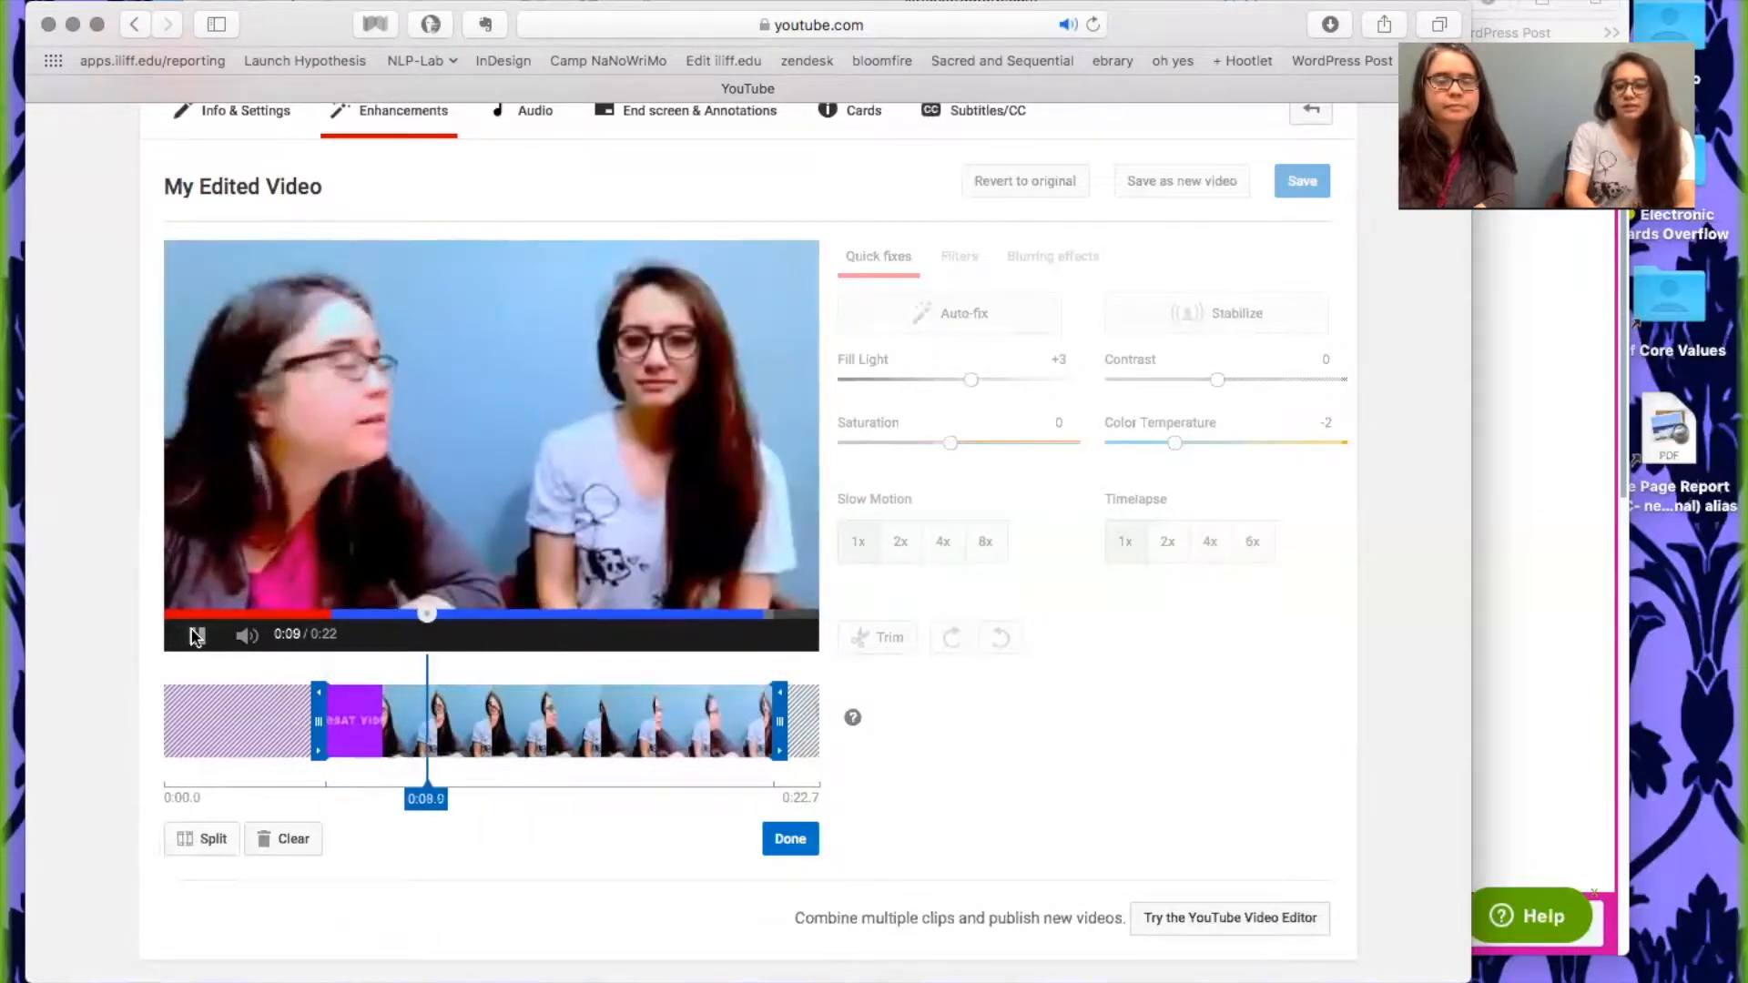
# - Extend the trim start back to about 0:00.2, split the clip at 0:09.5 and shorten the first segment to before 0:08.6
pyautogui.moveTo(320, 744); pyautogui.dragTo(168, 757)
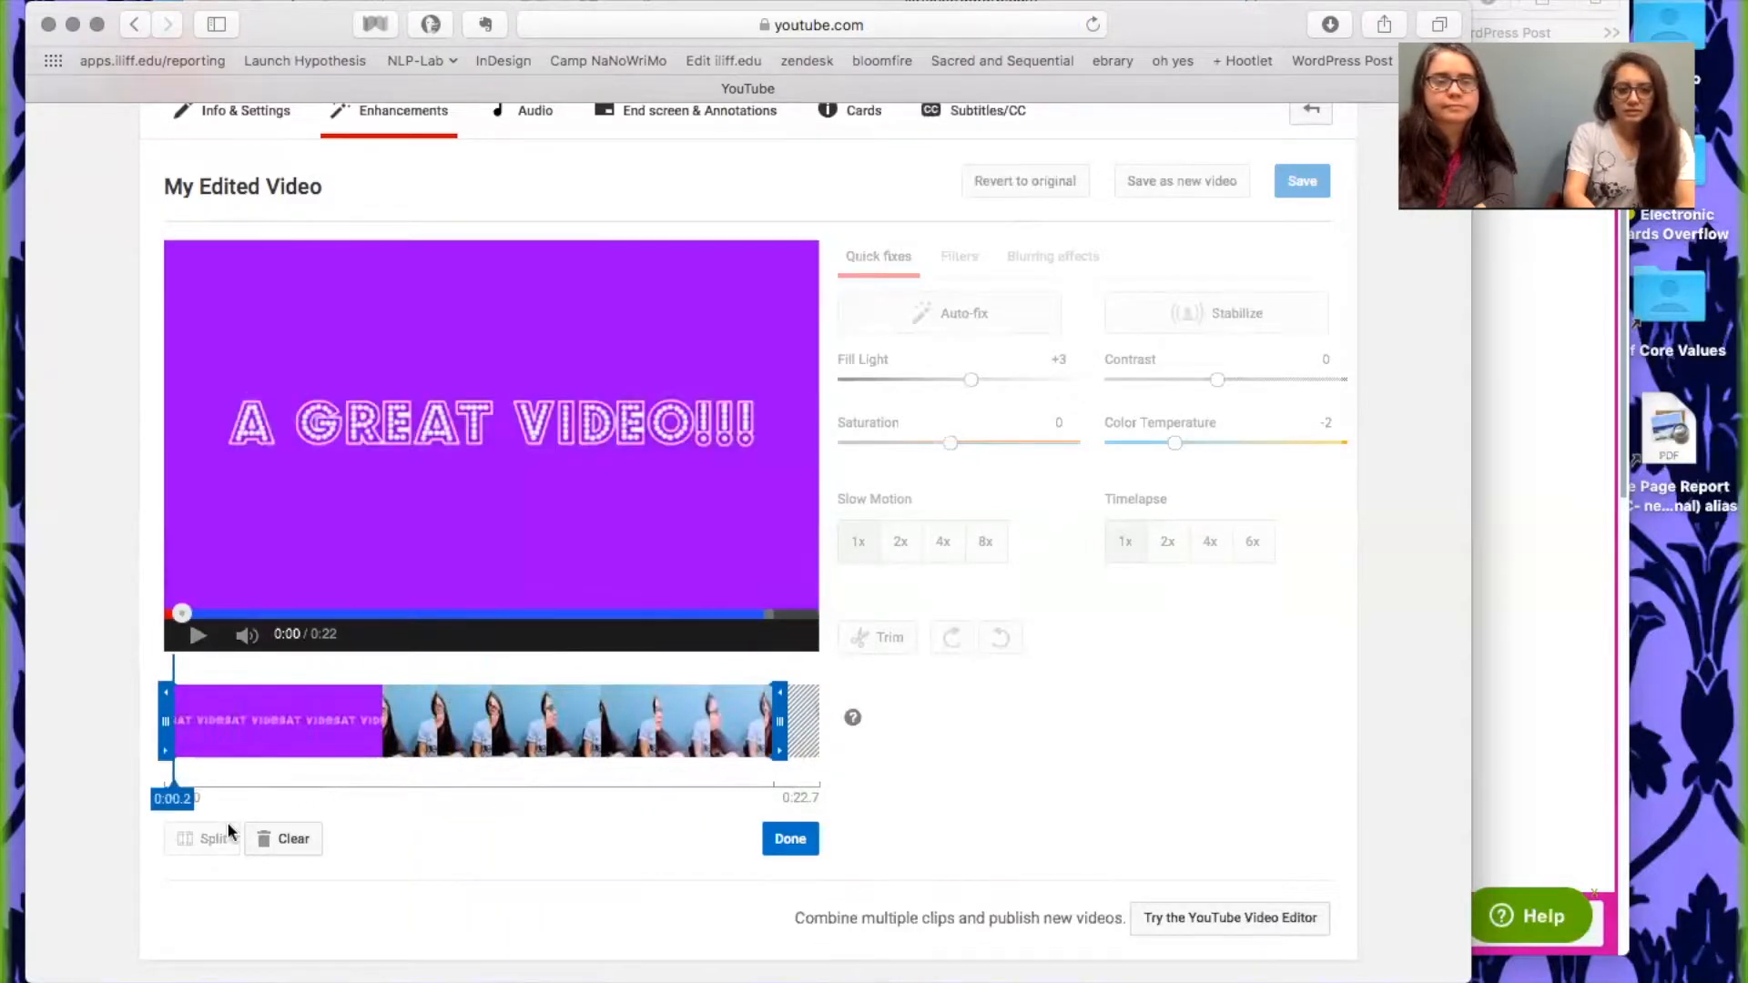
pyautogui.click(441, 752)
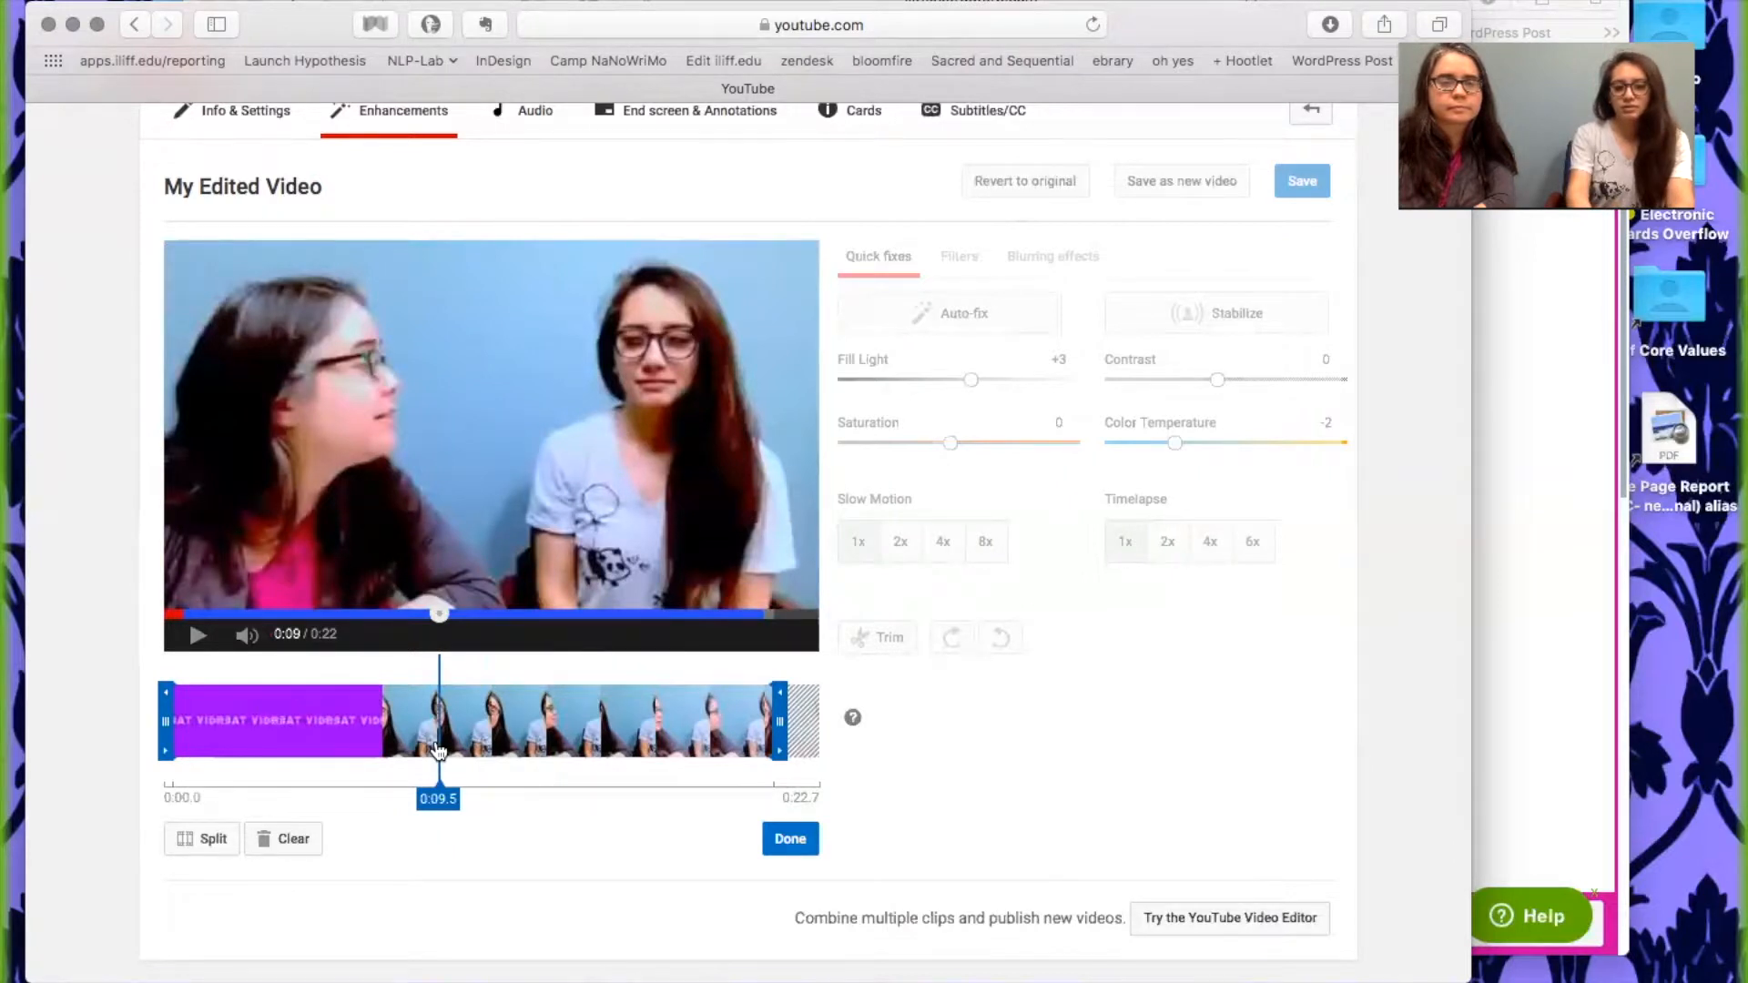
pyautogui.click(190, 839)
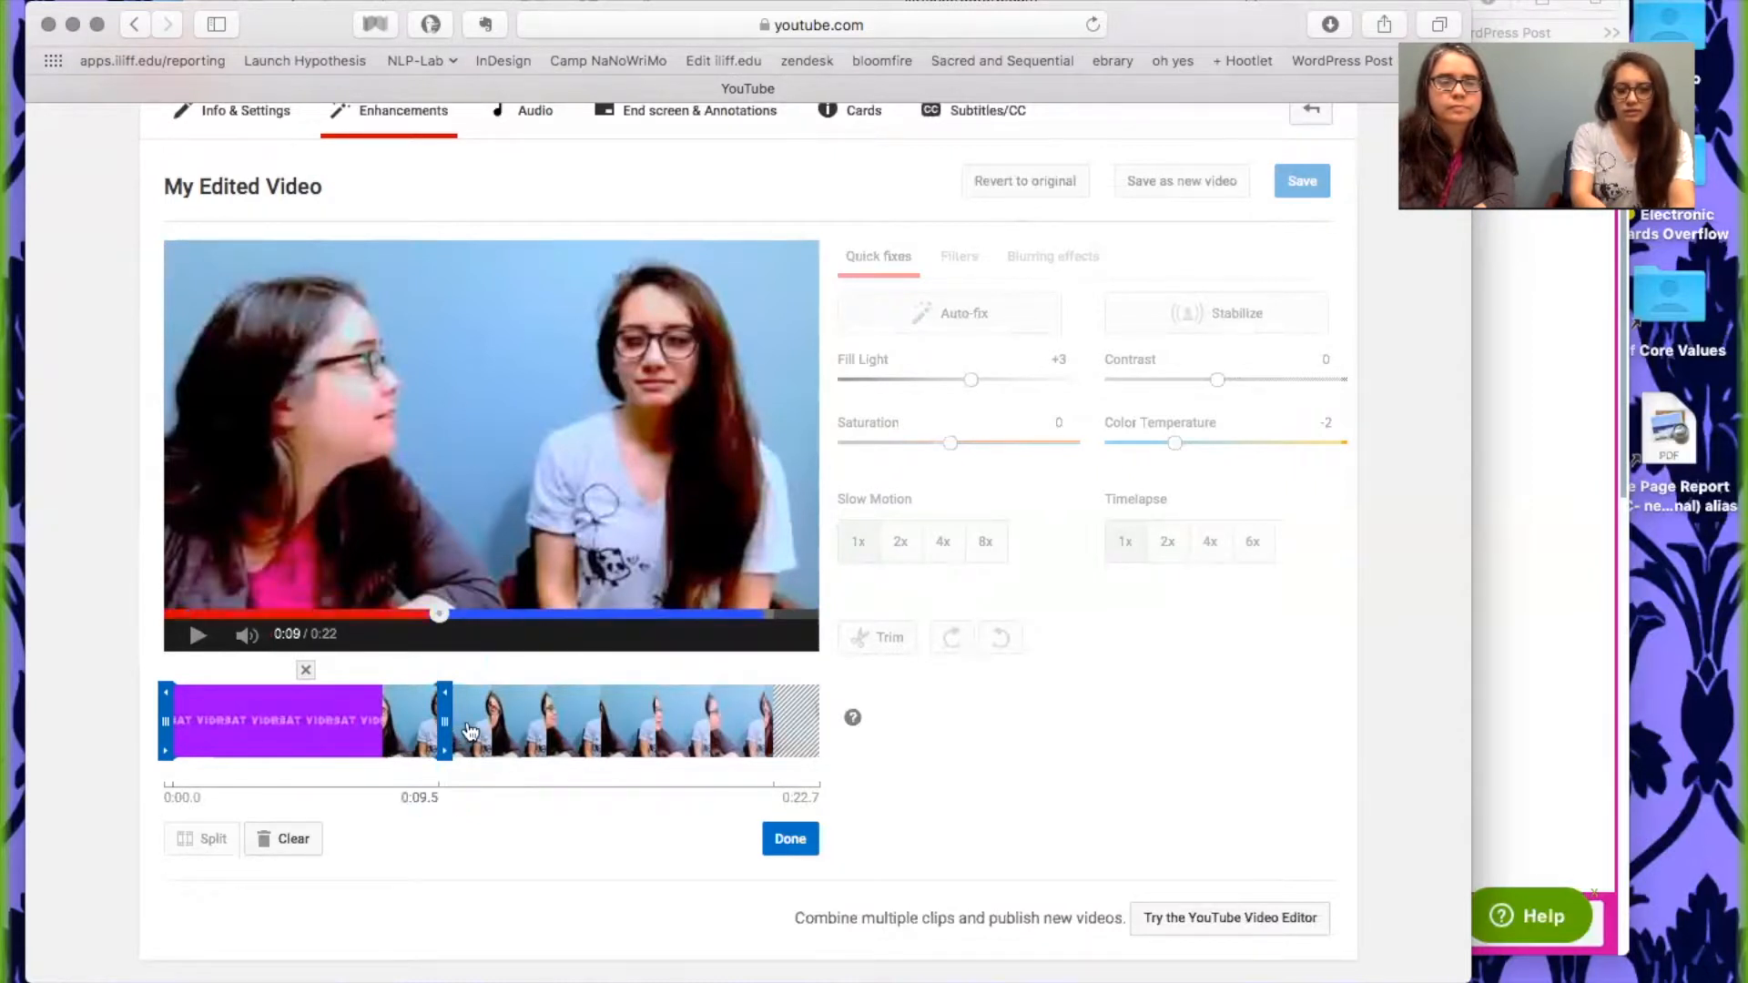
pyautogui.moveTo(439, 722); pyautogui.dragTo(415, 722)
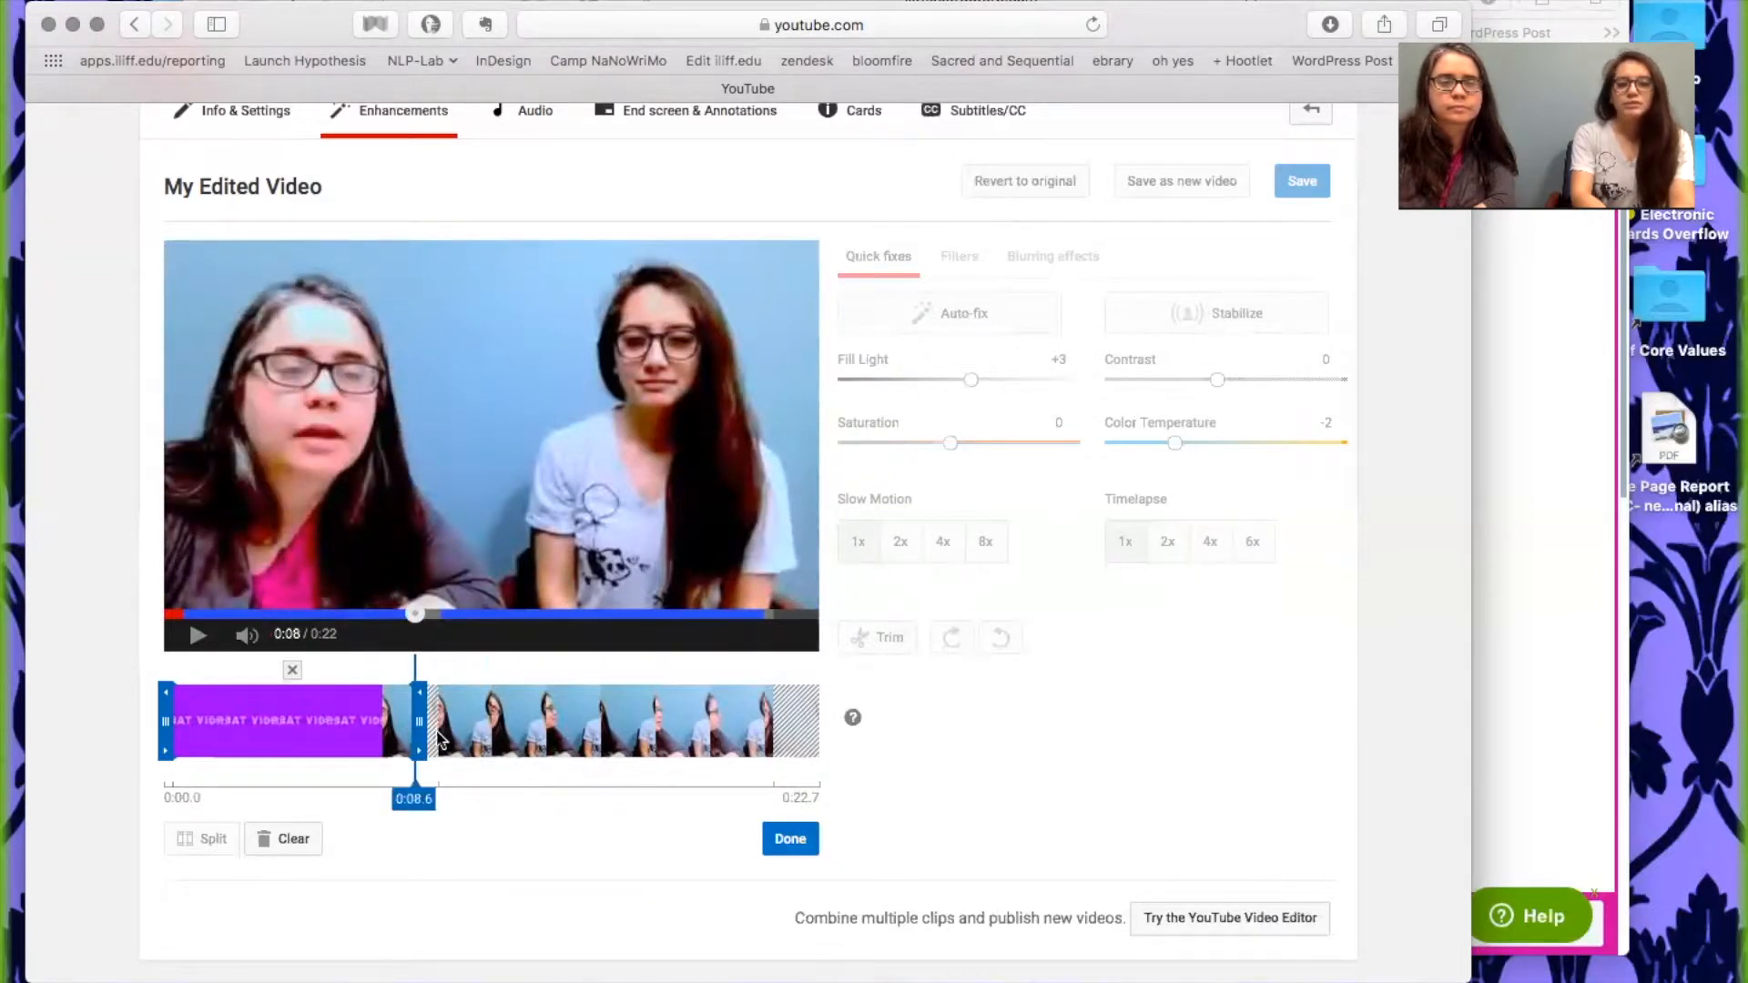
pyautogui.moveTo(419, 737); pyautogui.dragTo(409, 736)
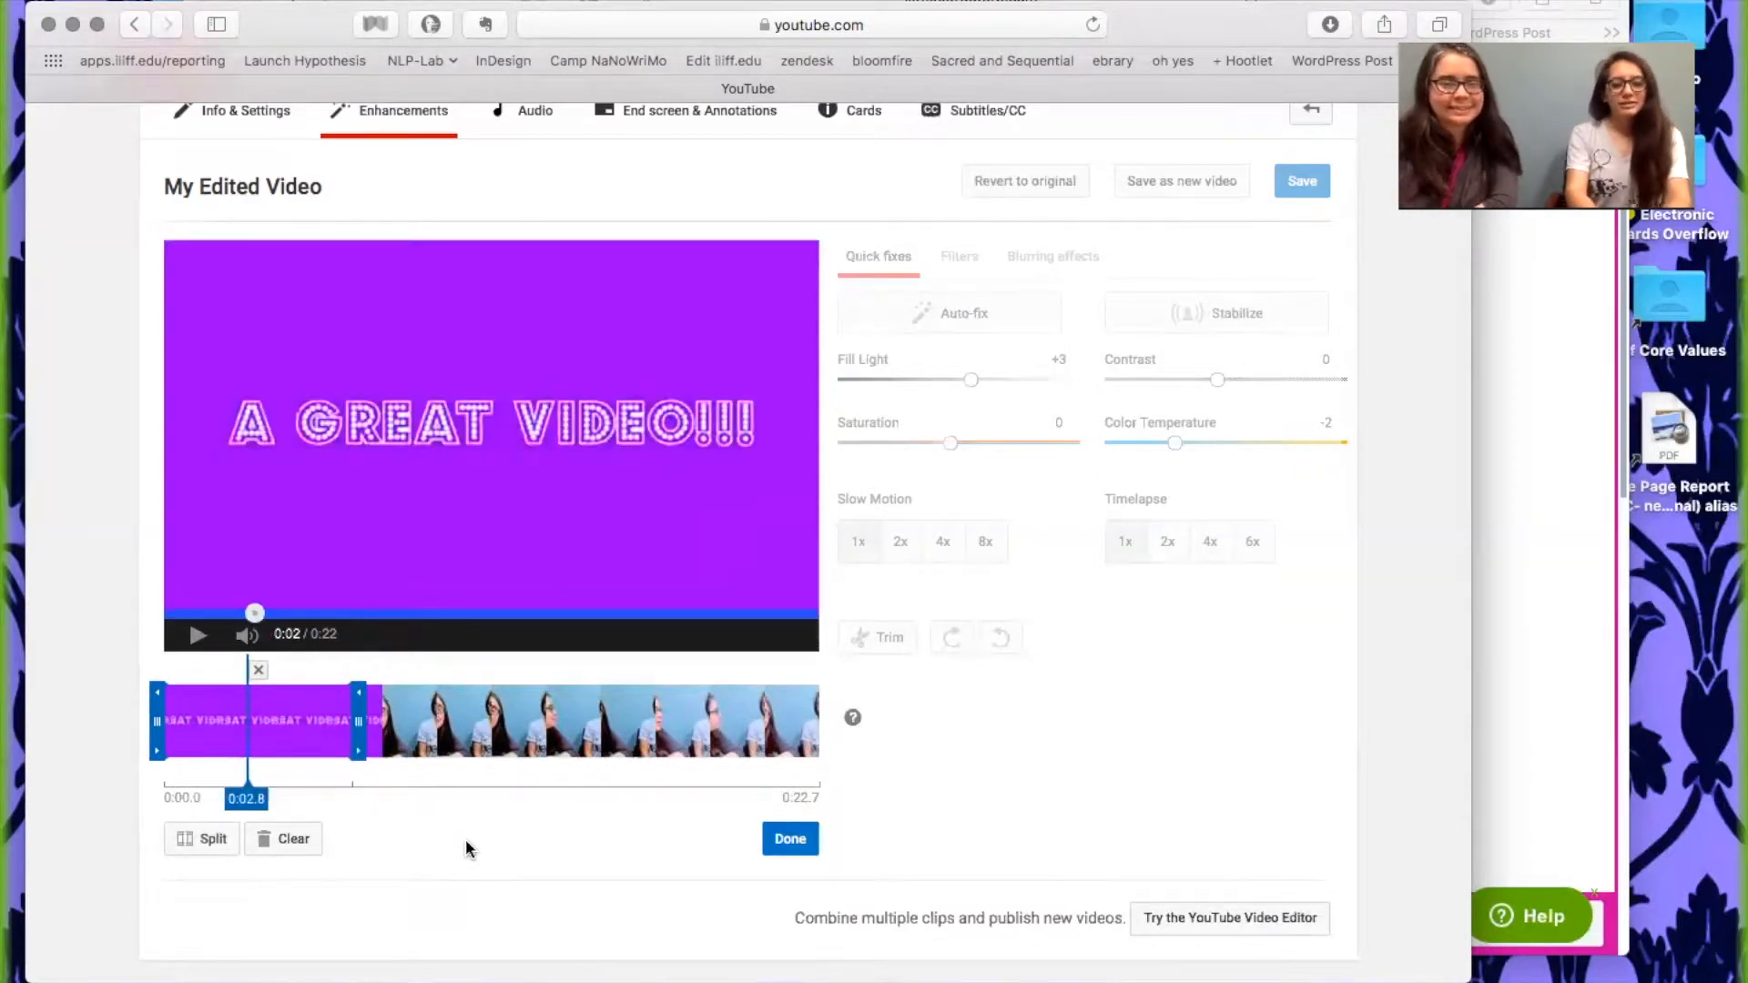
# - Delete the split-off opening segment up to 0:06.5 and finish trimming
pyautogui.click(279, 744)
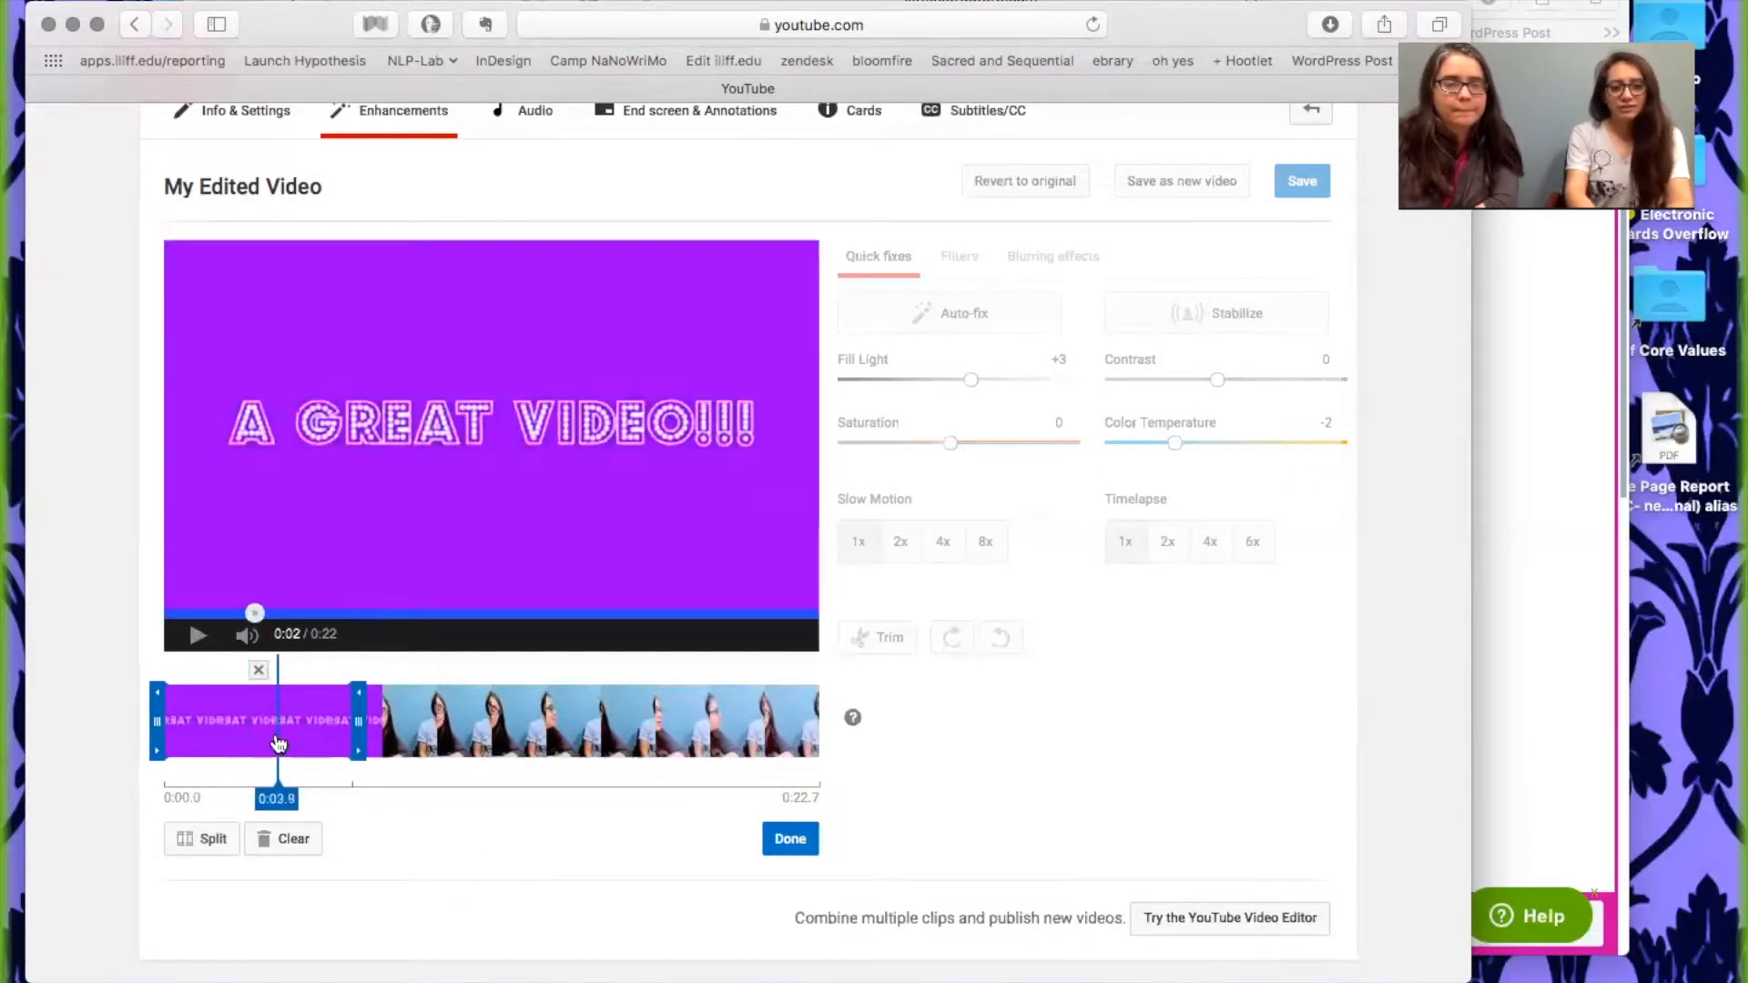
pyautogui.click(257, 671)
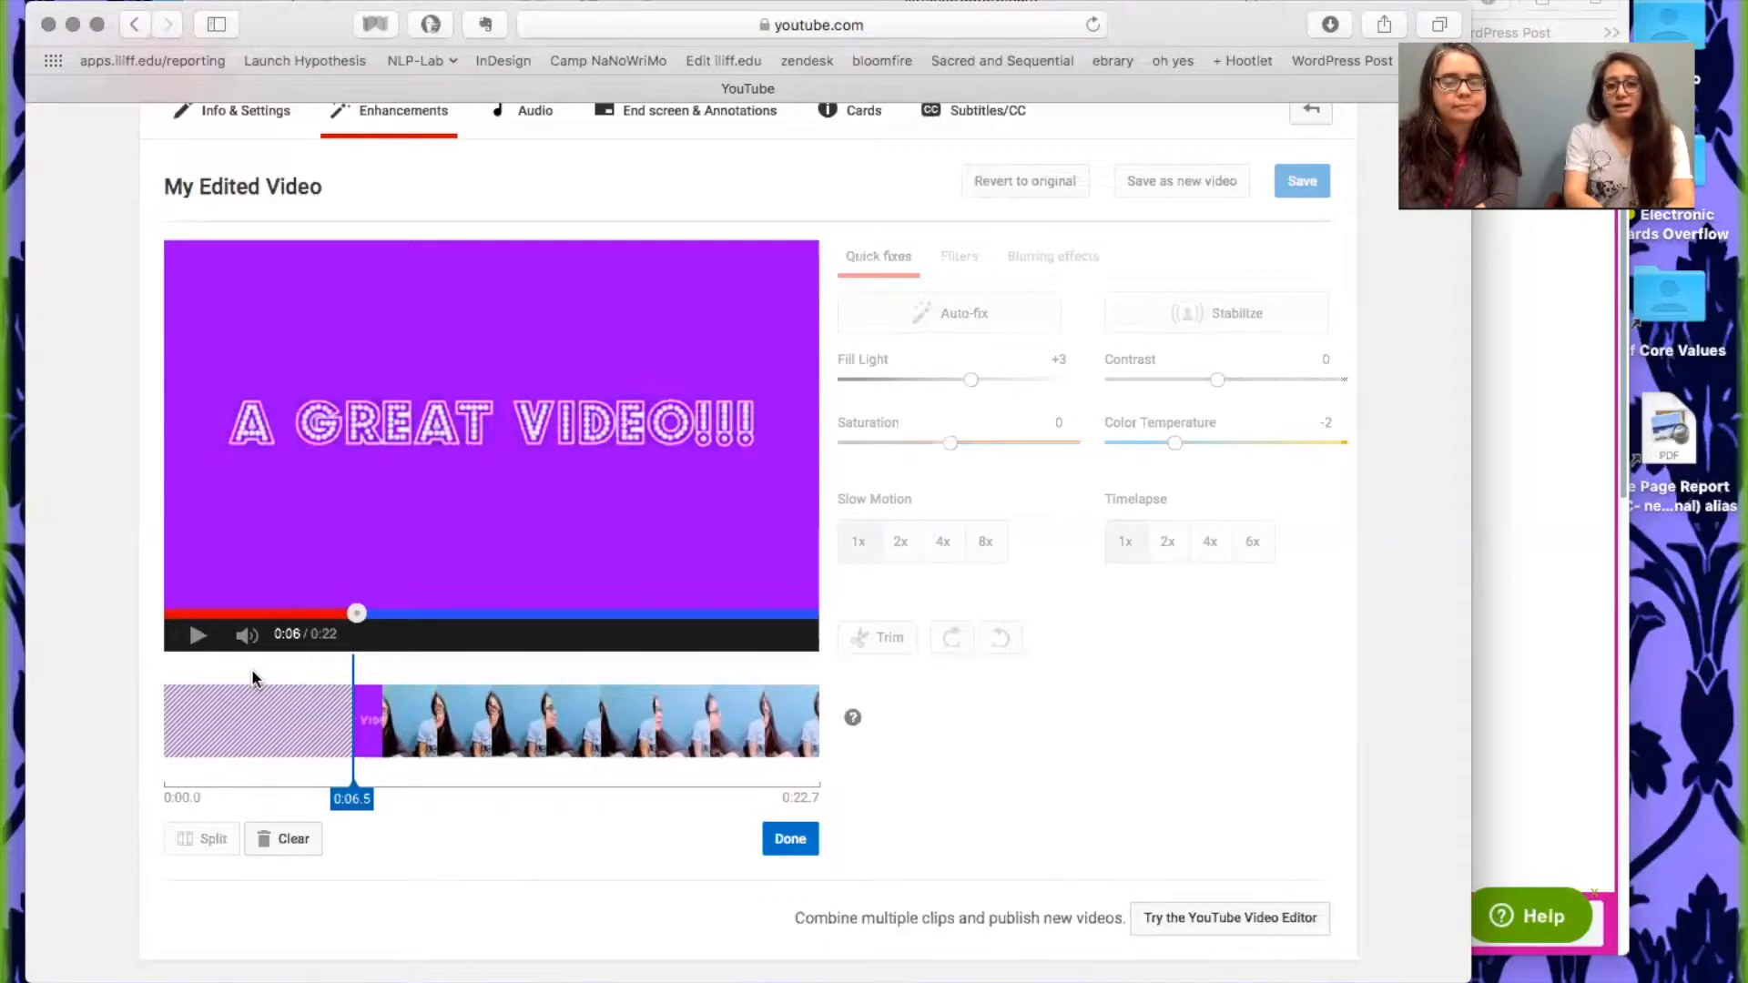
pyautogui.click(556, 728)
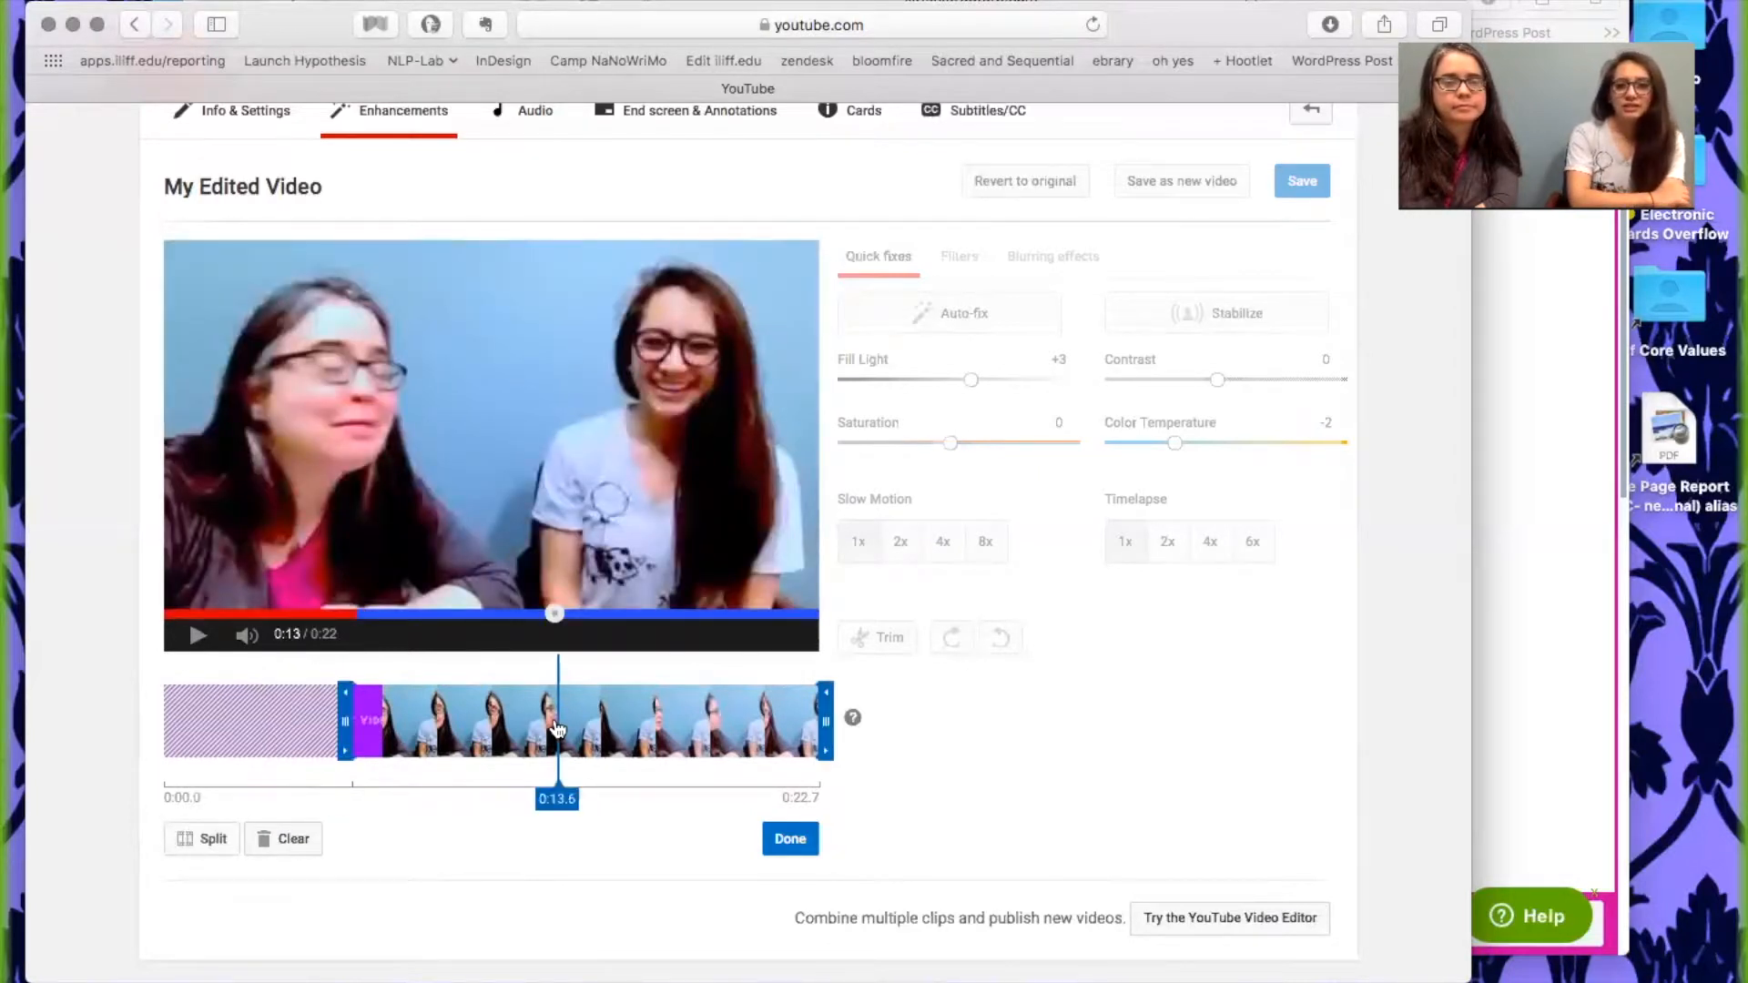
pyautogui.click(465, 741)
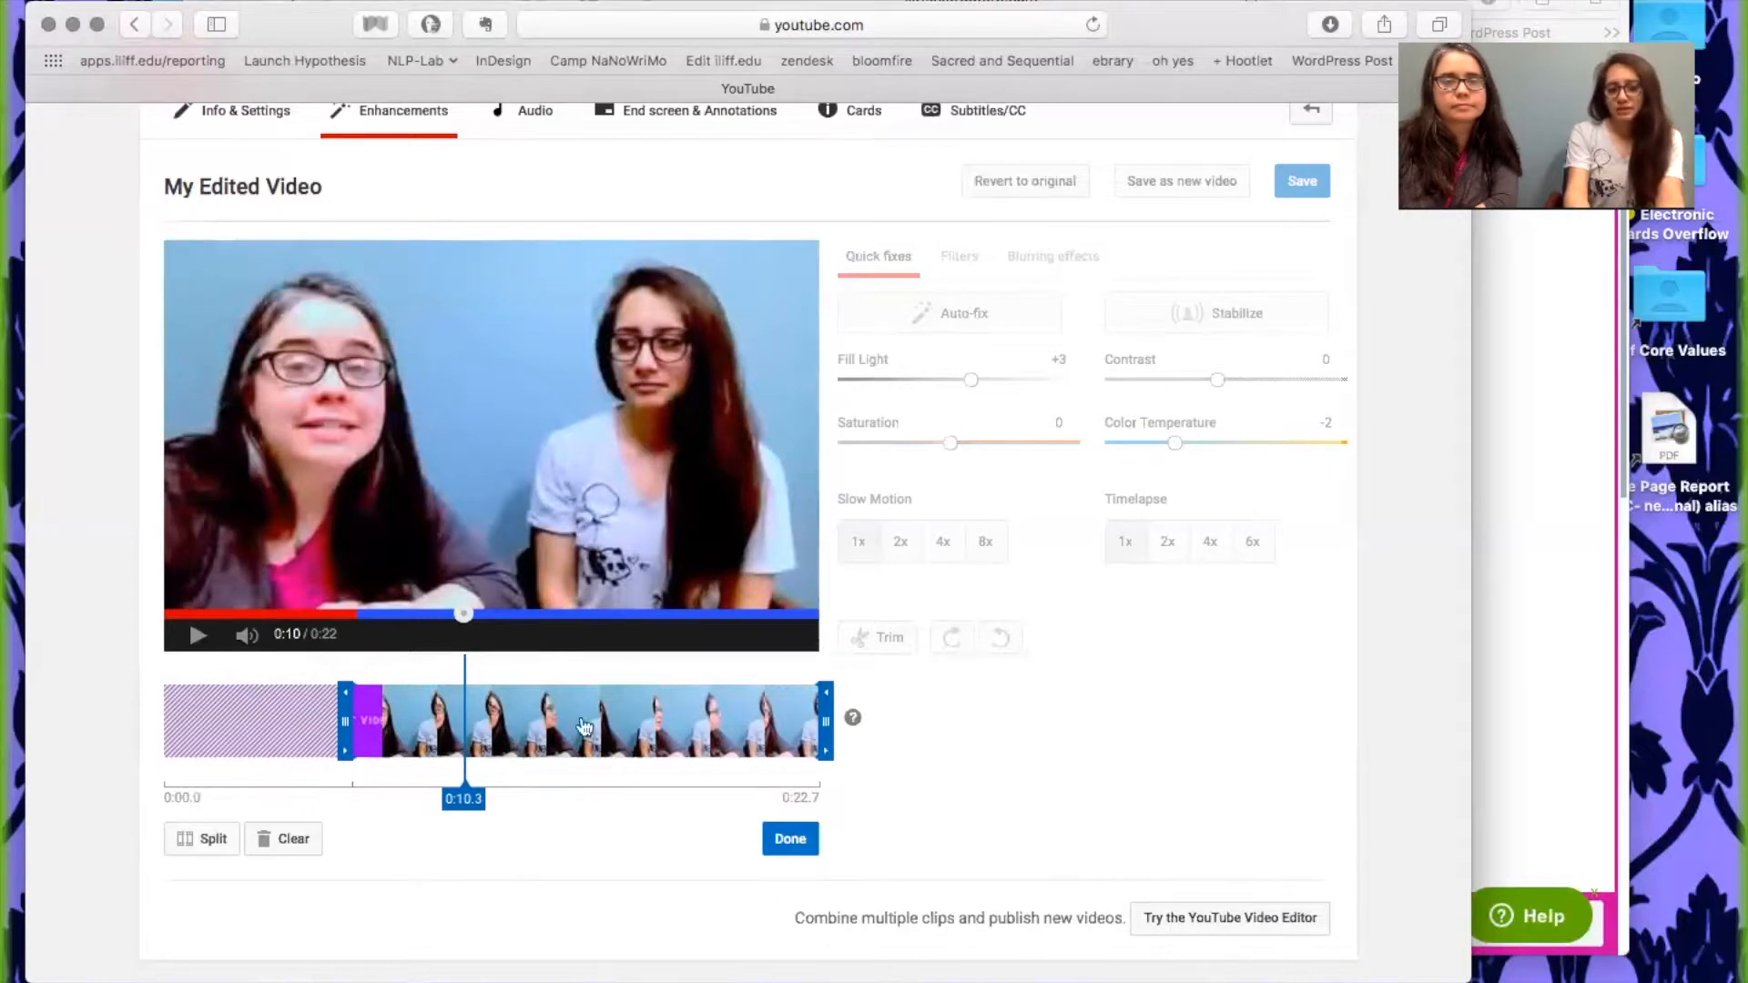
pyautogui.click(781, 839)
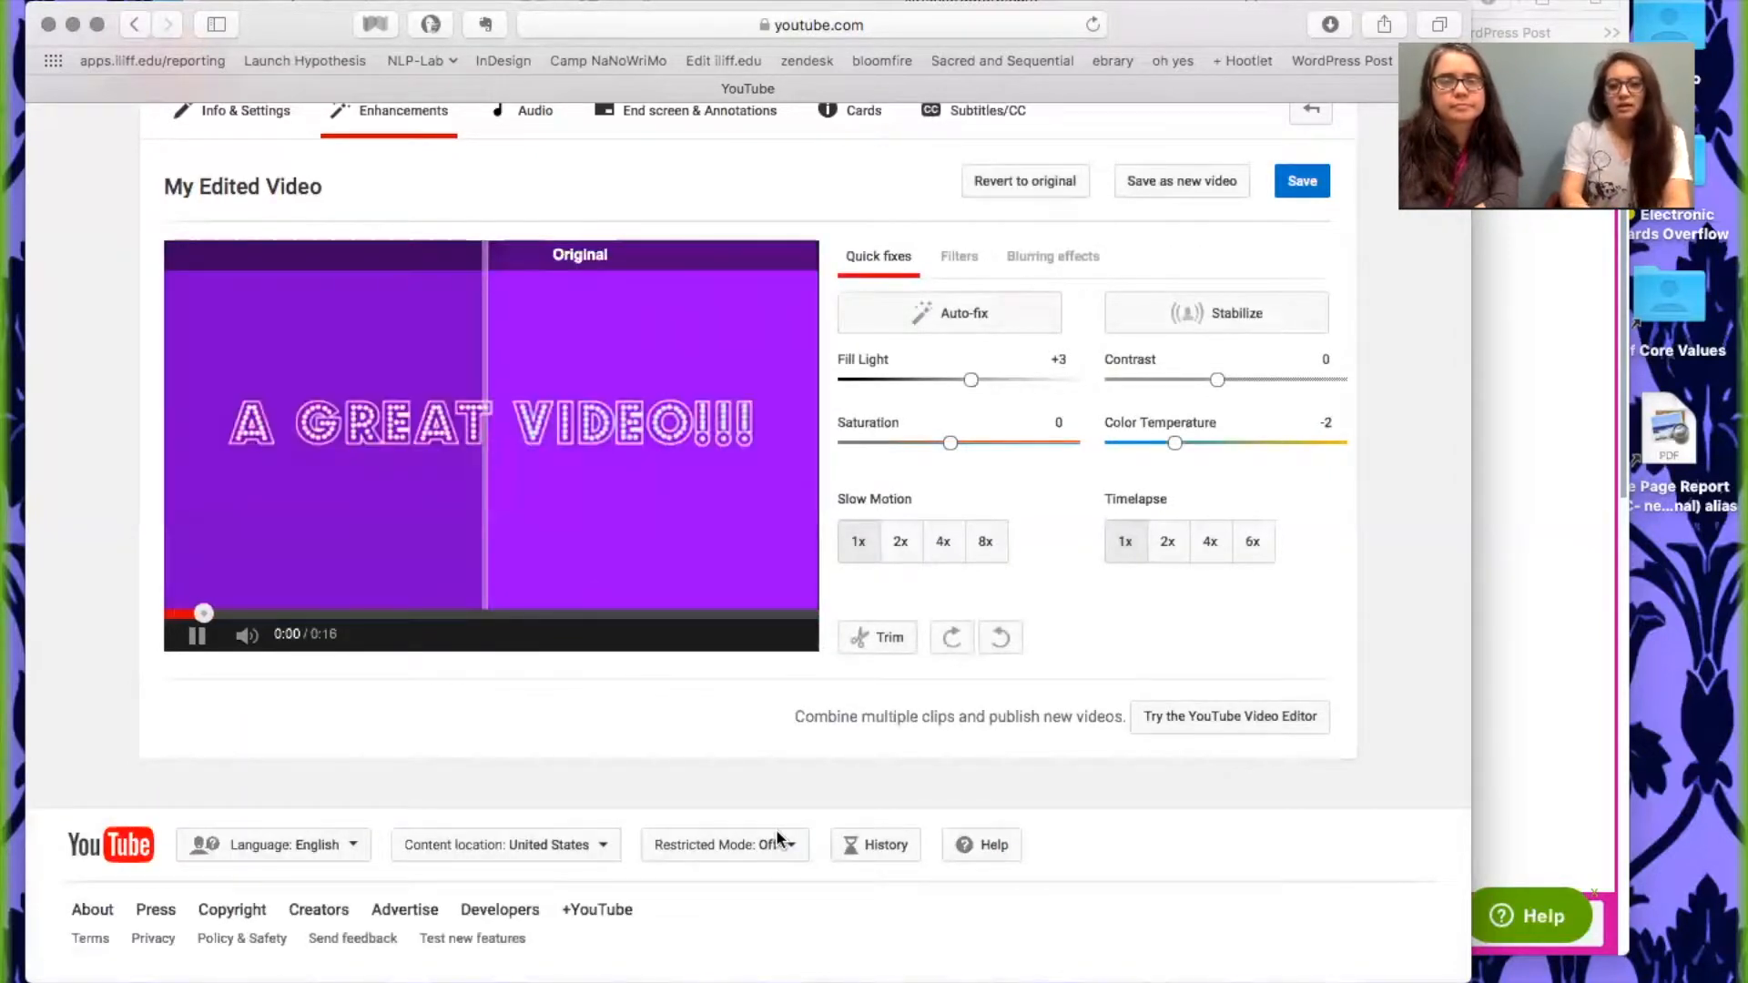
# - Compare the original video with the enhanced preview by shifting the divider across the picture
pyautogui.scroll(3, 777, 215)
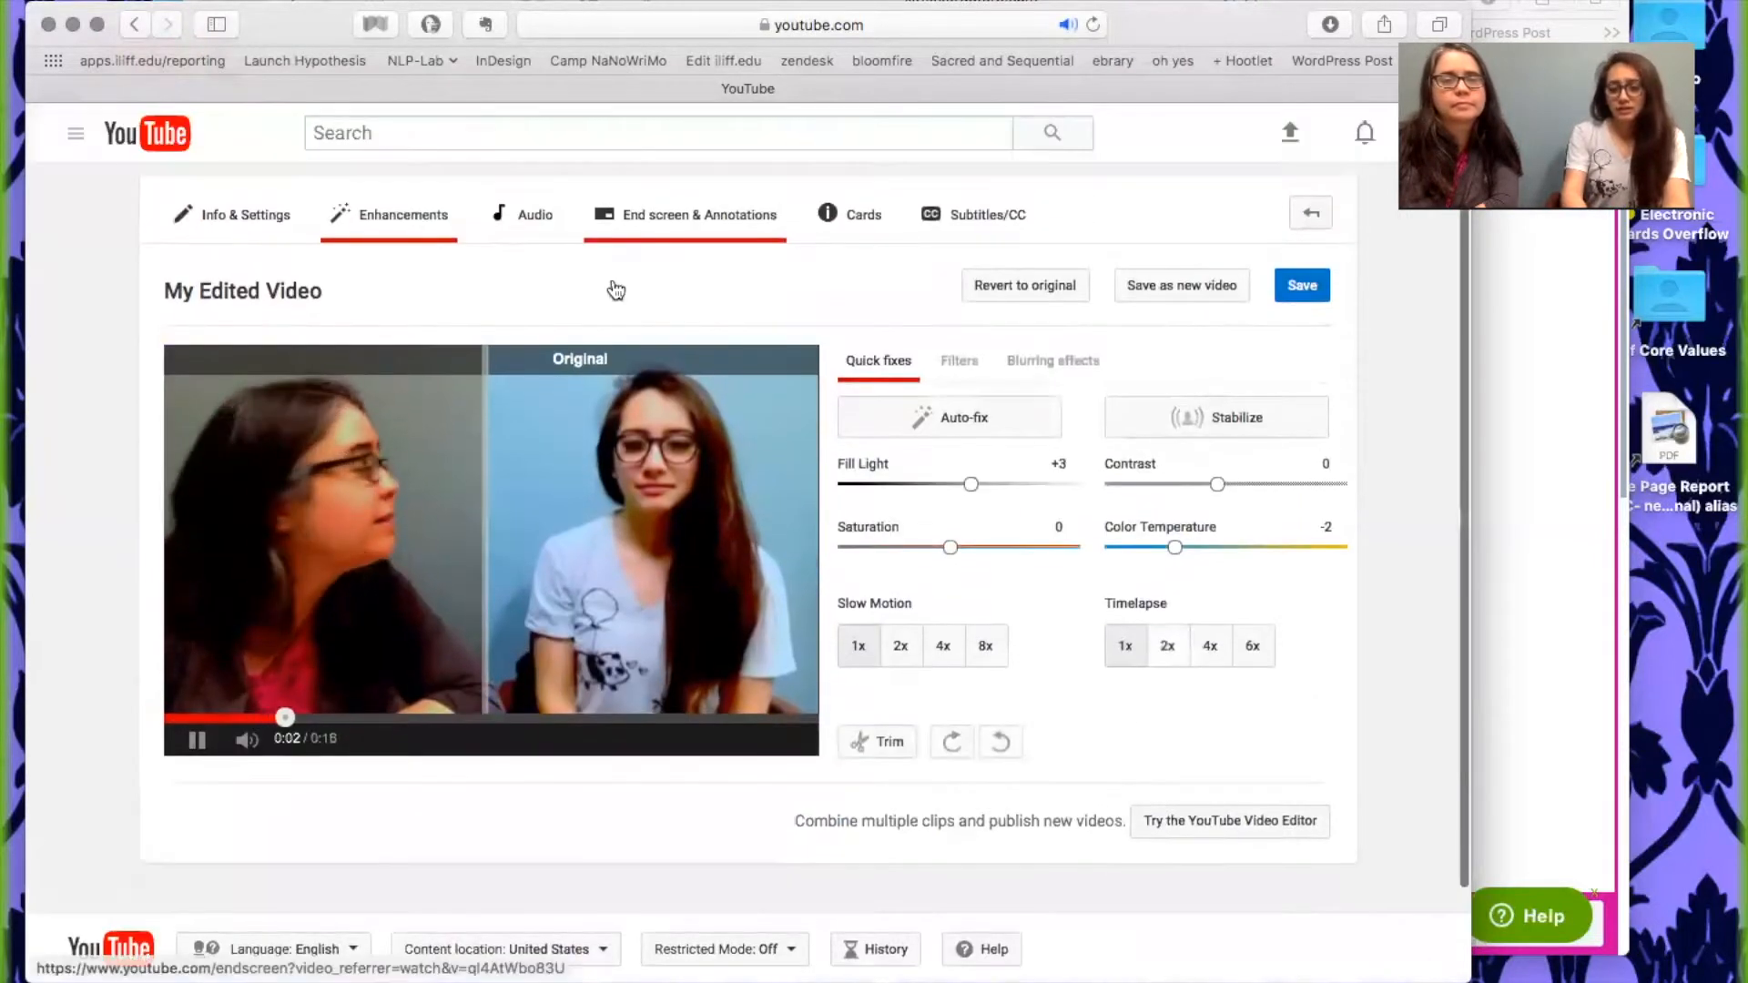
pyautogui.moveTo(510, 364); pyautogui.dragTo(201, 407)
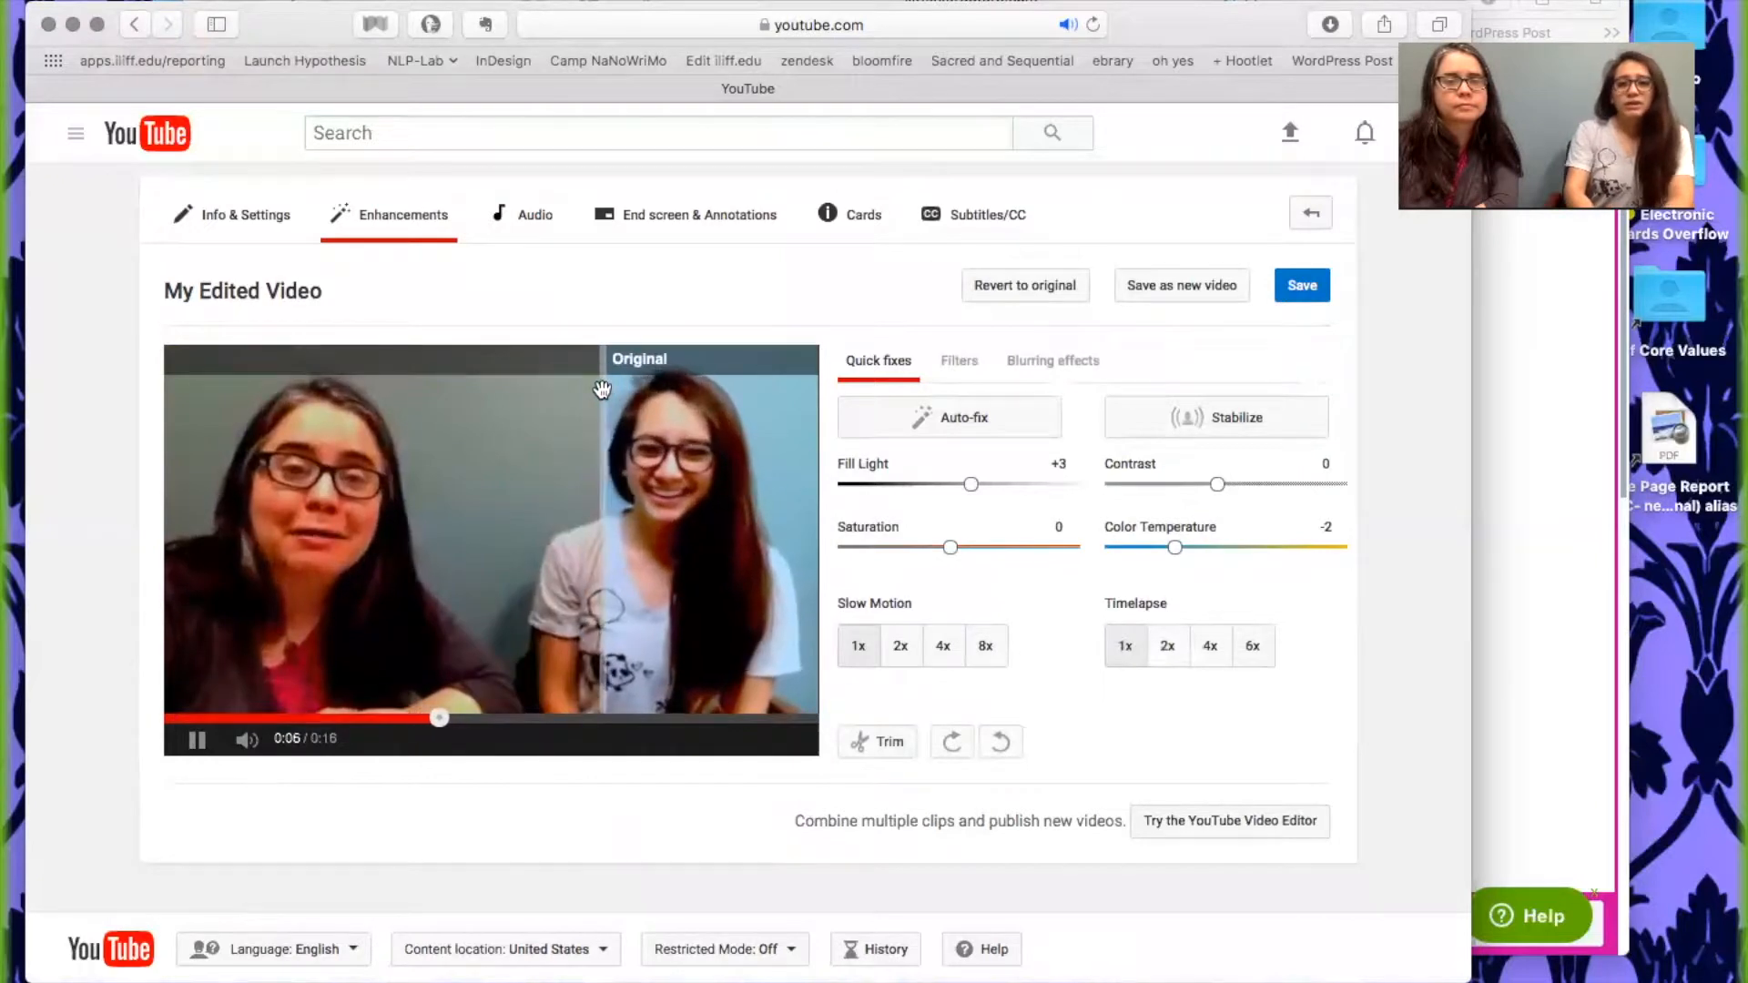
pyautogui.moveTo(601, 389); pyautogui.dragTo(280, 390)
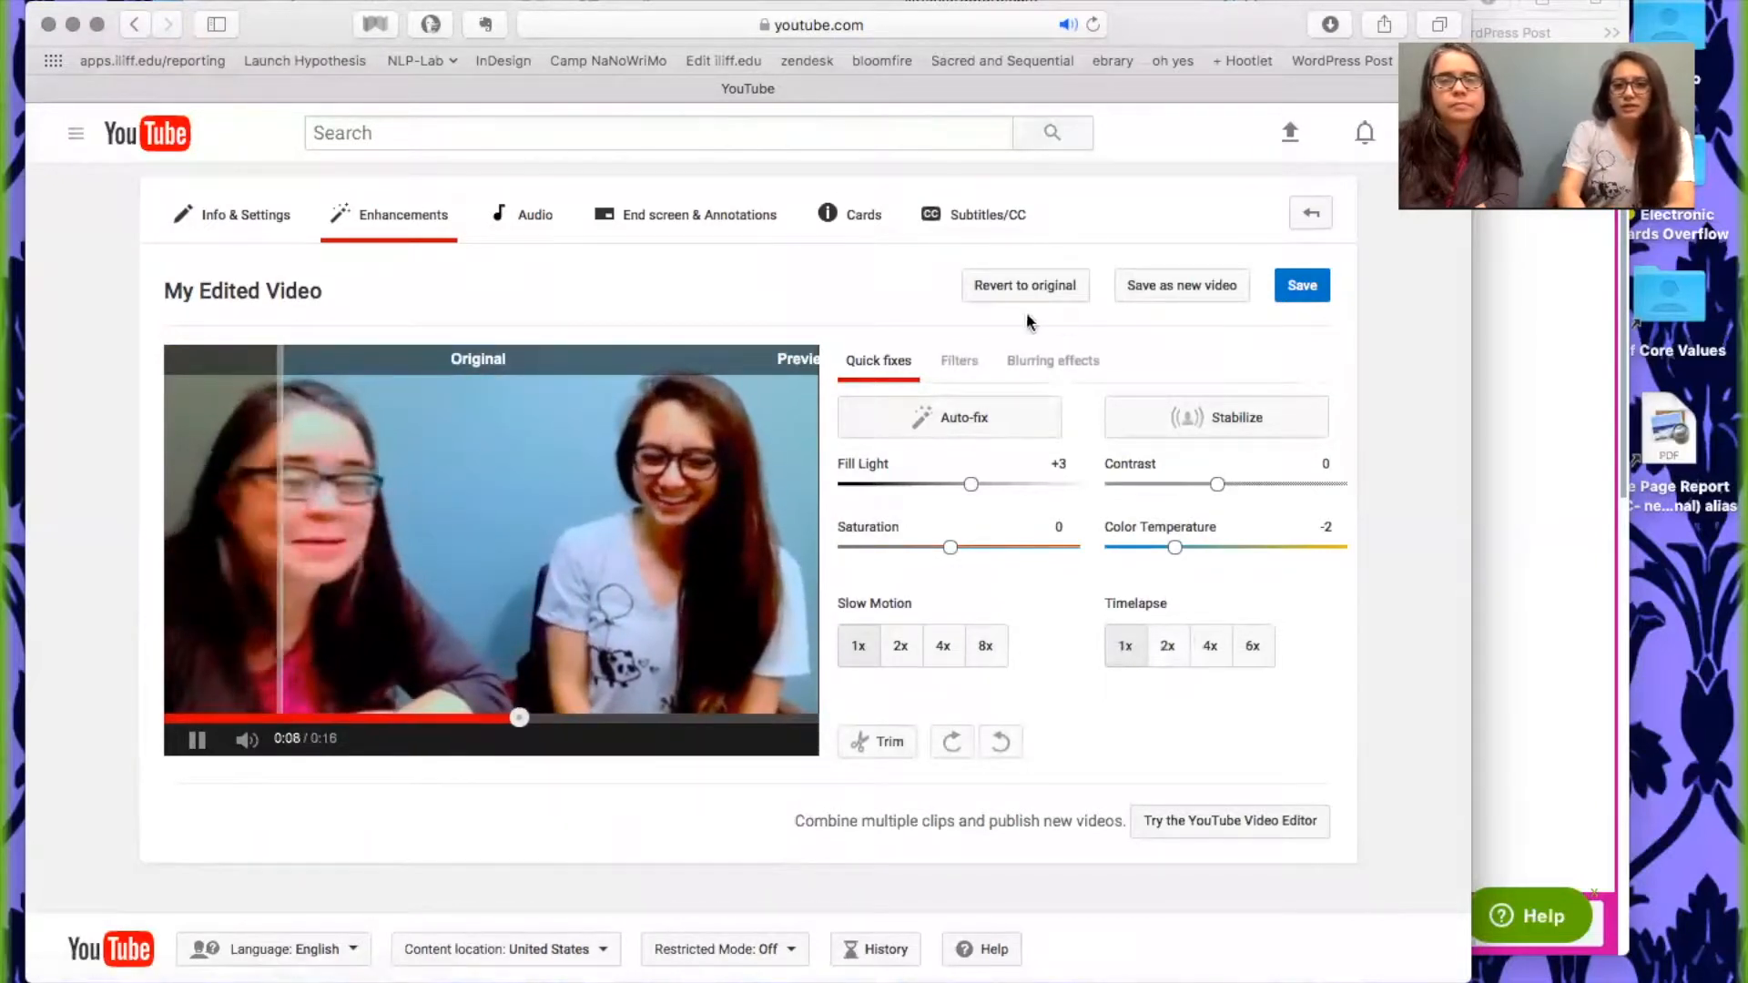
# - Revert the enhancements to the original and save the video as a new video
pyautogui.click(1010, 291)
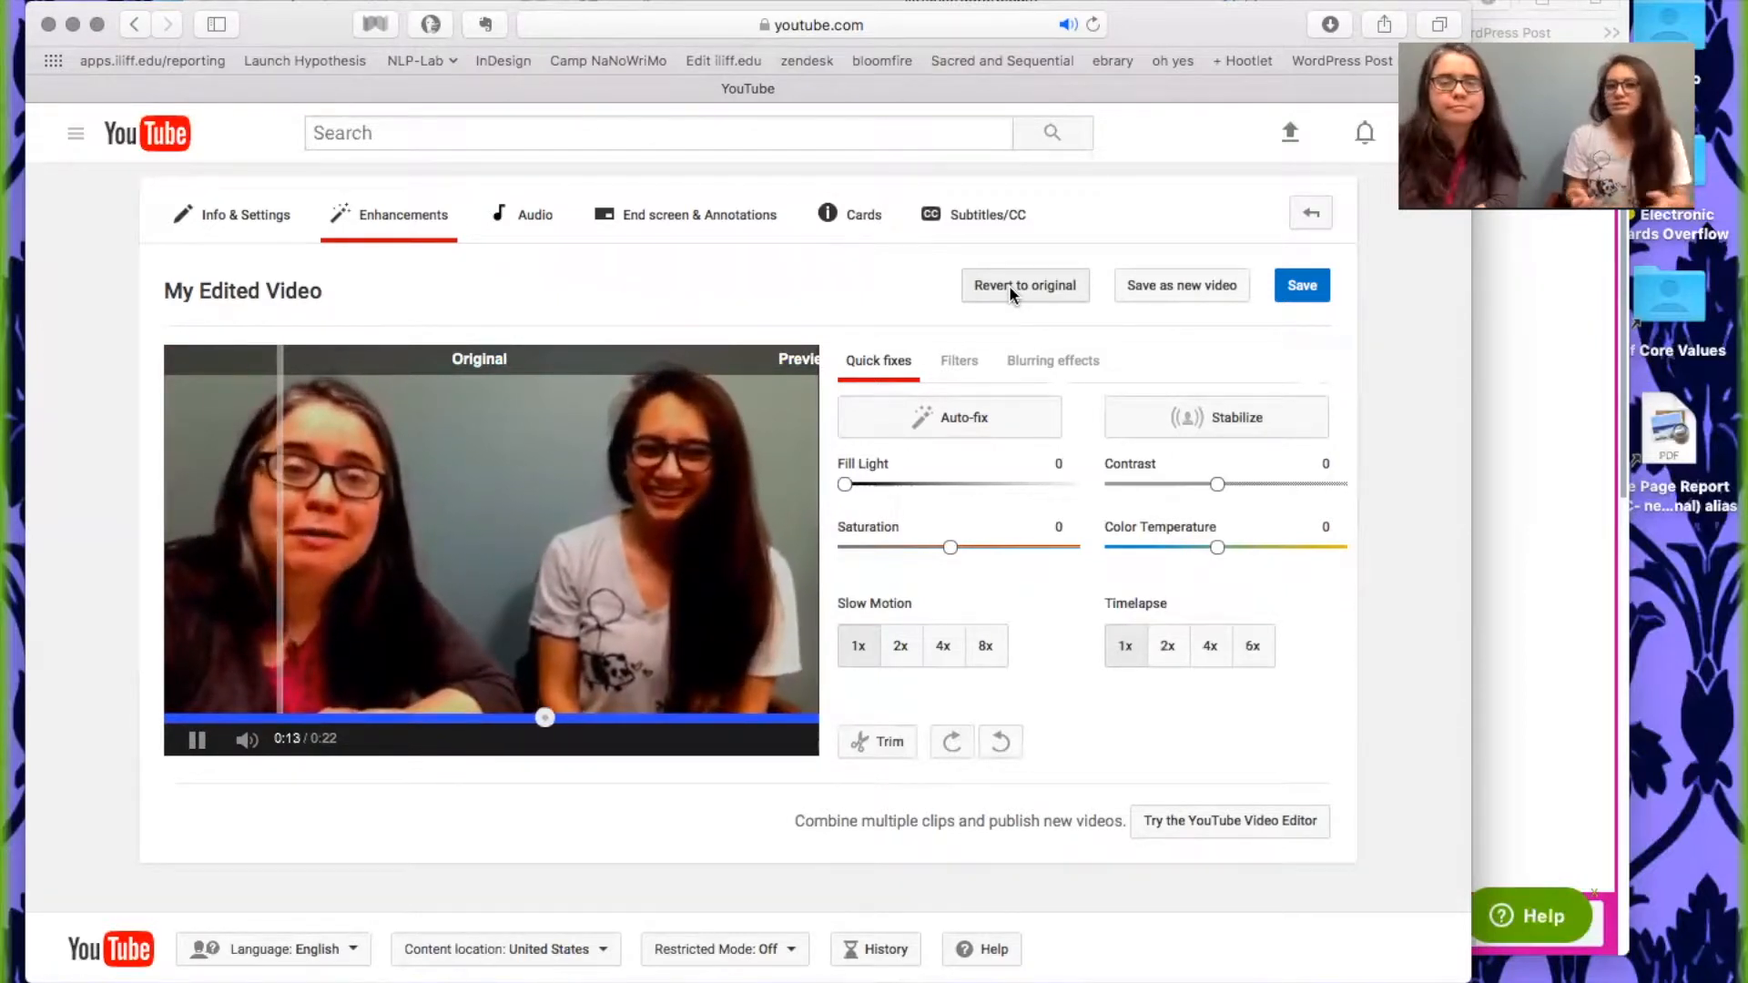
pyautogui.click(1176, 297)
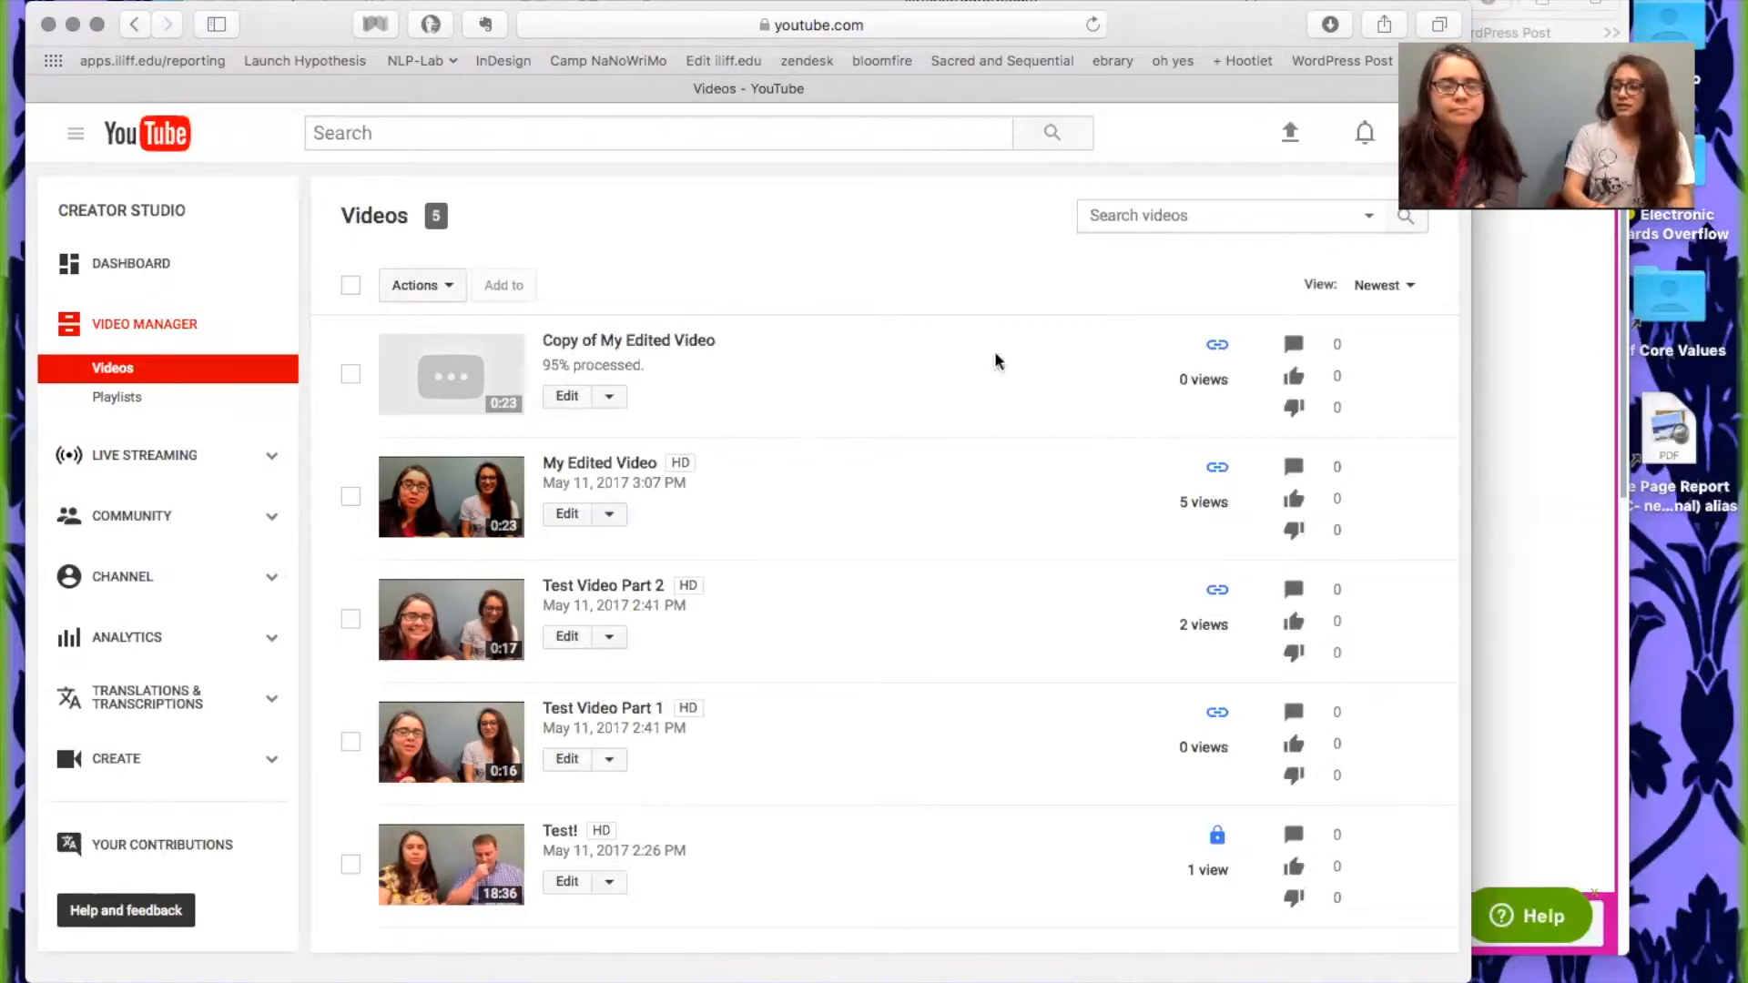
# - Open the Video Editor from Creator Studio's Create section
pyautogui.click(181, 777)
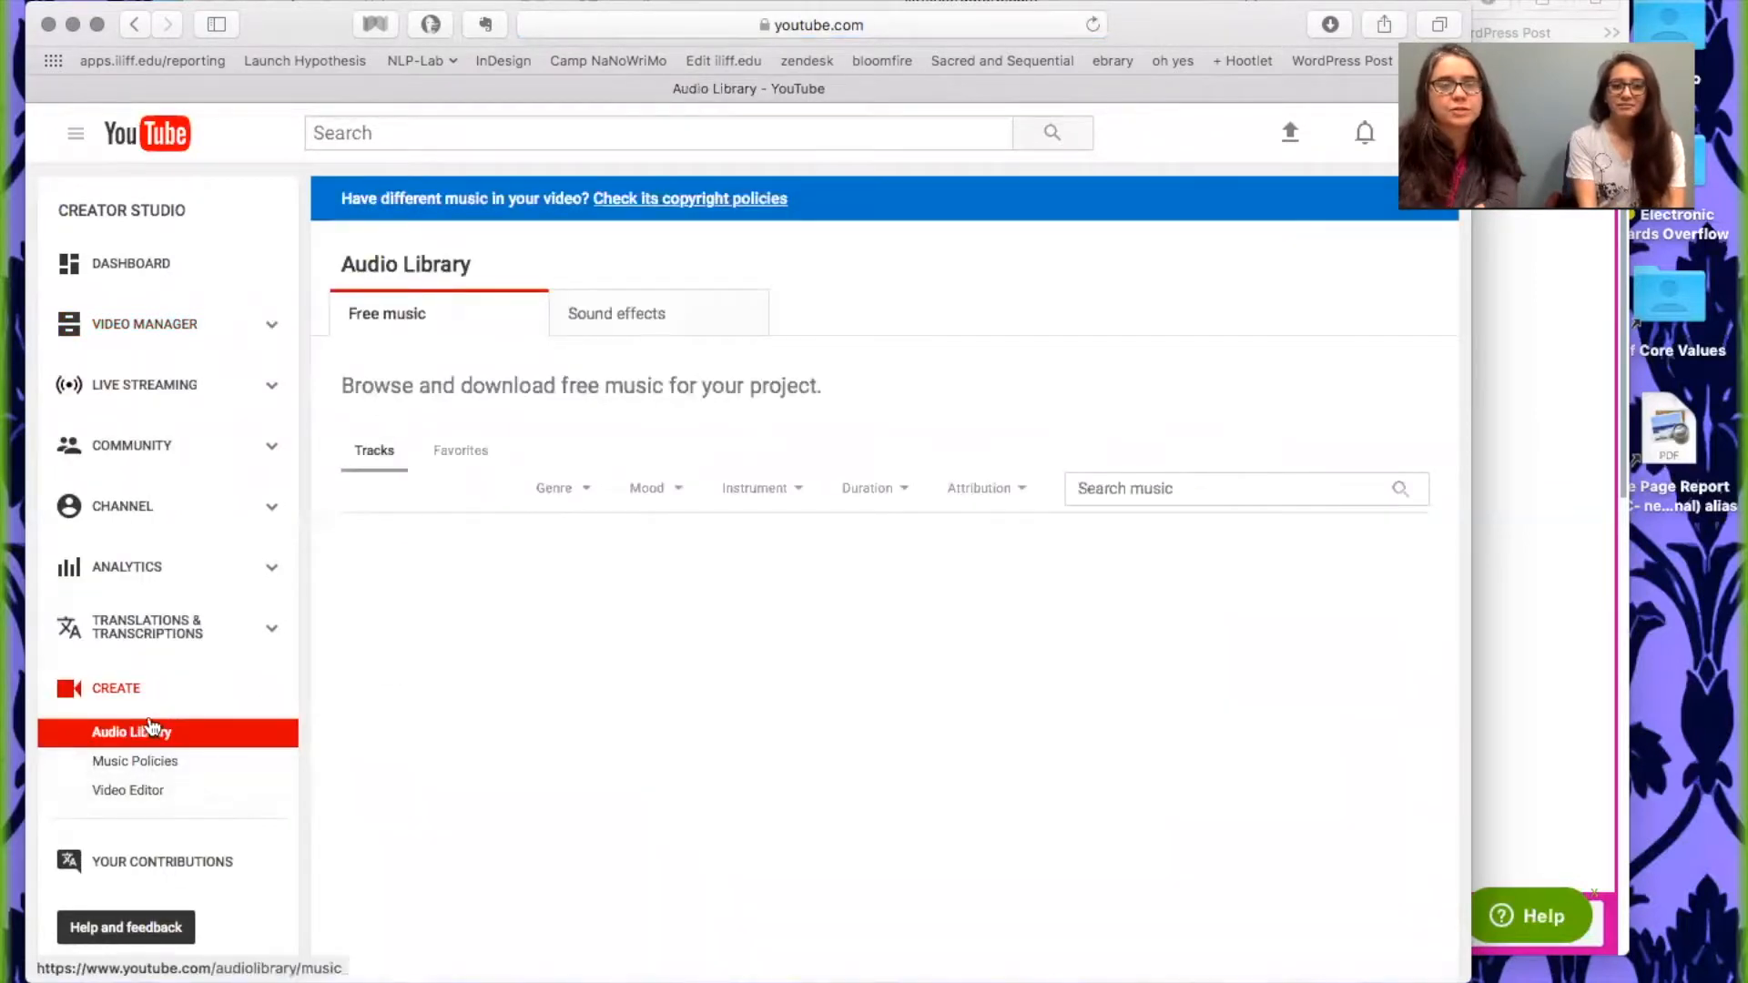
pyautogui.click(113, 788)
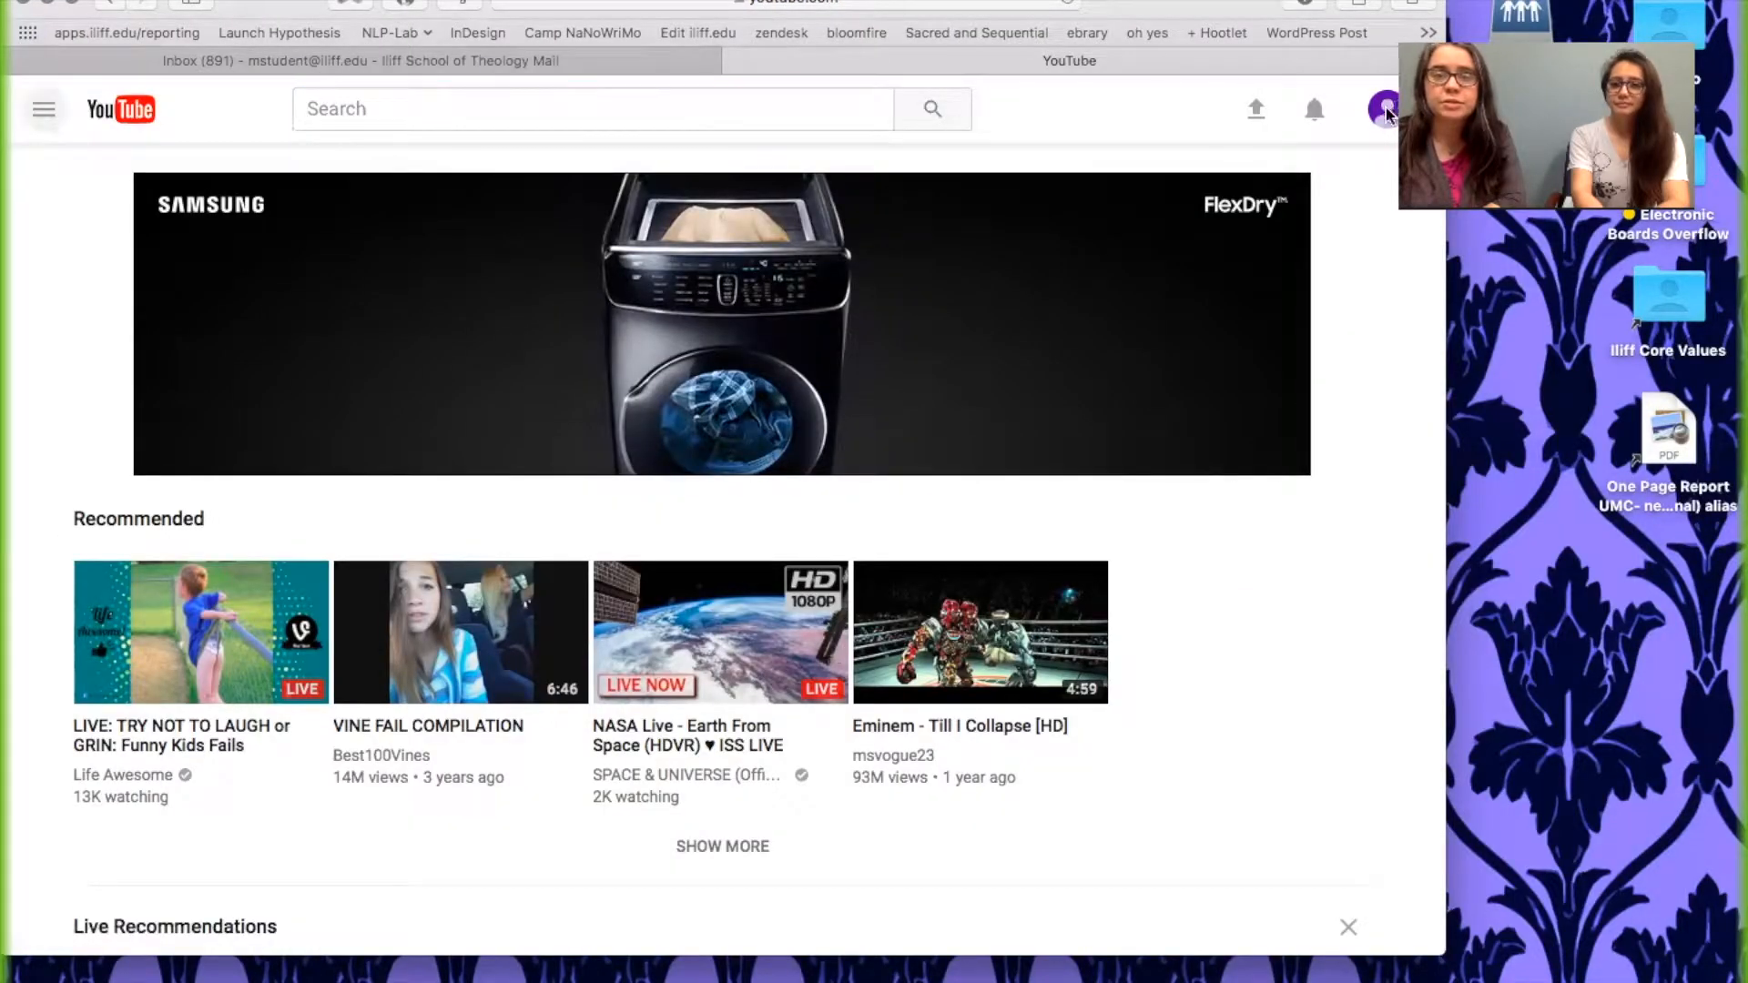
# - Go to Creator Studio for the signed-in account and dismiss the dashboard customization tip
pyautogui.click(1379, 111)
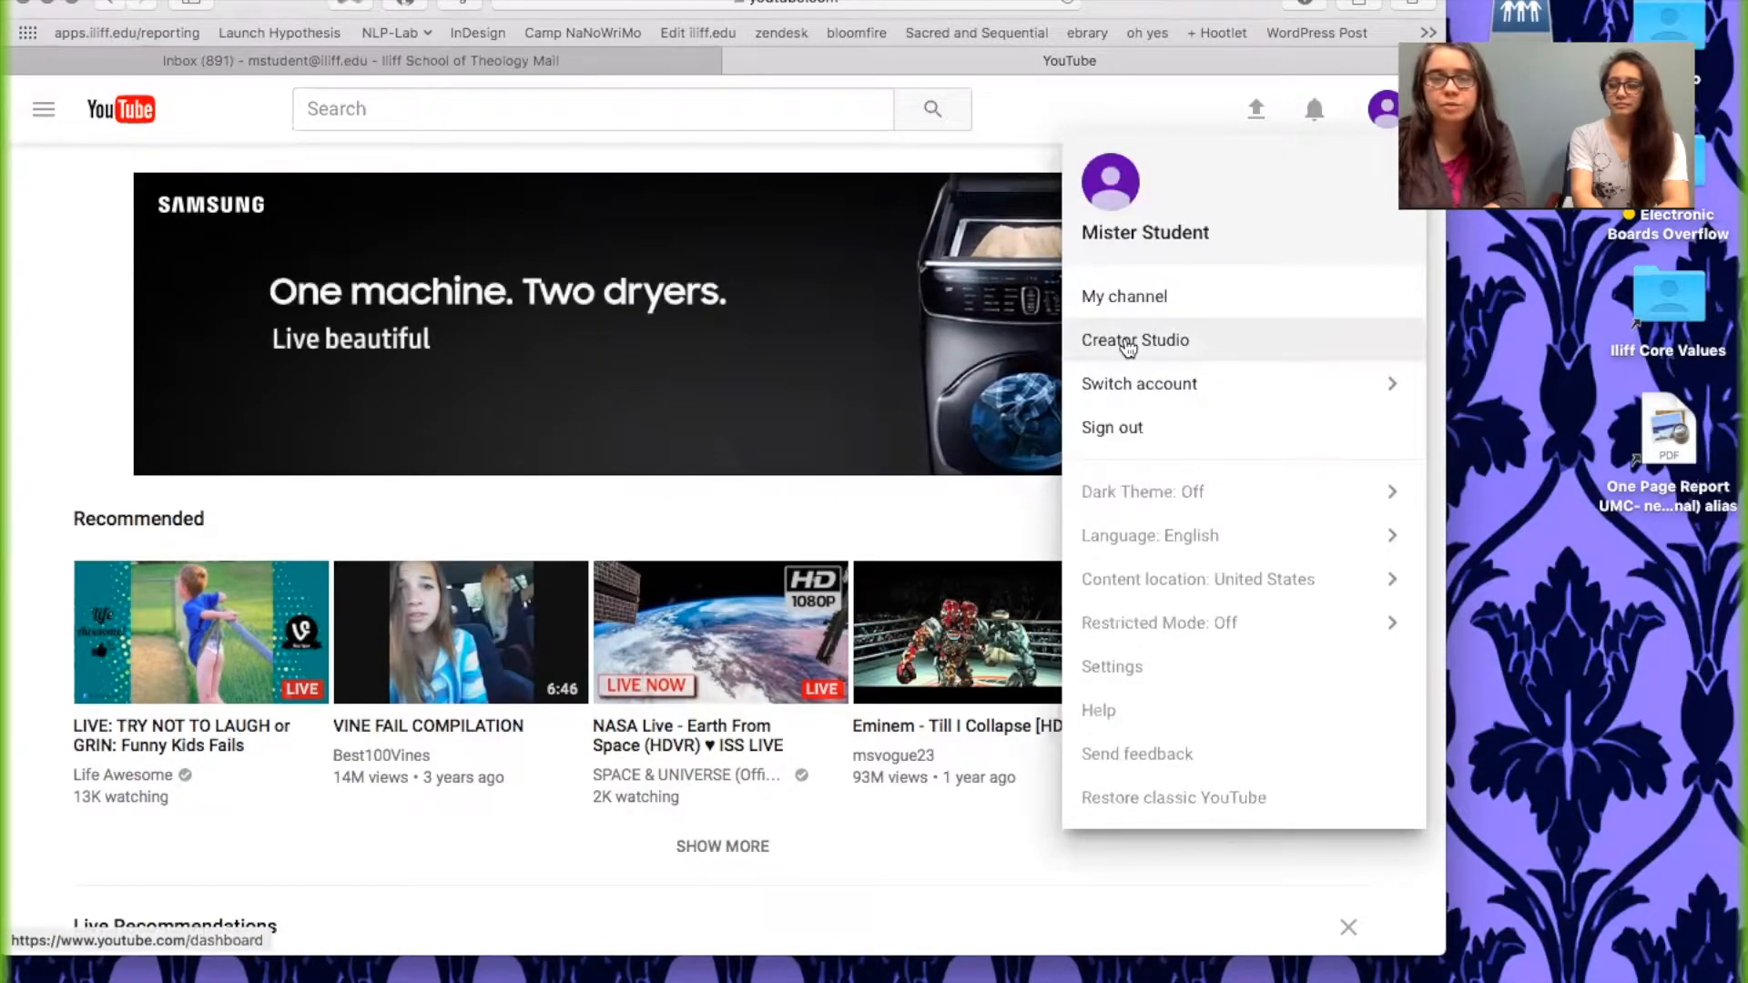
pyautogui.click(1129, 344)
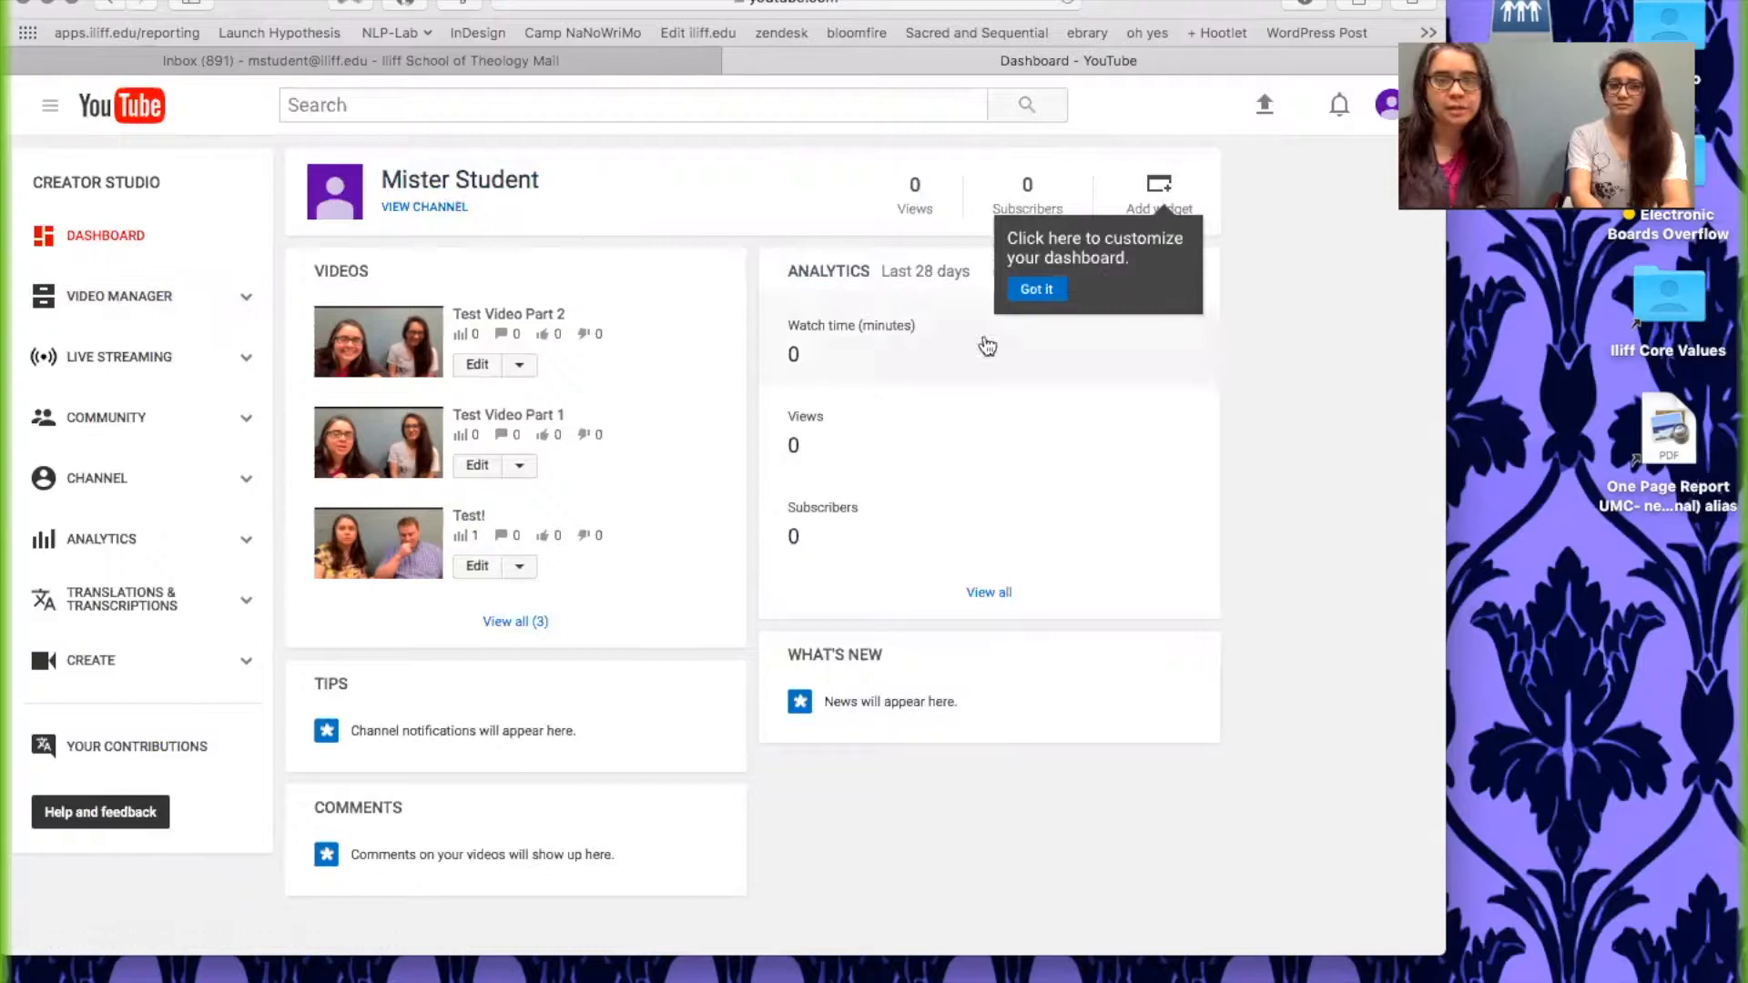
pyautogui.click(1037, 290)
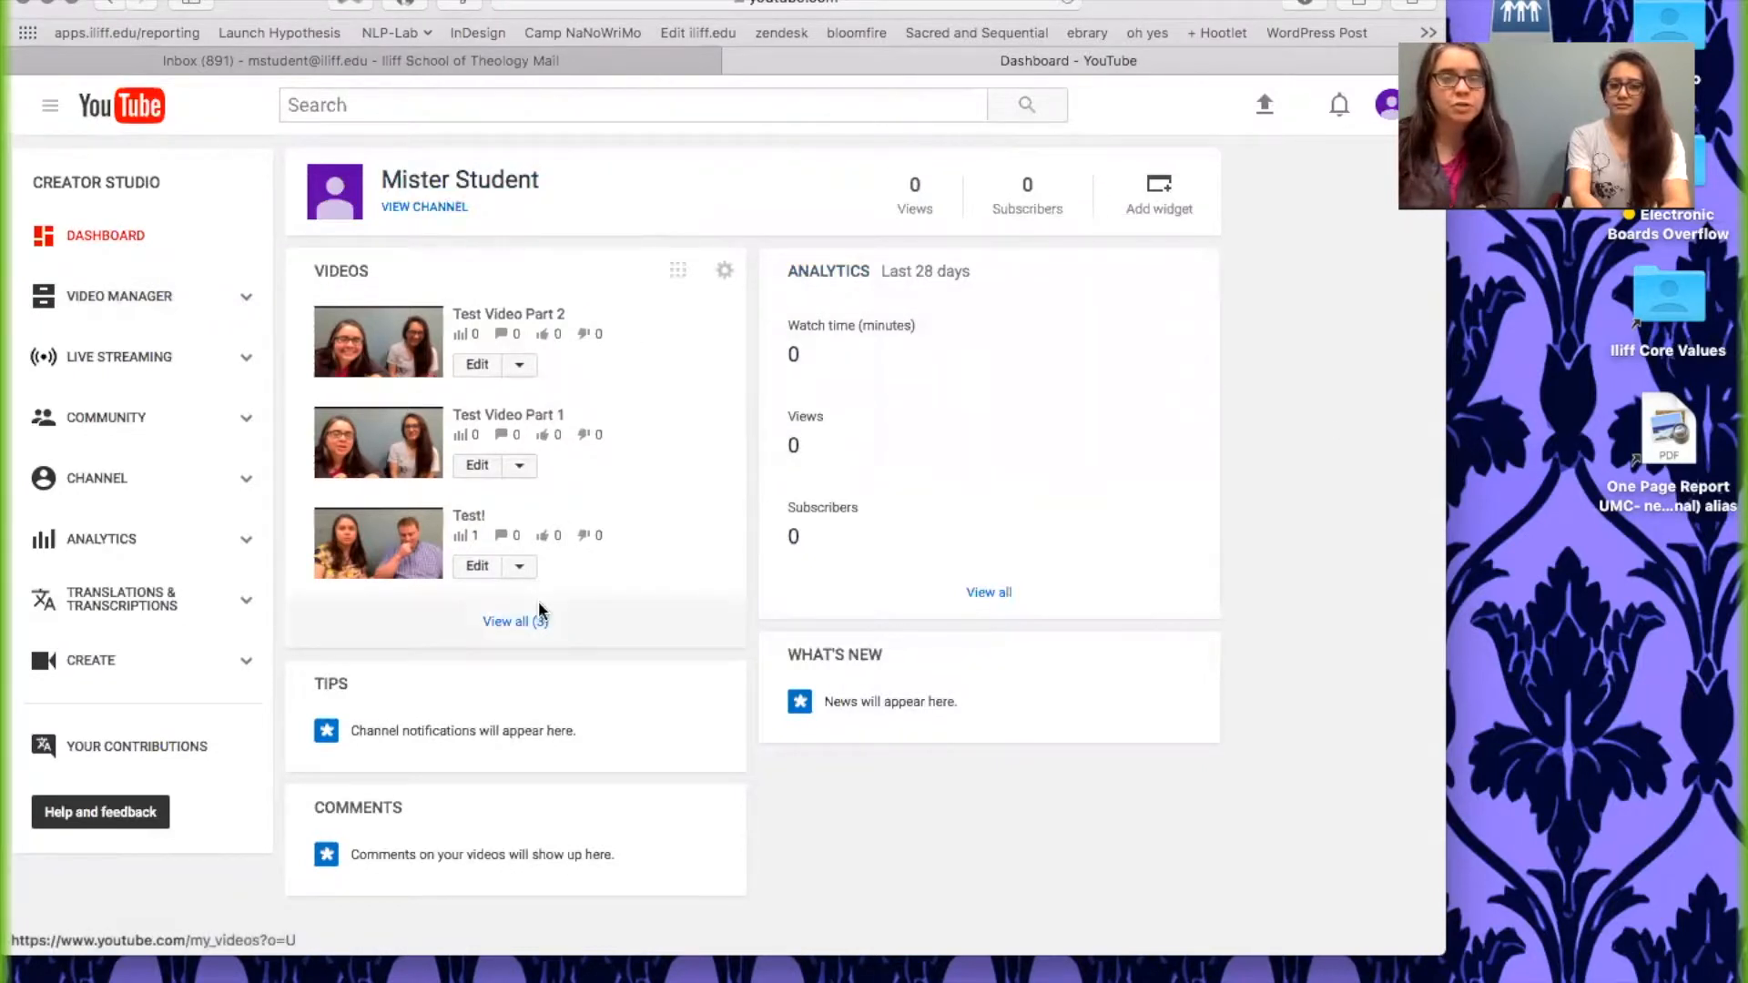
pyautogui.scroll(-2, 539, 608)
pyautogui.scroll(2, 540, 608)
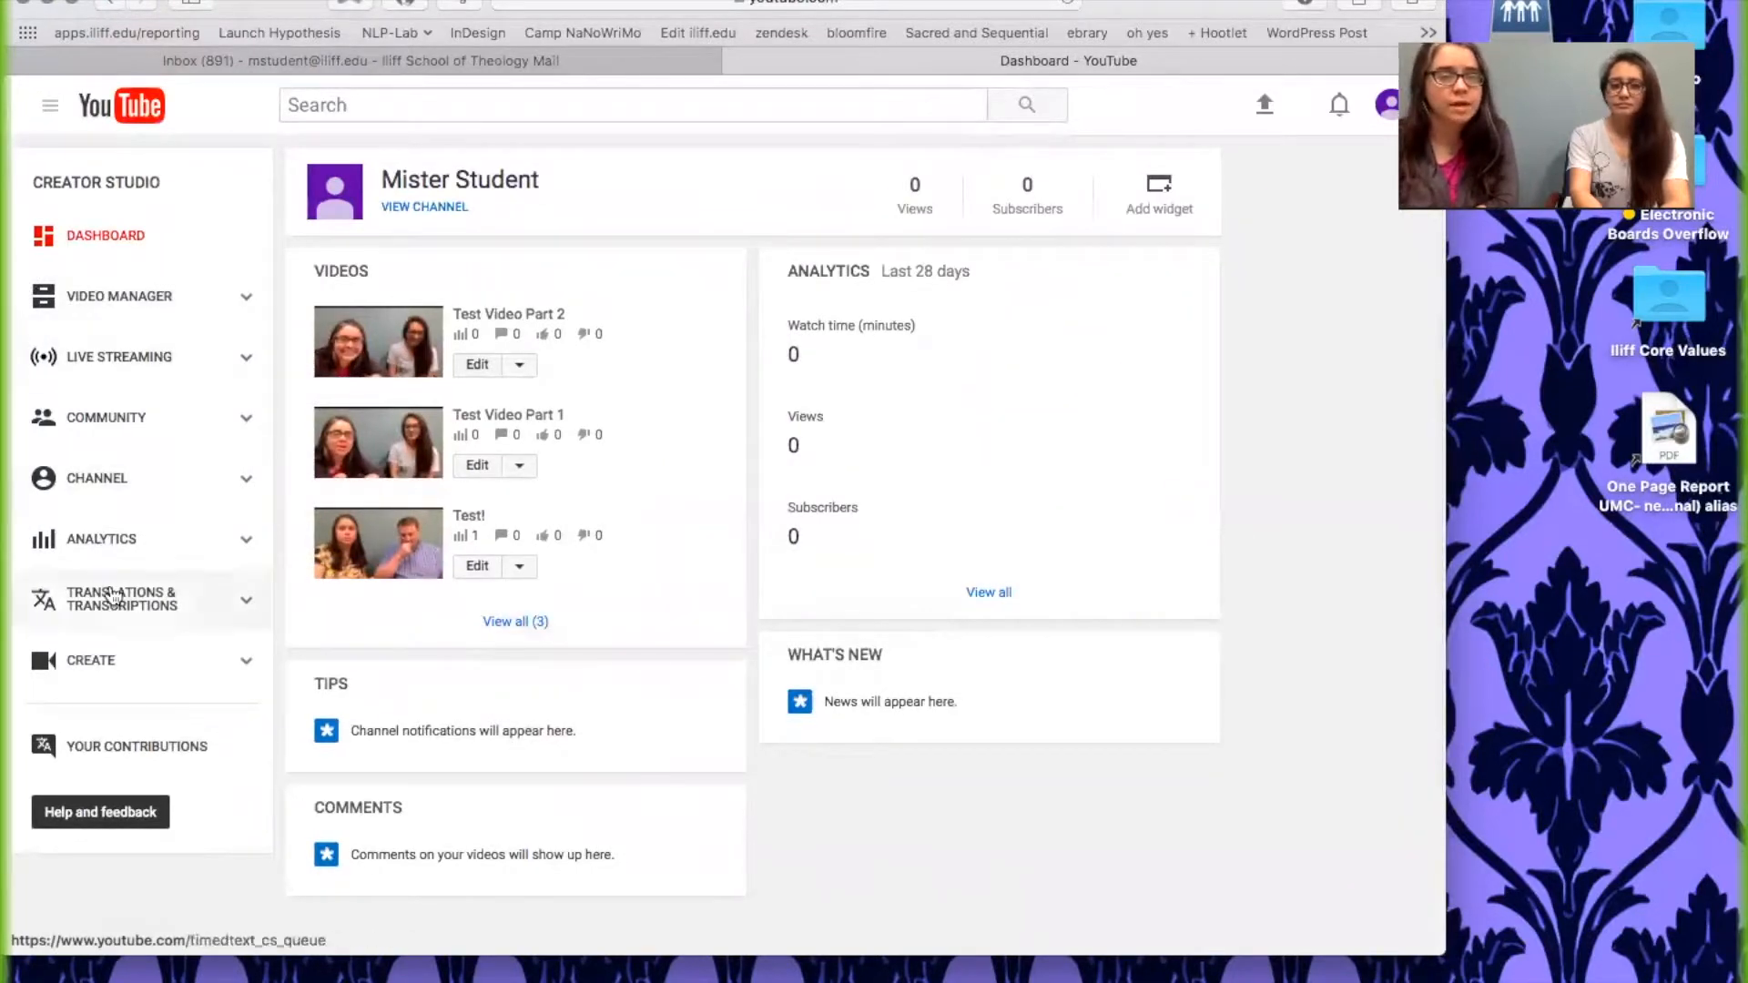
# - Look over the Create section and the list of uploaded videos, and open the Video Editor
pyautogui.click(84, 658)
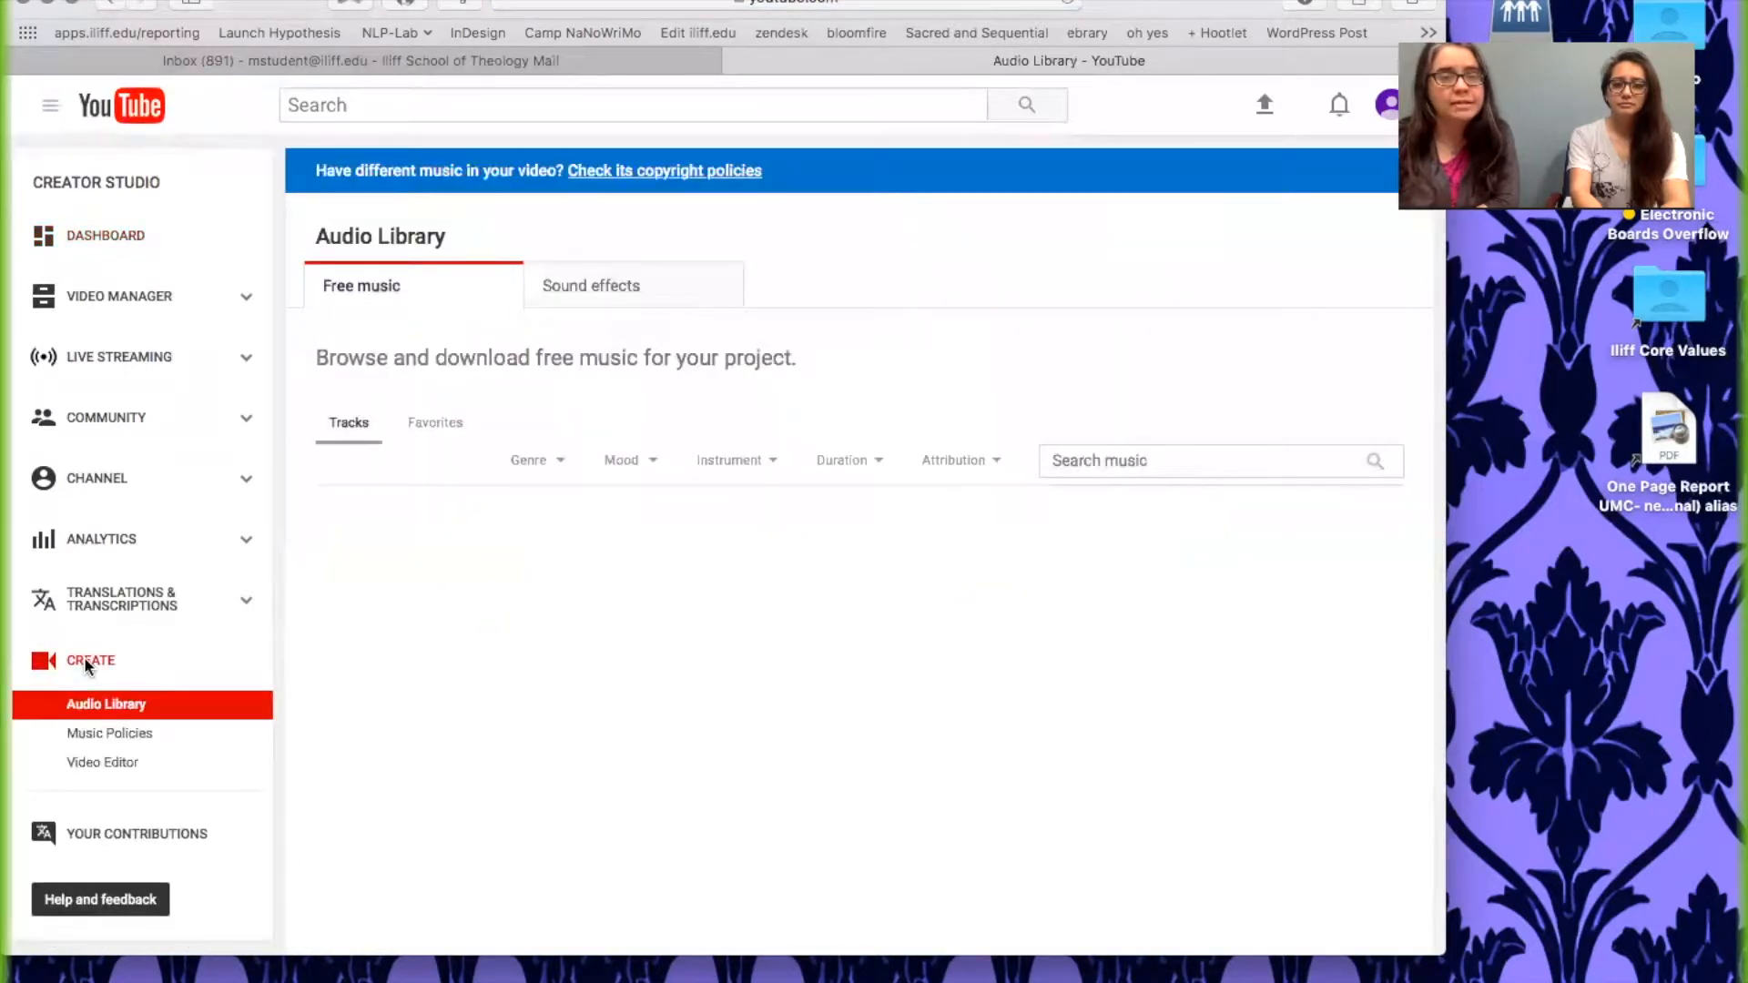
pyautogui.click(138, 296)
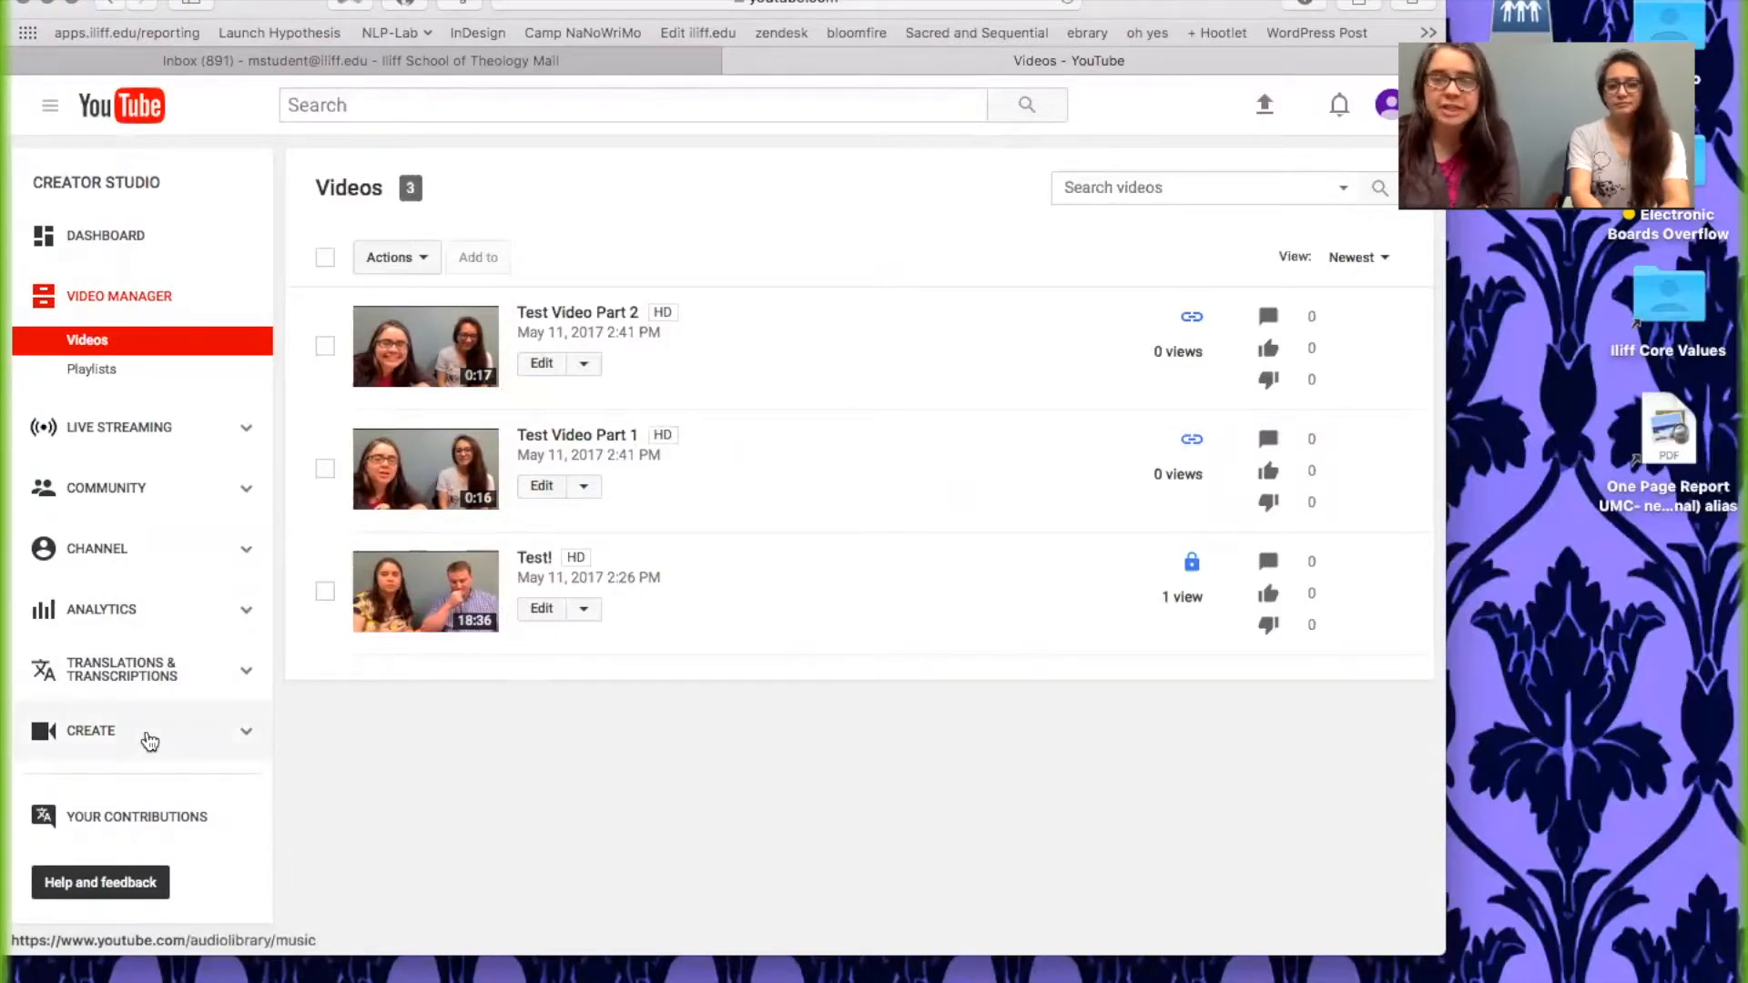
pyautogui.click(148, 736)
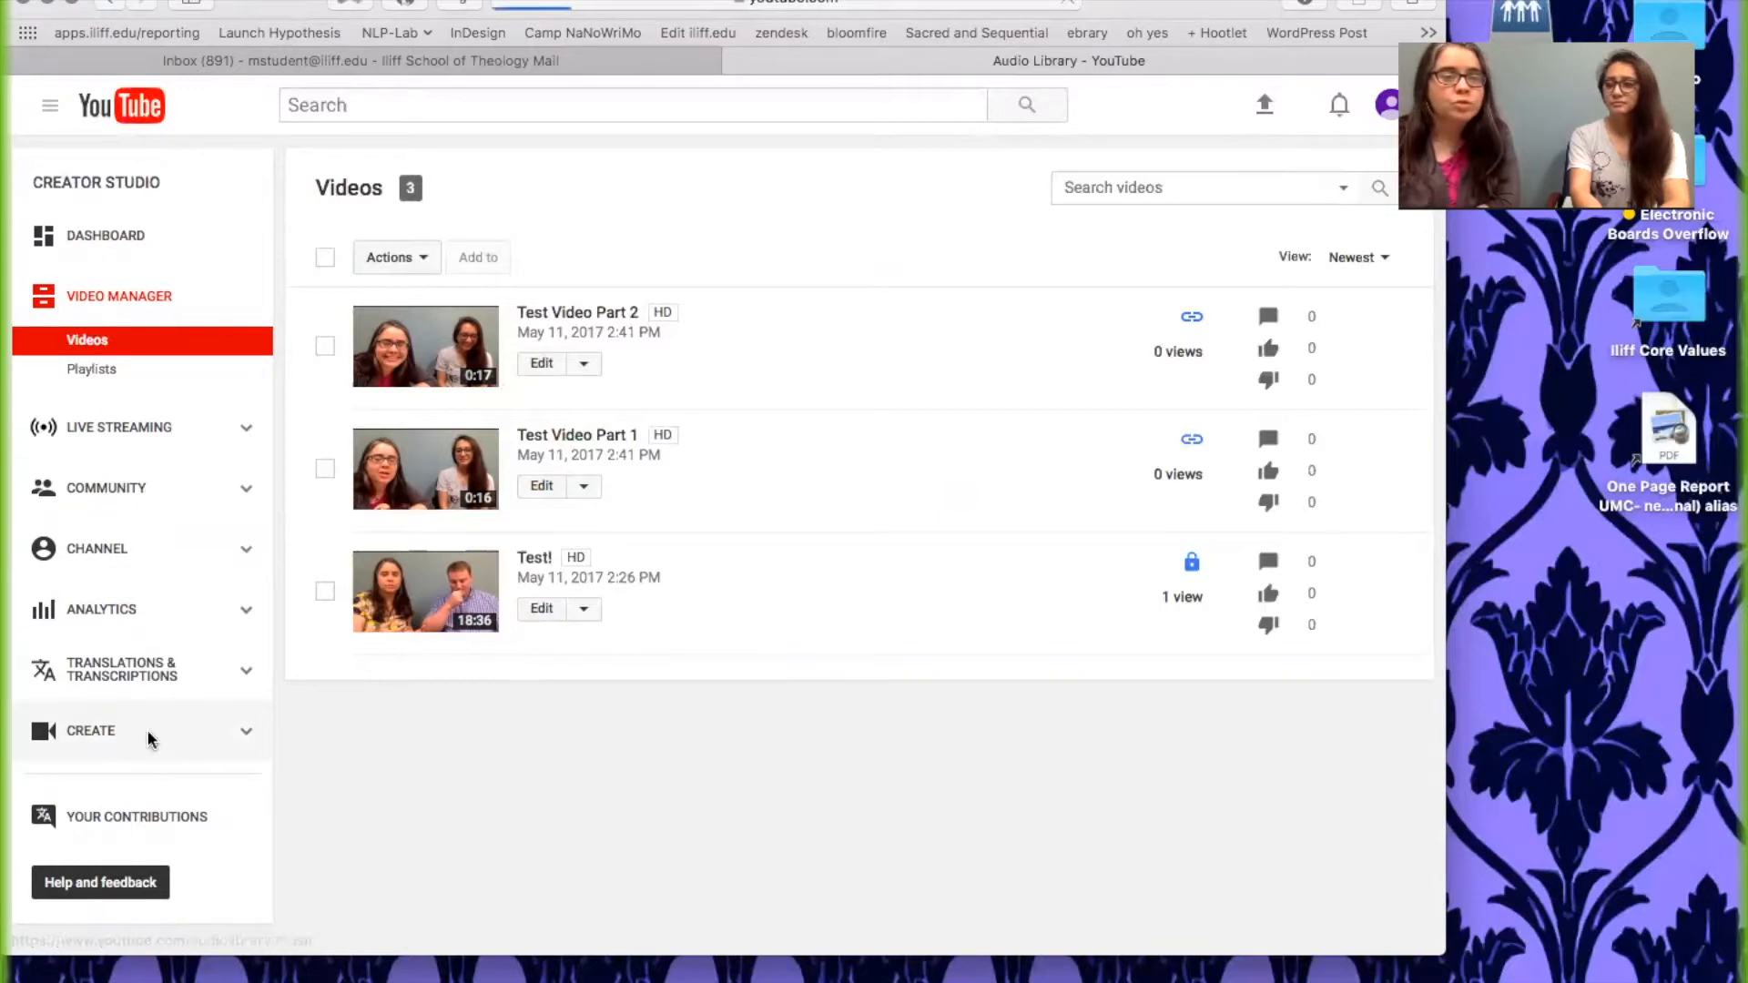
pyautogui.scroll(-2, 143, 715)
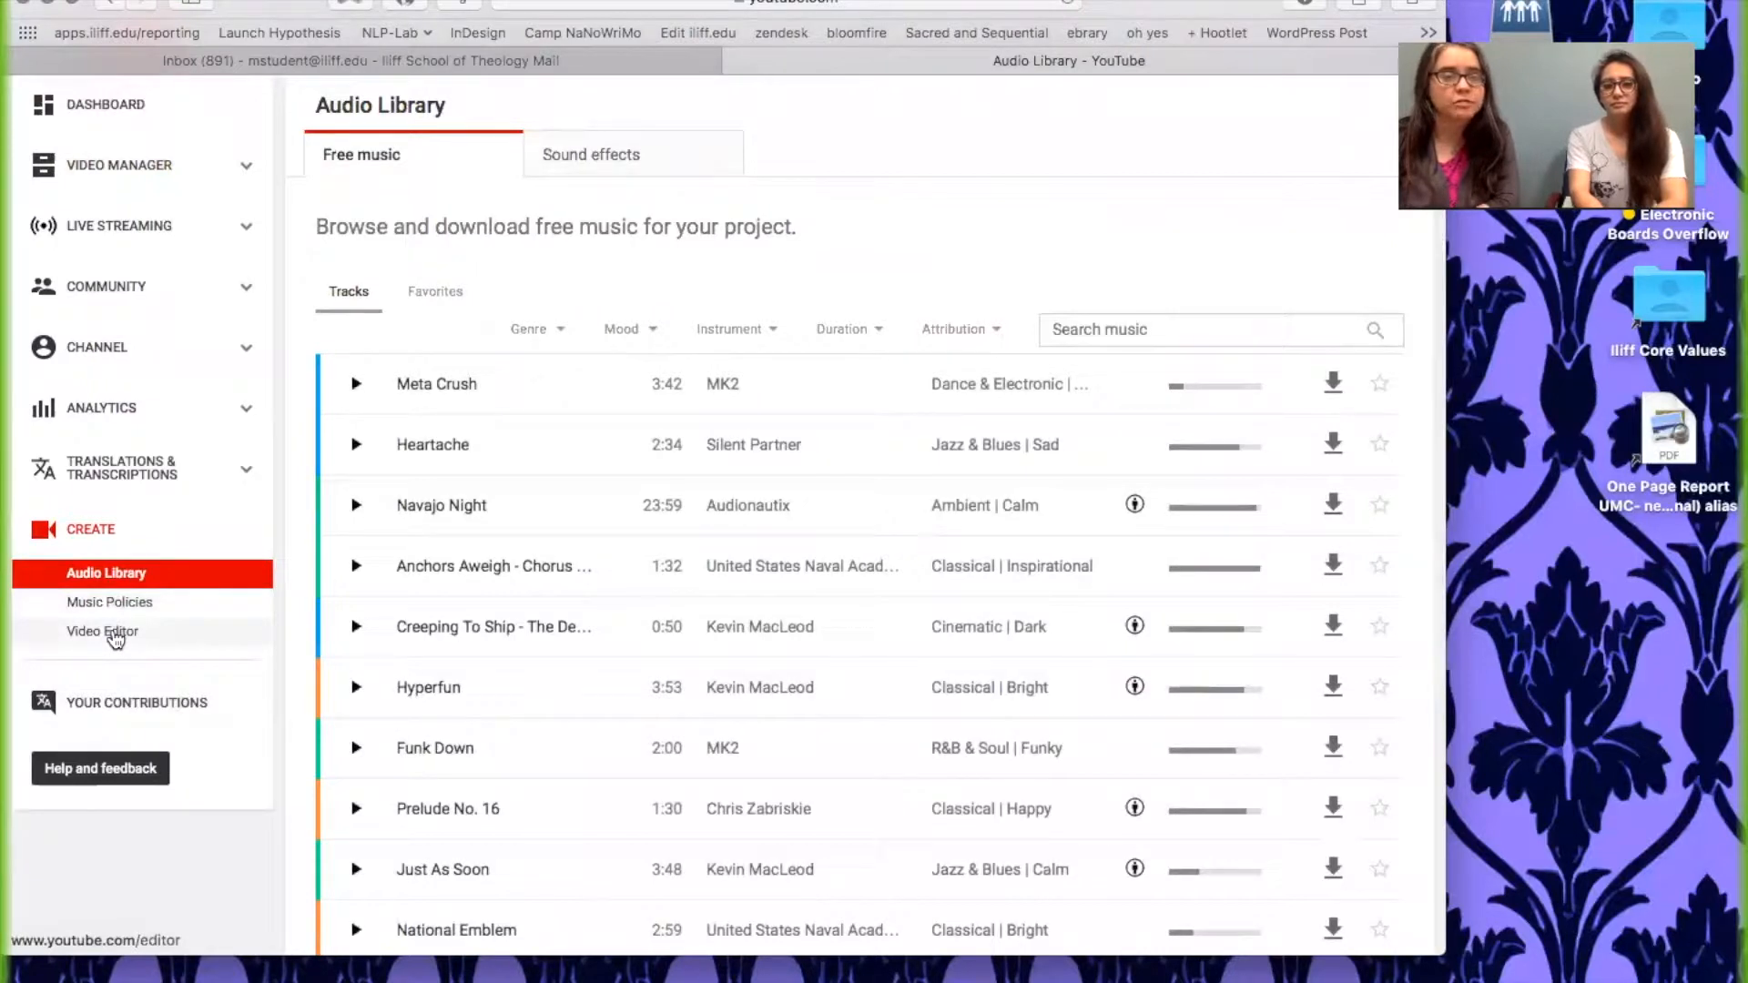
pyautogui.click(112, 632)
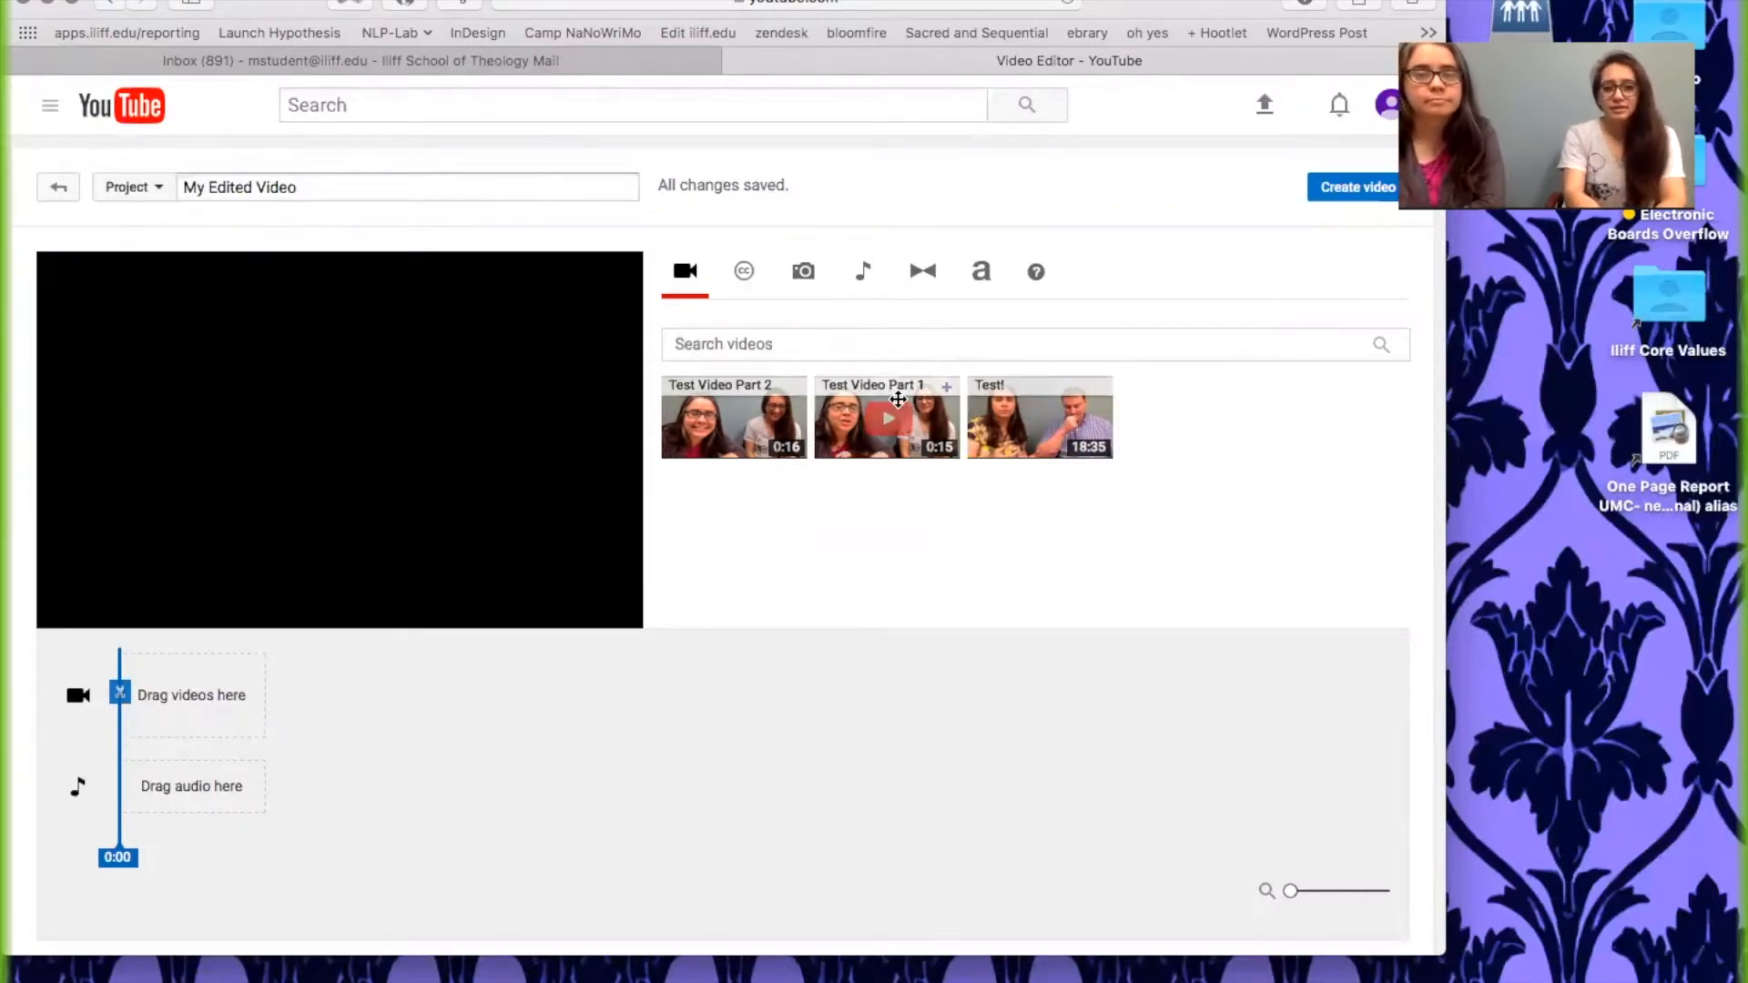
# - Add Test Video Part 1 to the video track of My Edited Video and trim a little off its start and end
pyautogui.moveTo(874, 414); pyautogui.dragTo(197, 703)
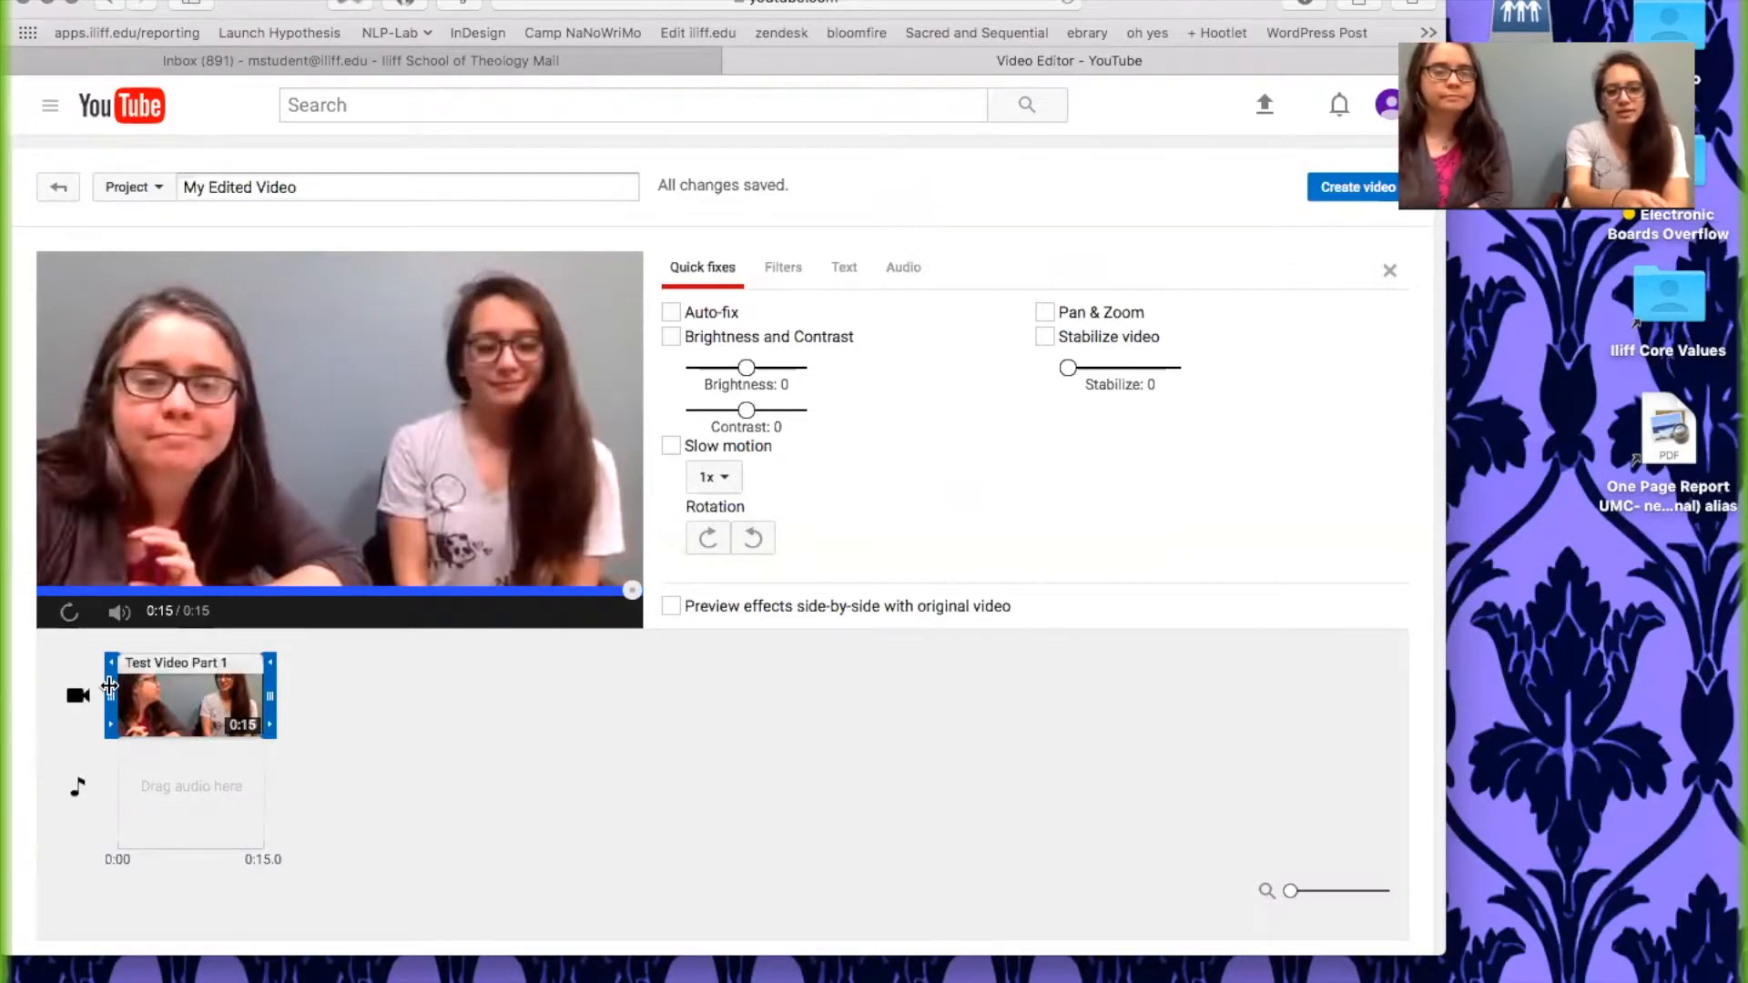
pyautogui.moveTo(107, 694); pyautogui.dragTo(120, 704)
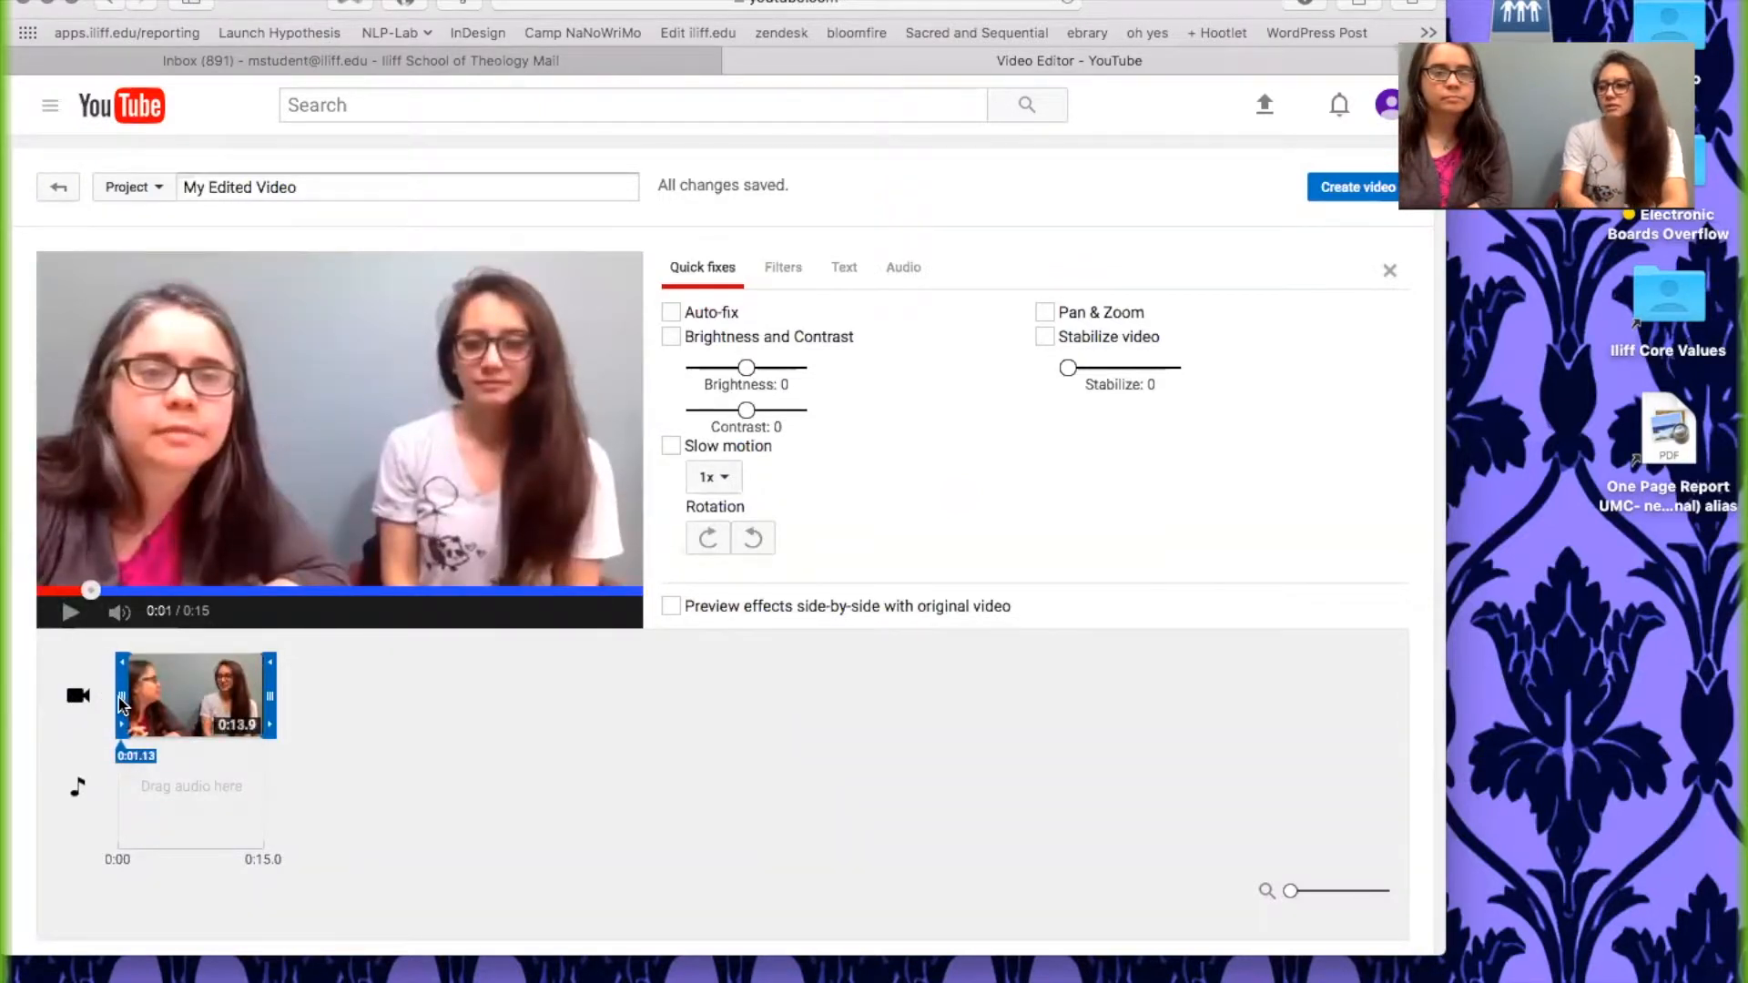
pyautogui.moveTo(118, 697); pyautogui.dragTo(128, 703)
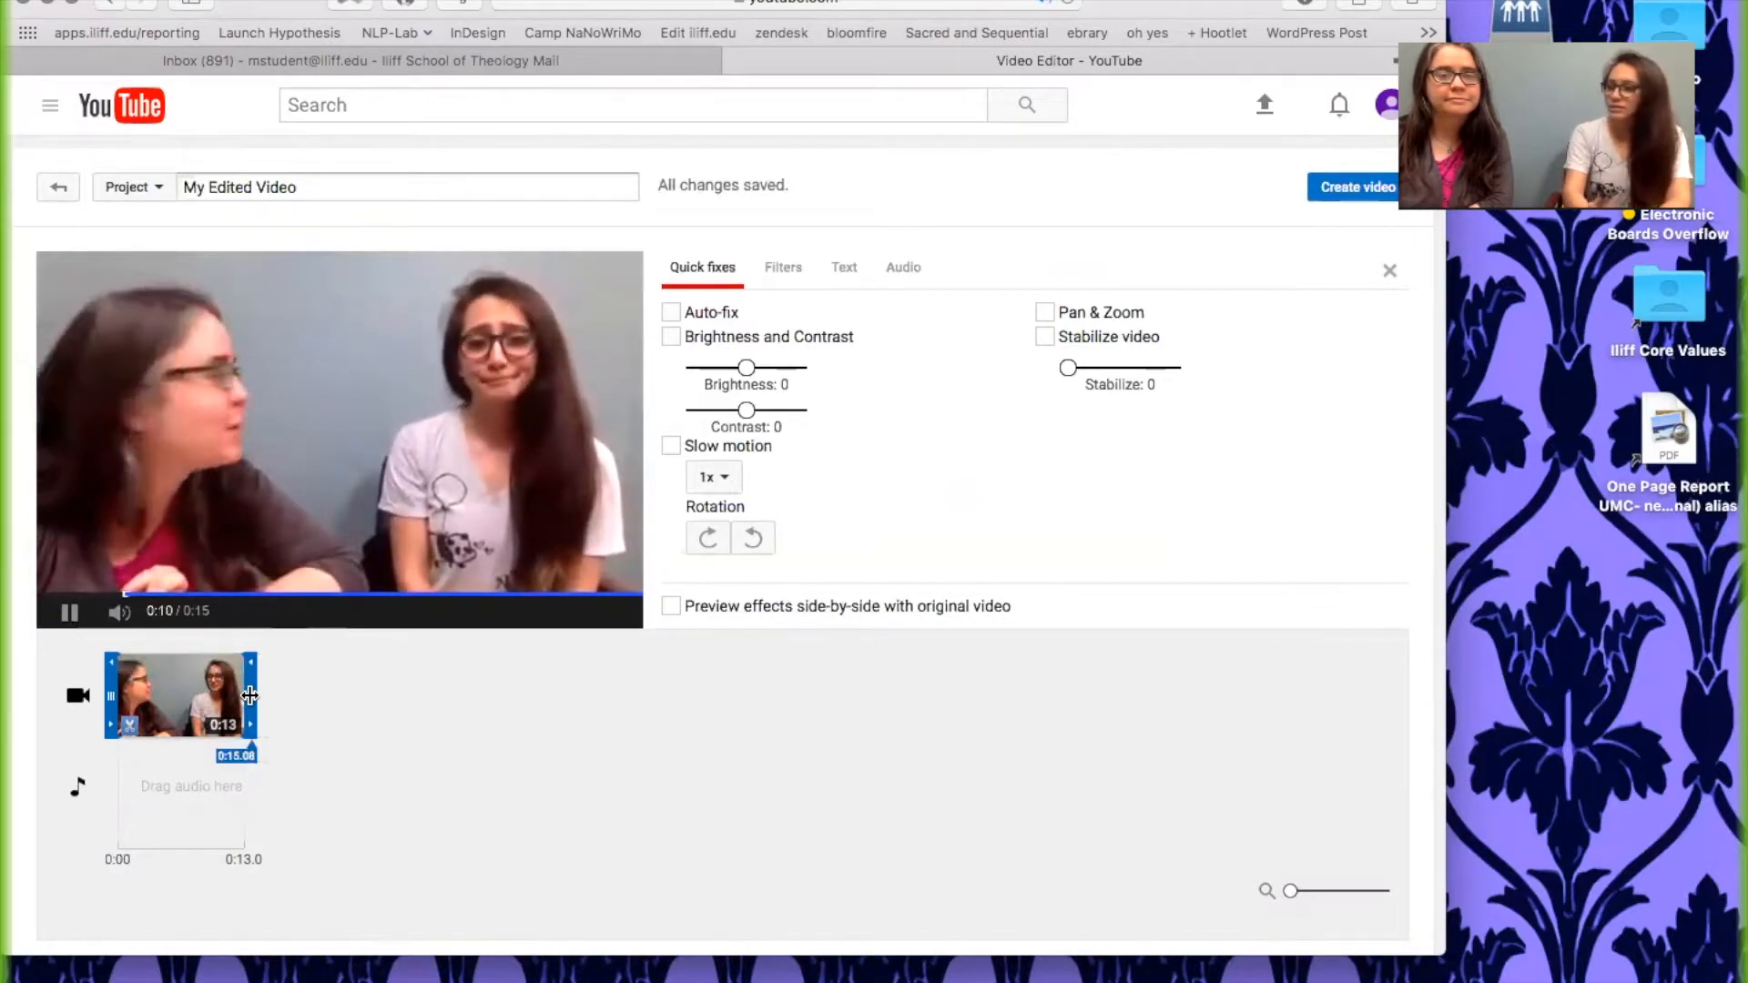
pyautogui.moveTo(249, 696); pyautogui.dragTo(235, 703)
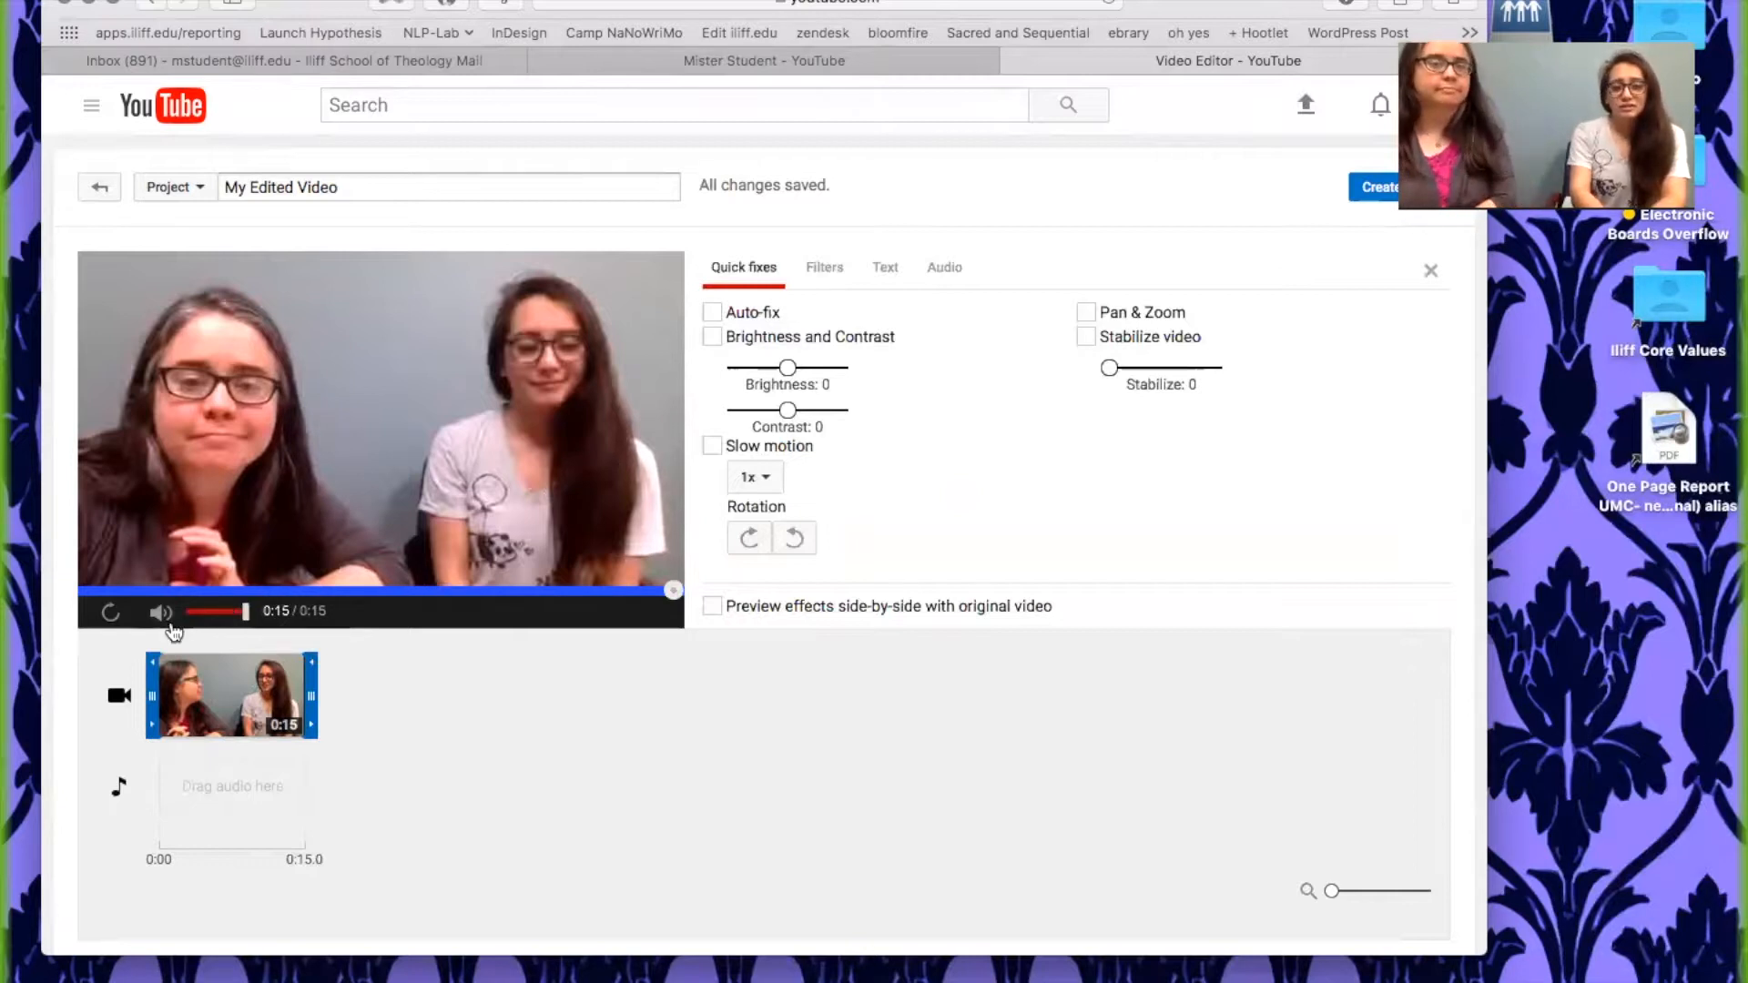
# - Trim the start of the Test Video Part 1 clip to leave about 14.1 seconds and split it at about 0:07.8
pyautogui.moveTo(216, 729)
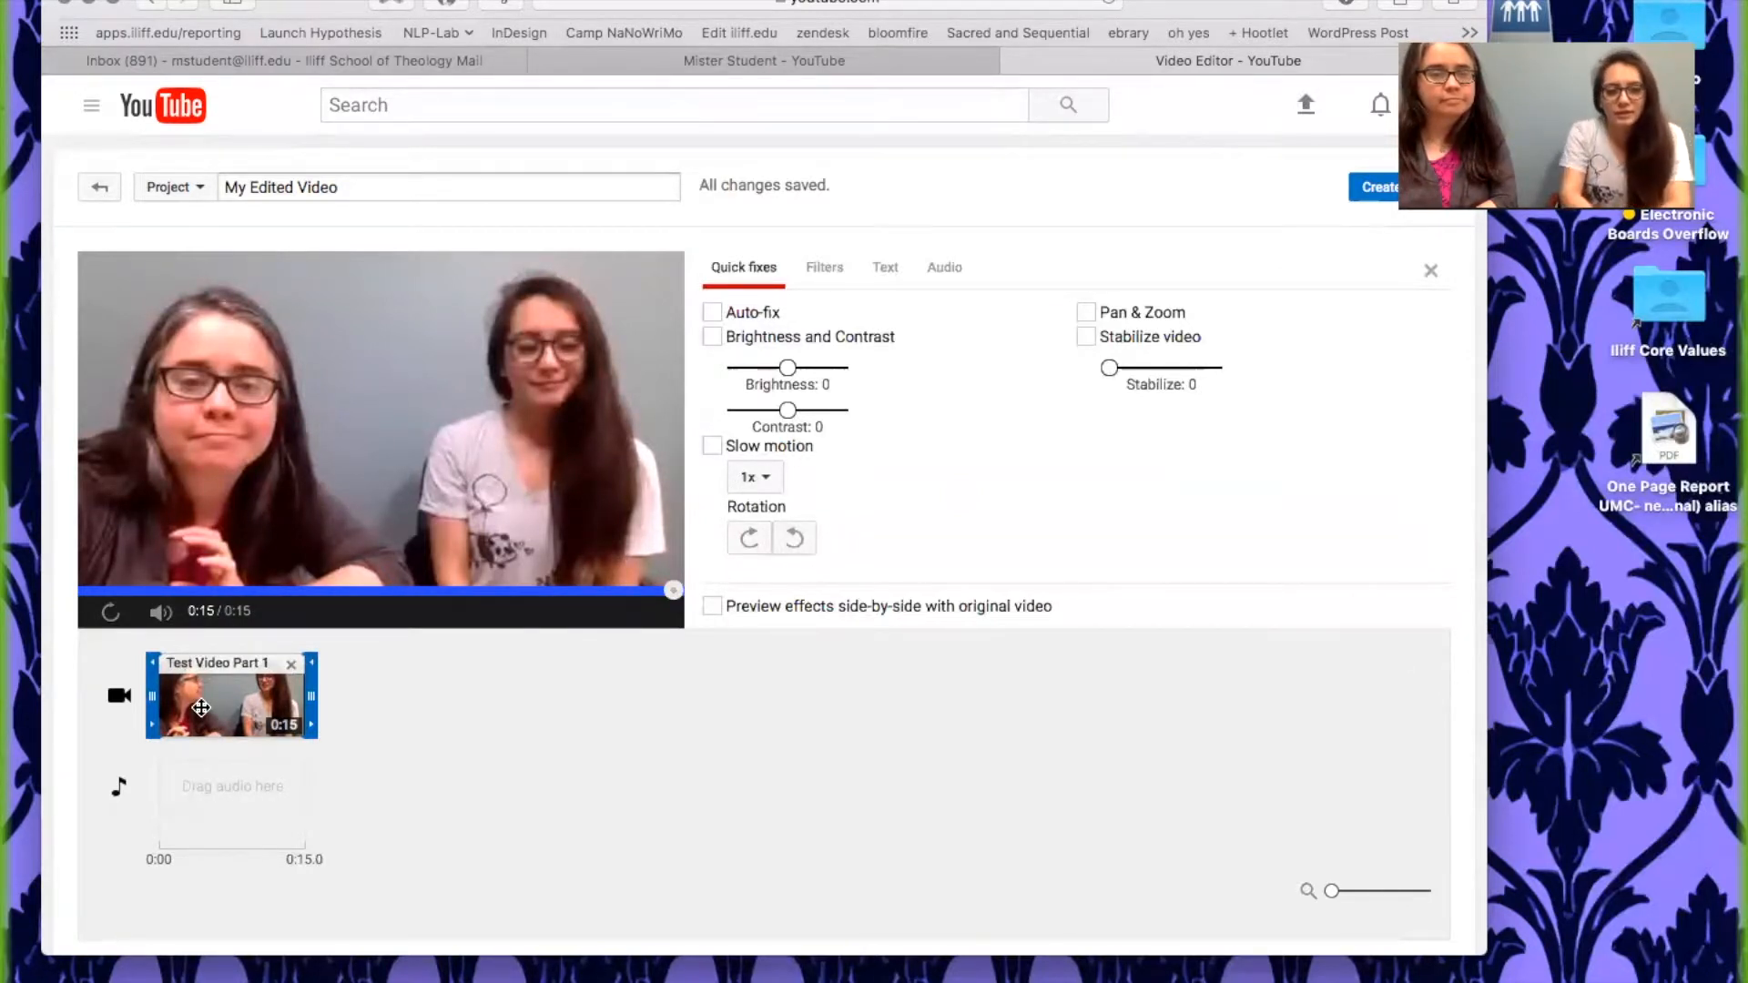
pyautogui.moveTo(149, 733); pyautogui.dragTo(157, 726)
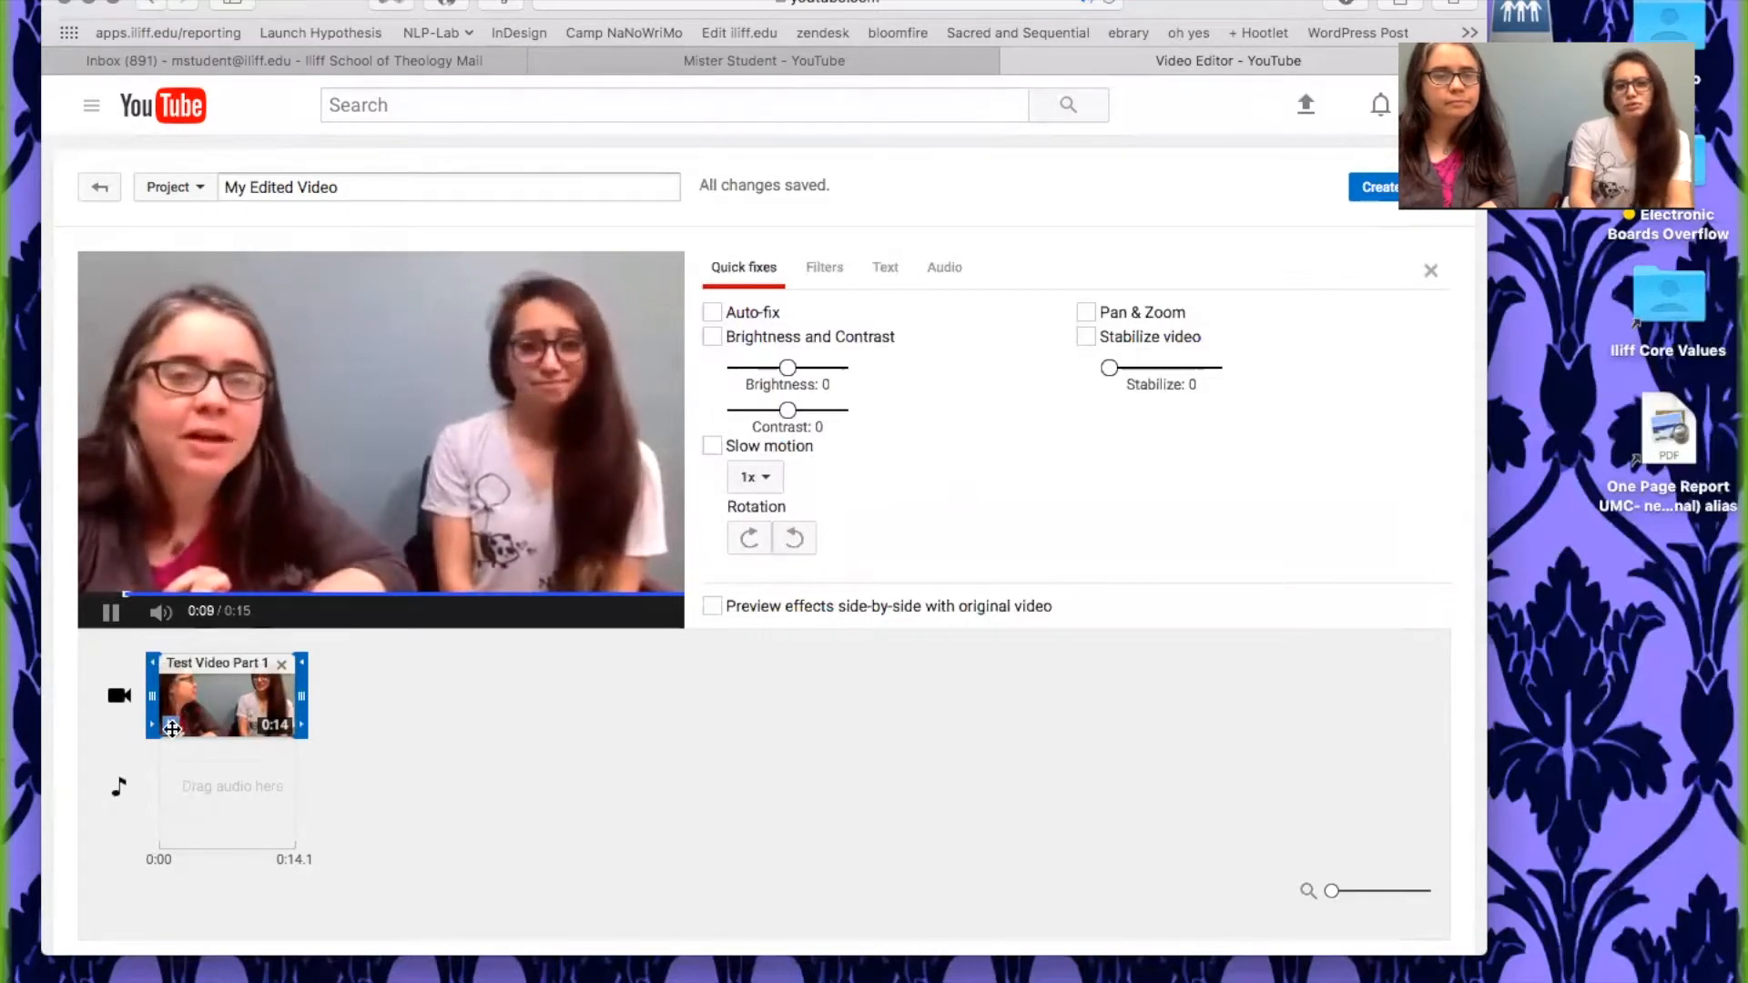
pyautogui.moveTo(172, 728); pyautogui.dragTo(212, 727)
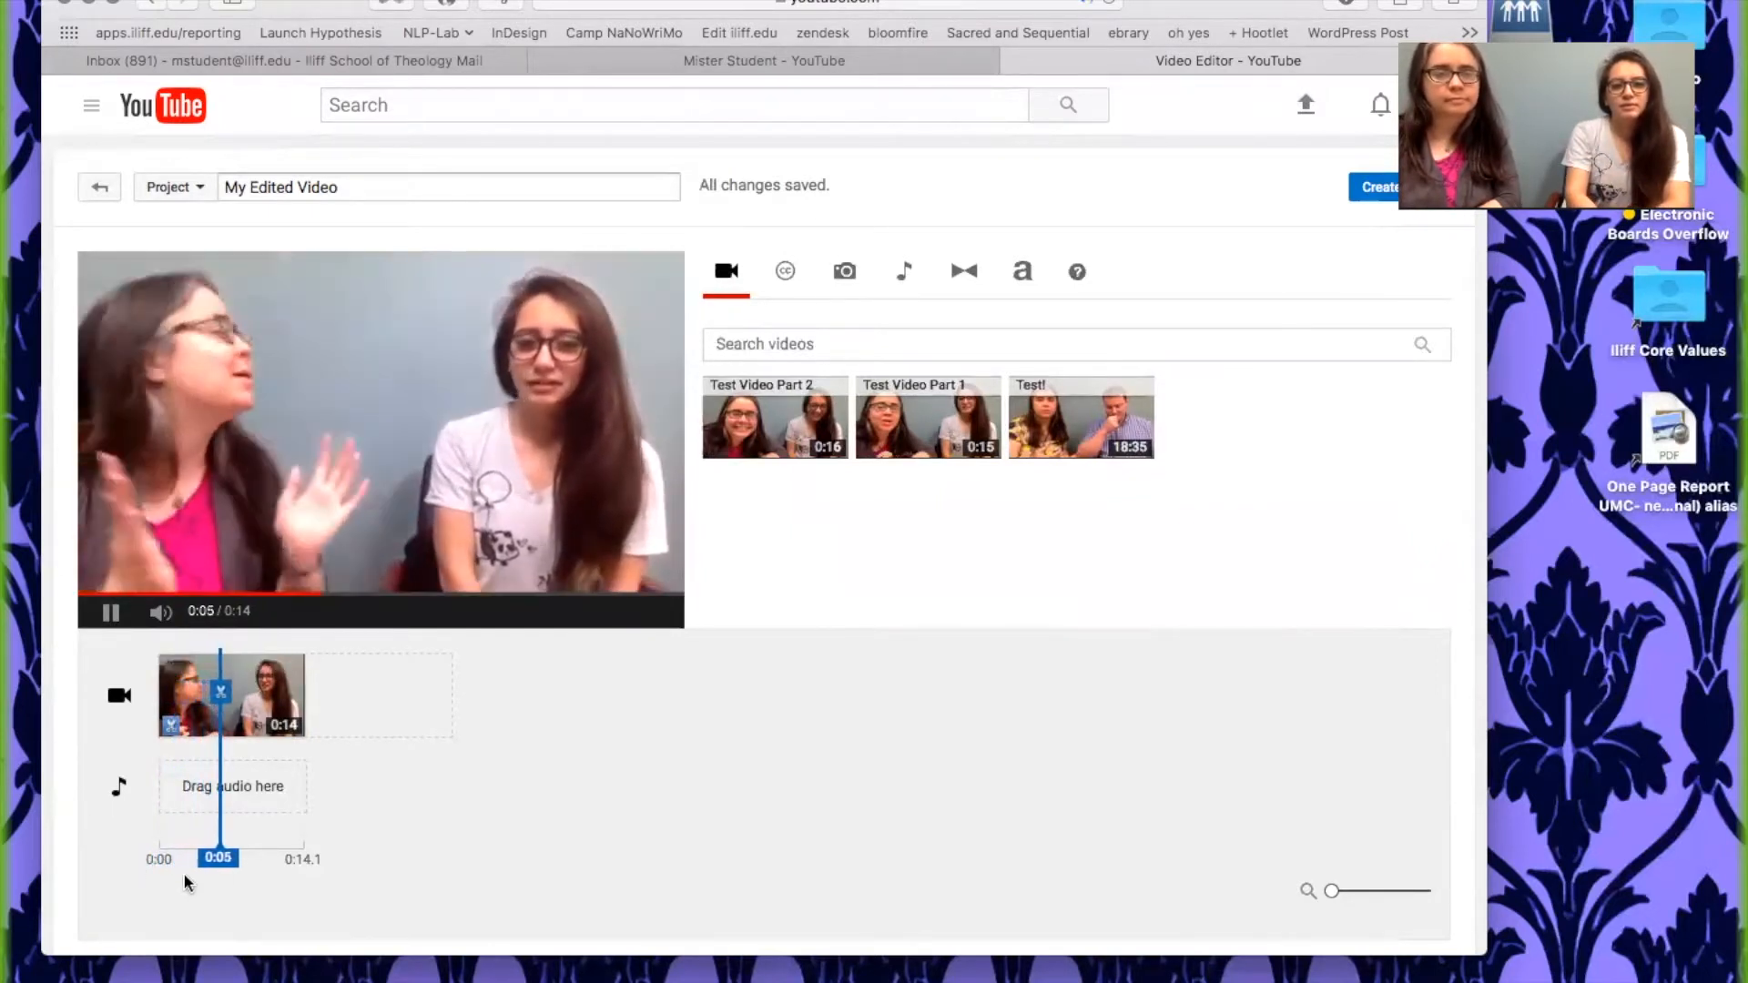
pyautogui.click(235, 692)
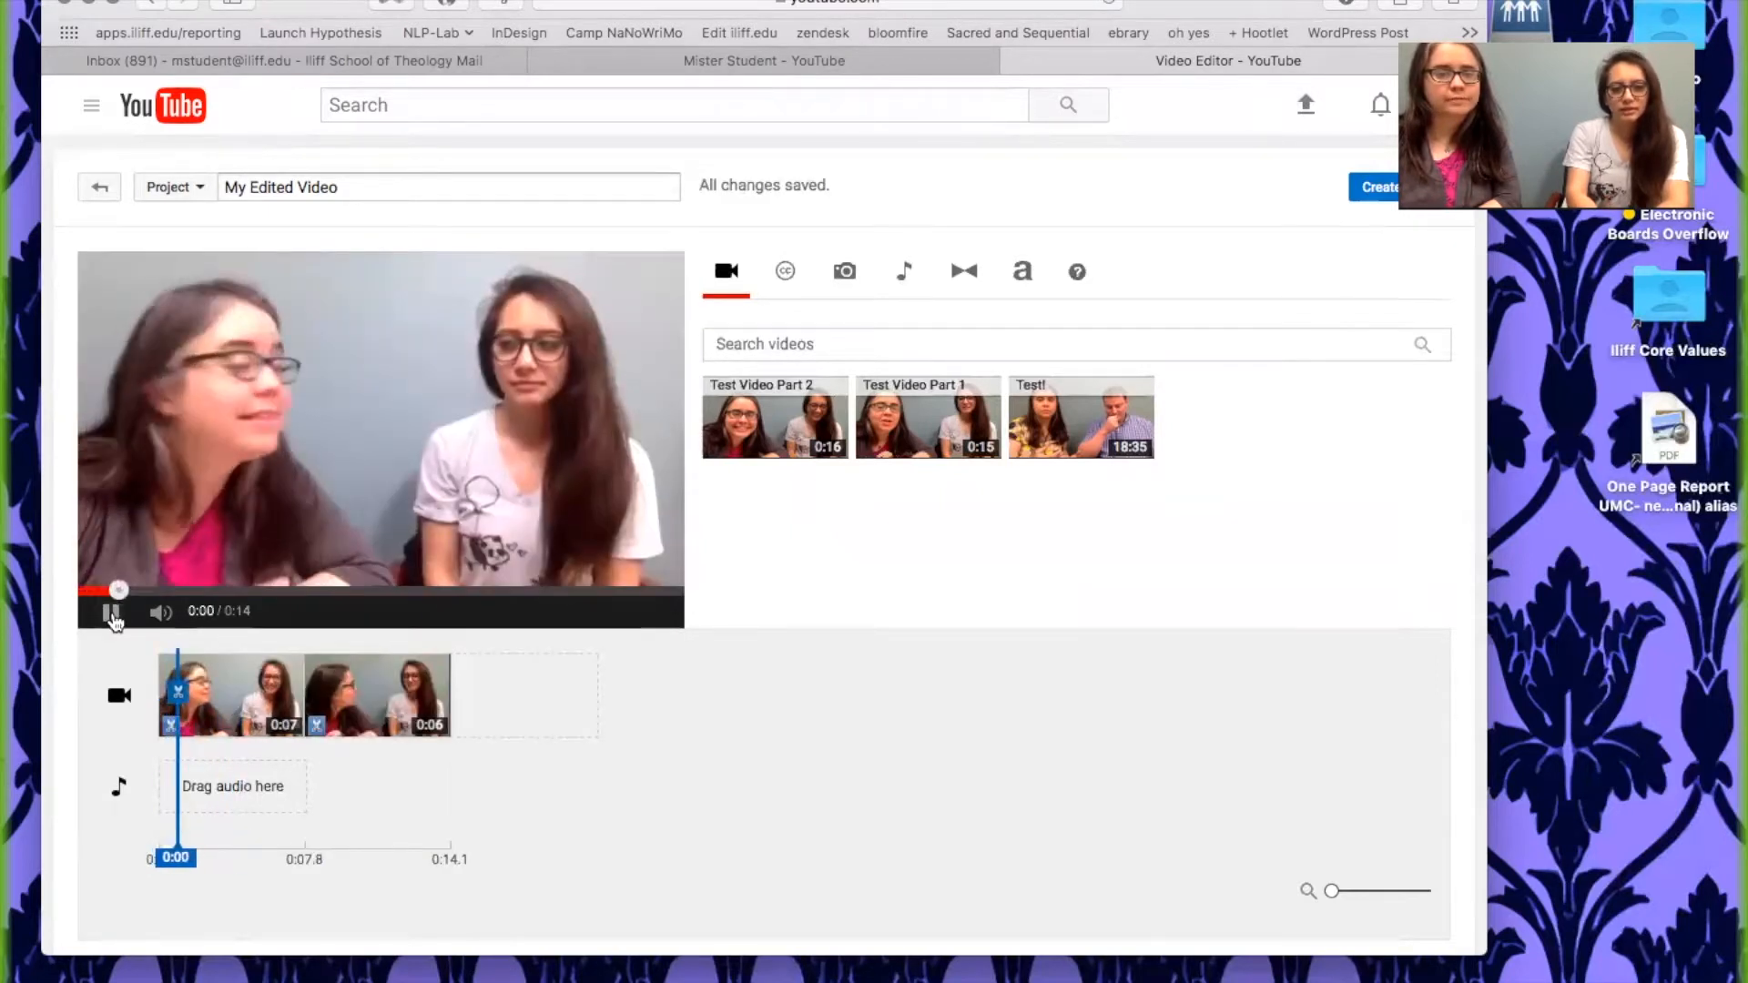
# - Split the first segment at about 0:04.1 and delete the resulting middle segment
pyautogui.moveTo(179, 872); pyautogui.dragTo(237, 867)
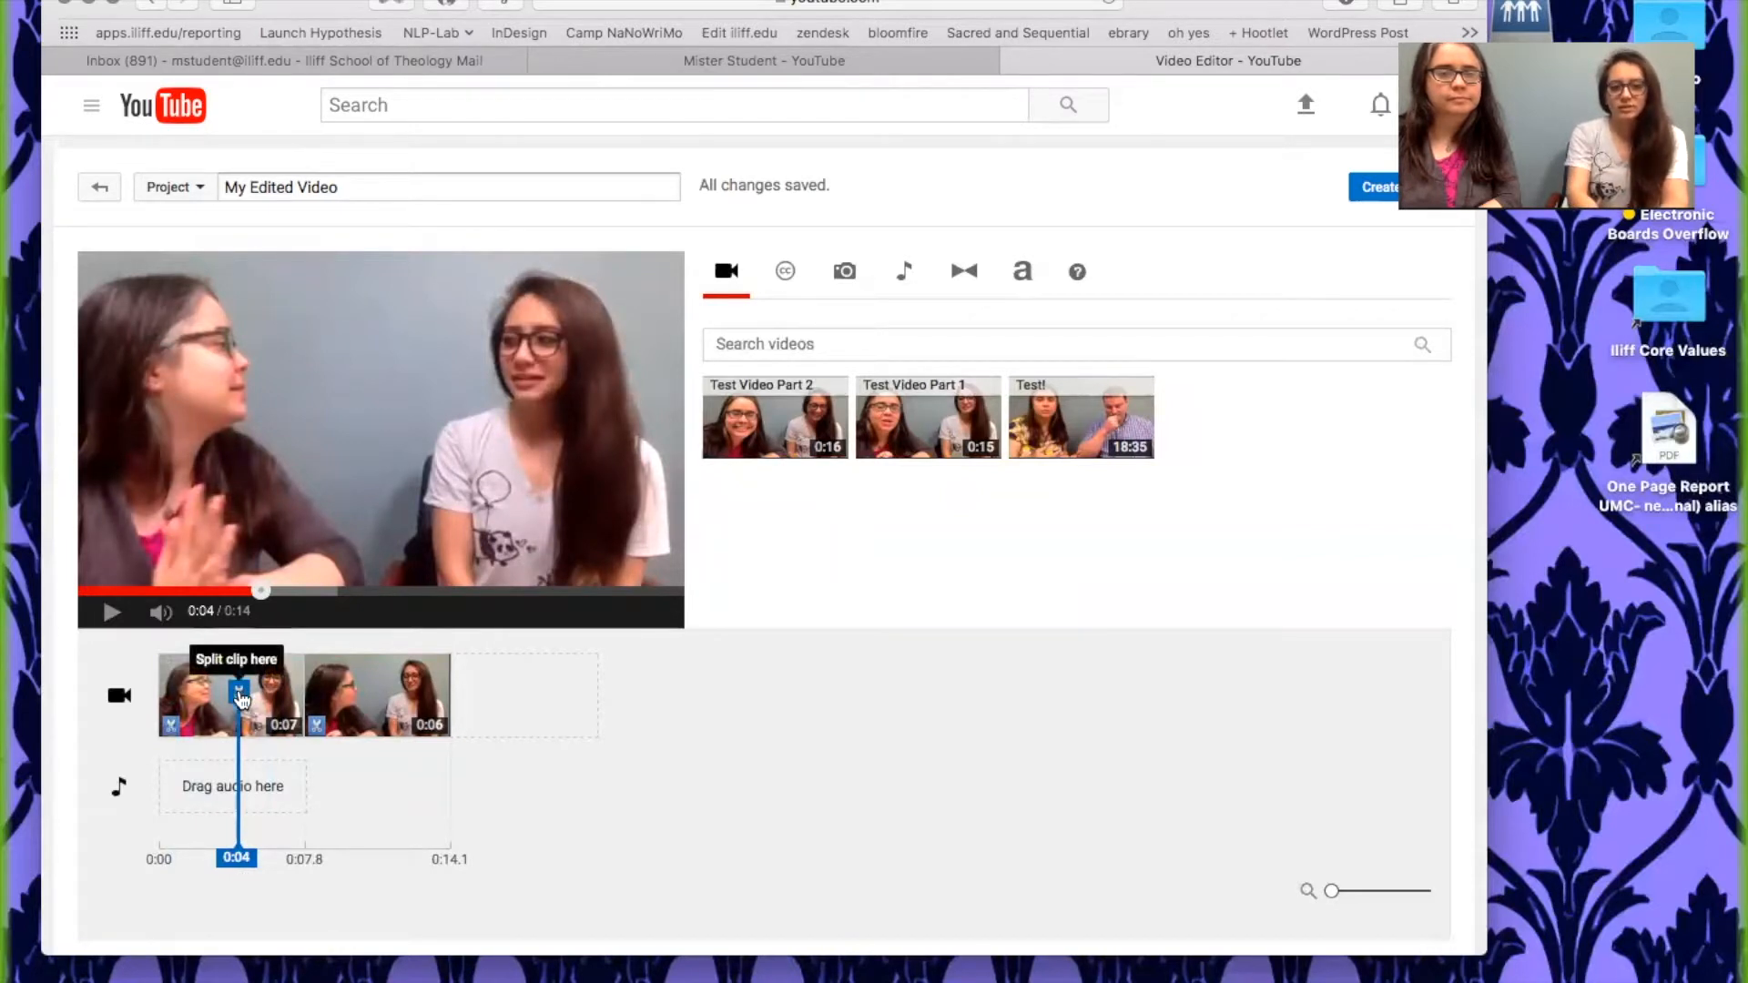
pyautogui.click(239, 694)
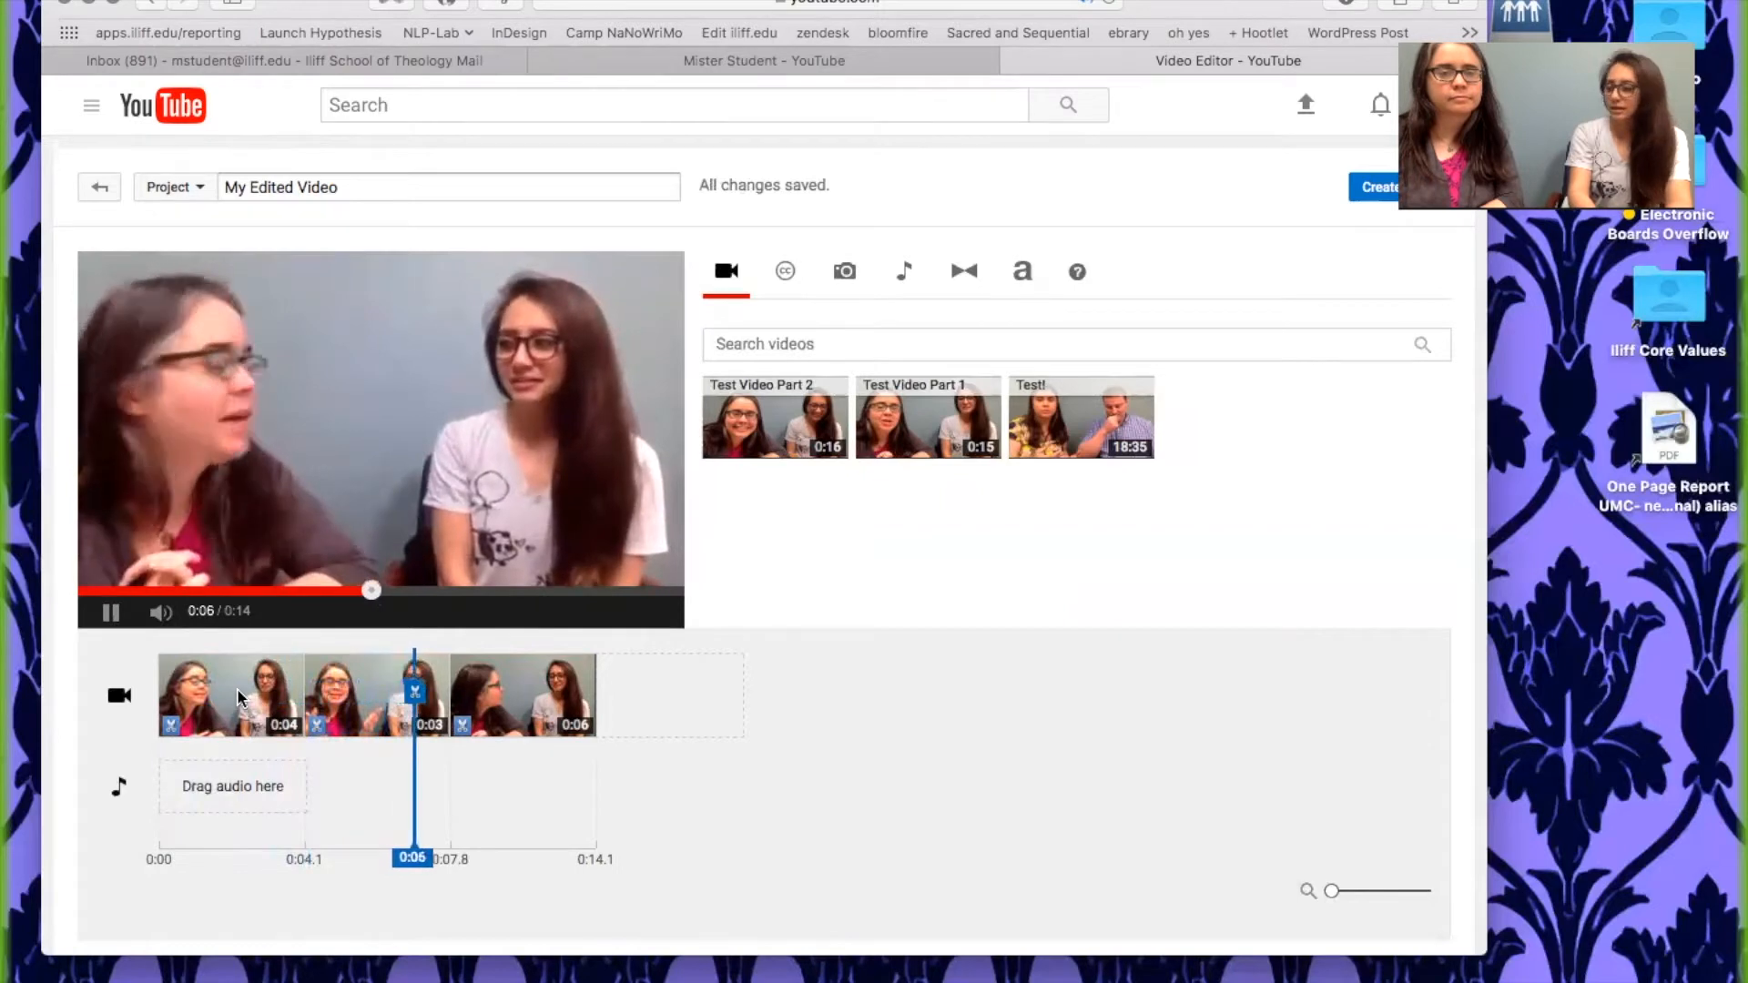
pyautogui.click(376, 681)
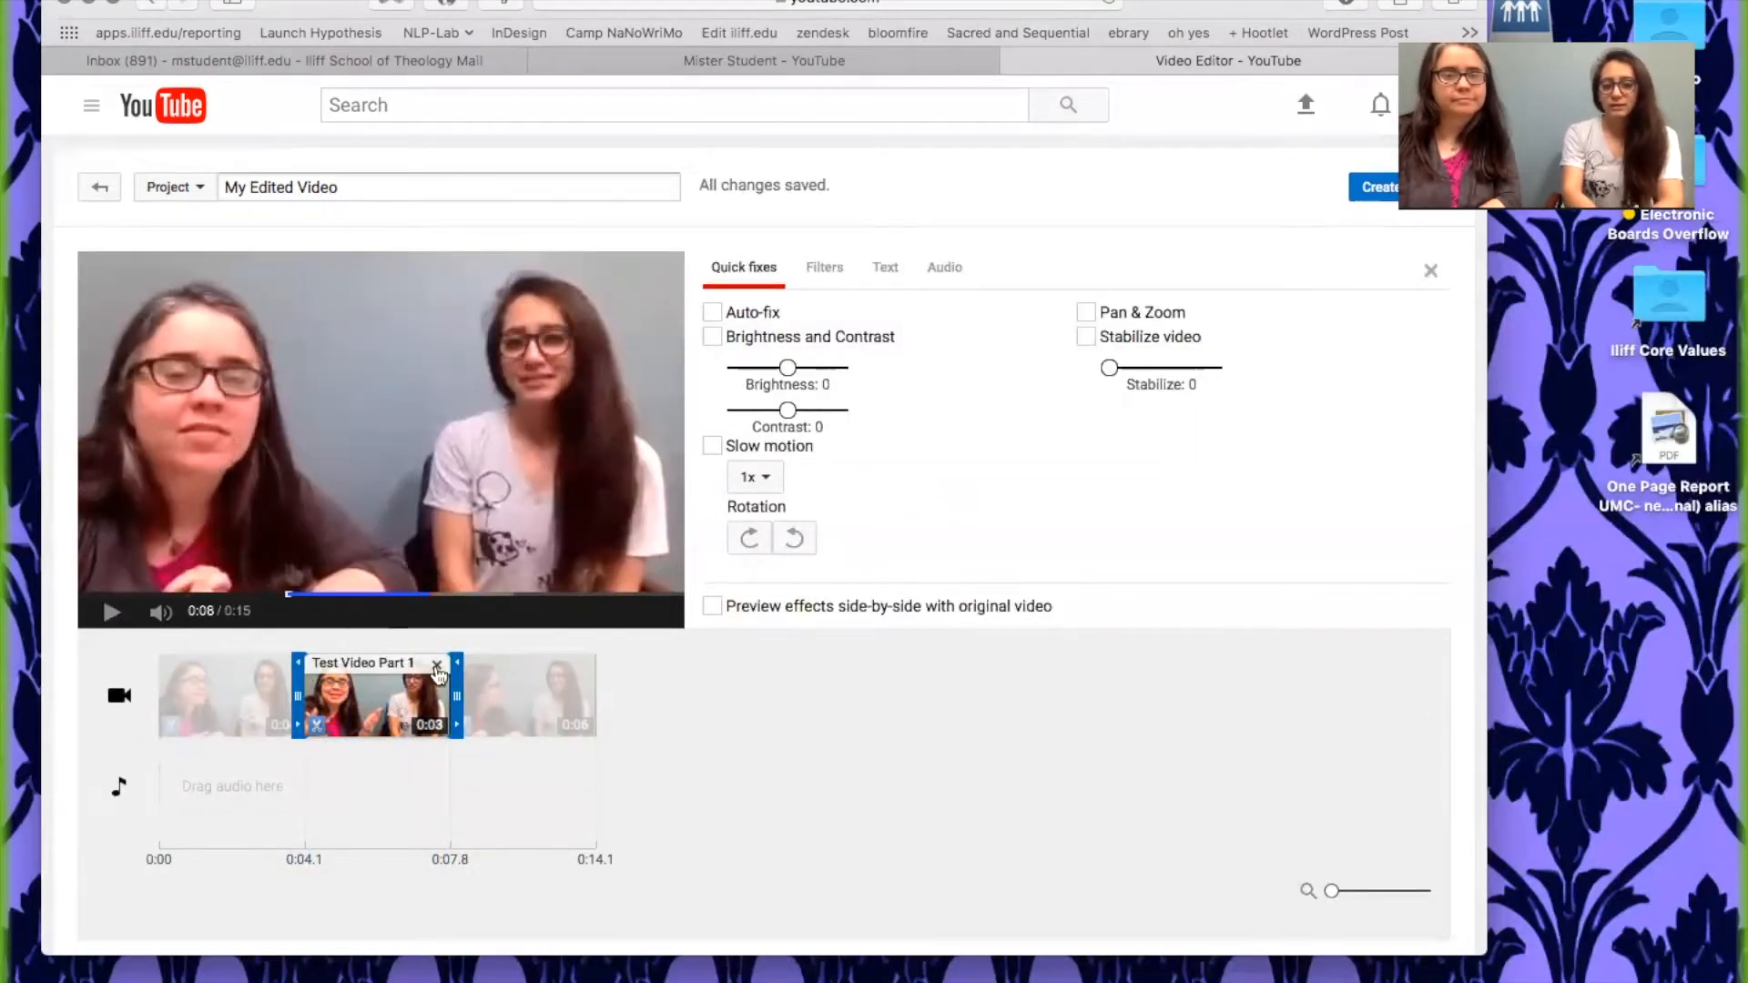
pyautogui.click(437, 666)
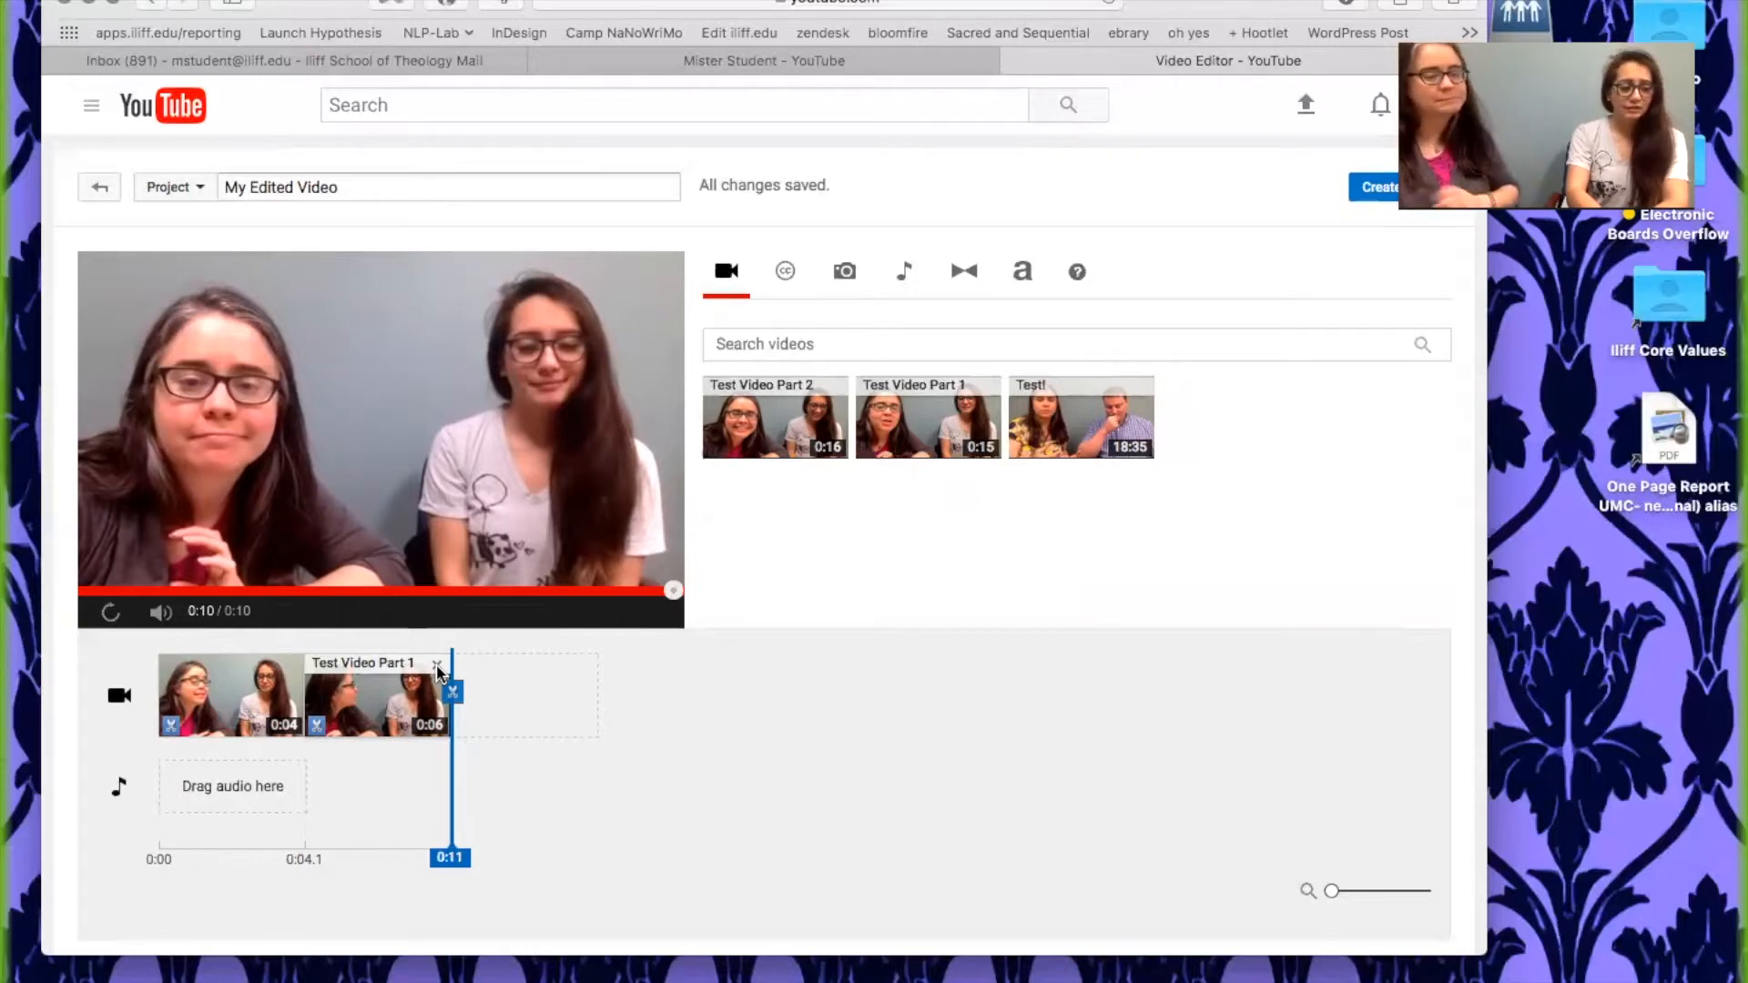
# - Enable Brightness and Contrast on the first segment, try dark and bright extremes, and set brightness to -2 and contrast to 0
pyautogui.click(395, 695)
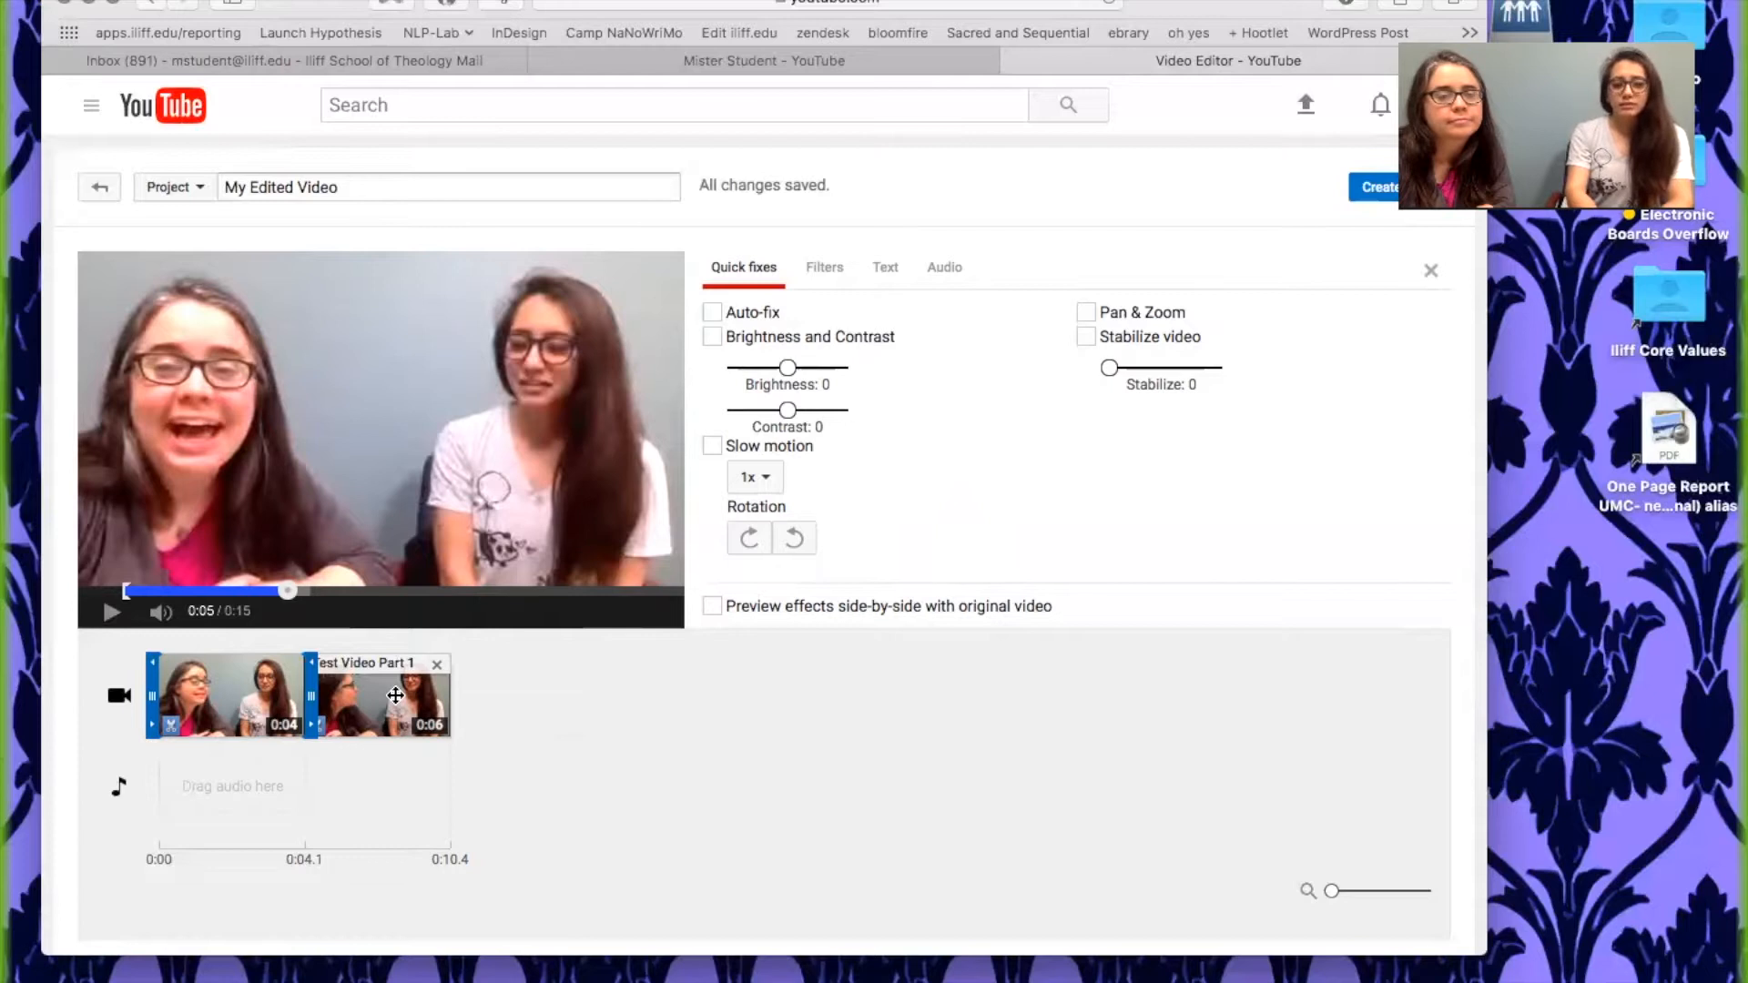
pyautogui.moveTo(395, 695); pyautogui.dragTo(314, 682)
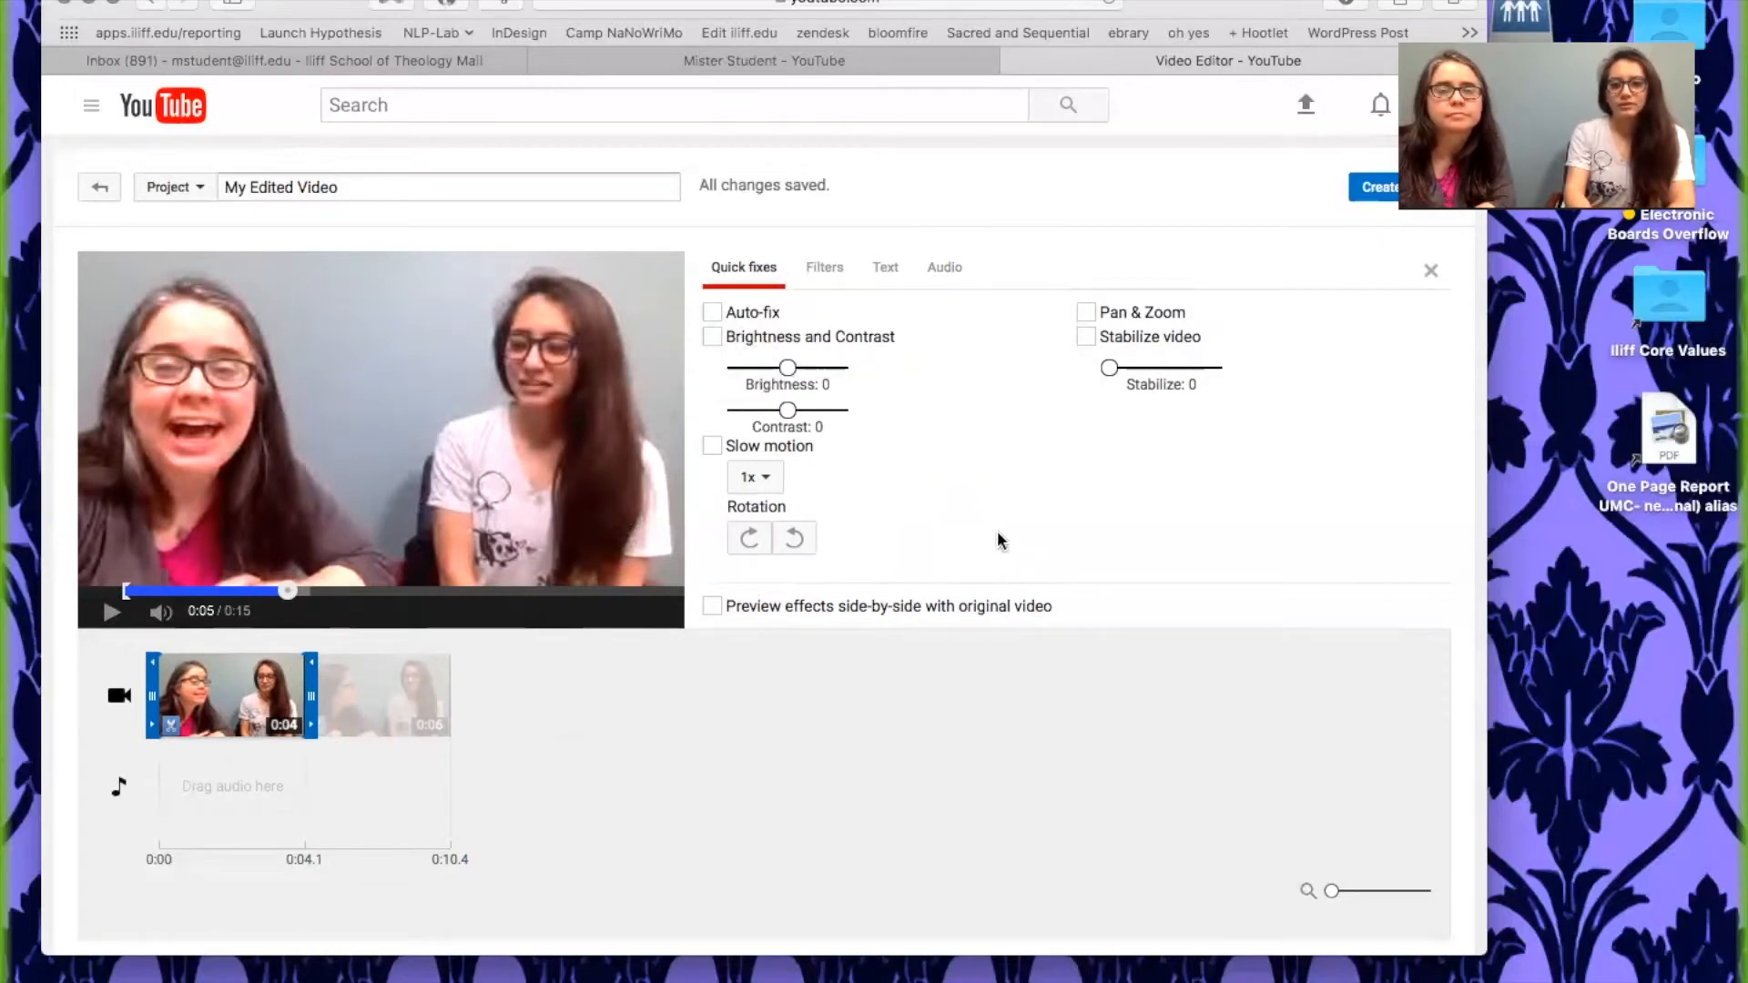
pyautogui.click(712, 337)
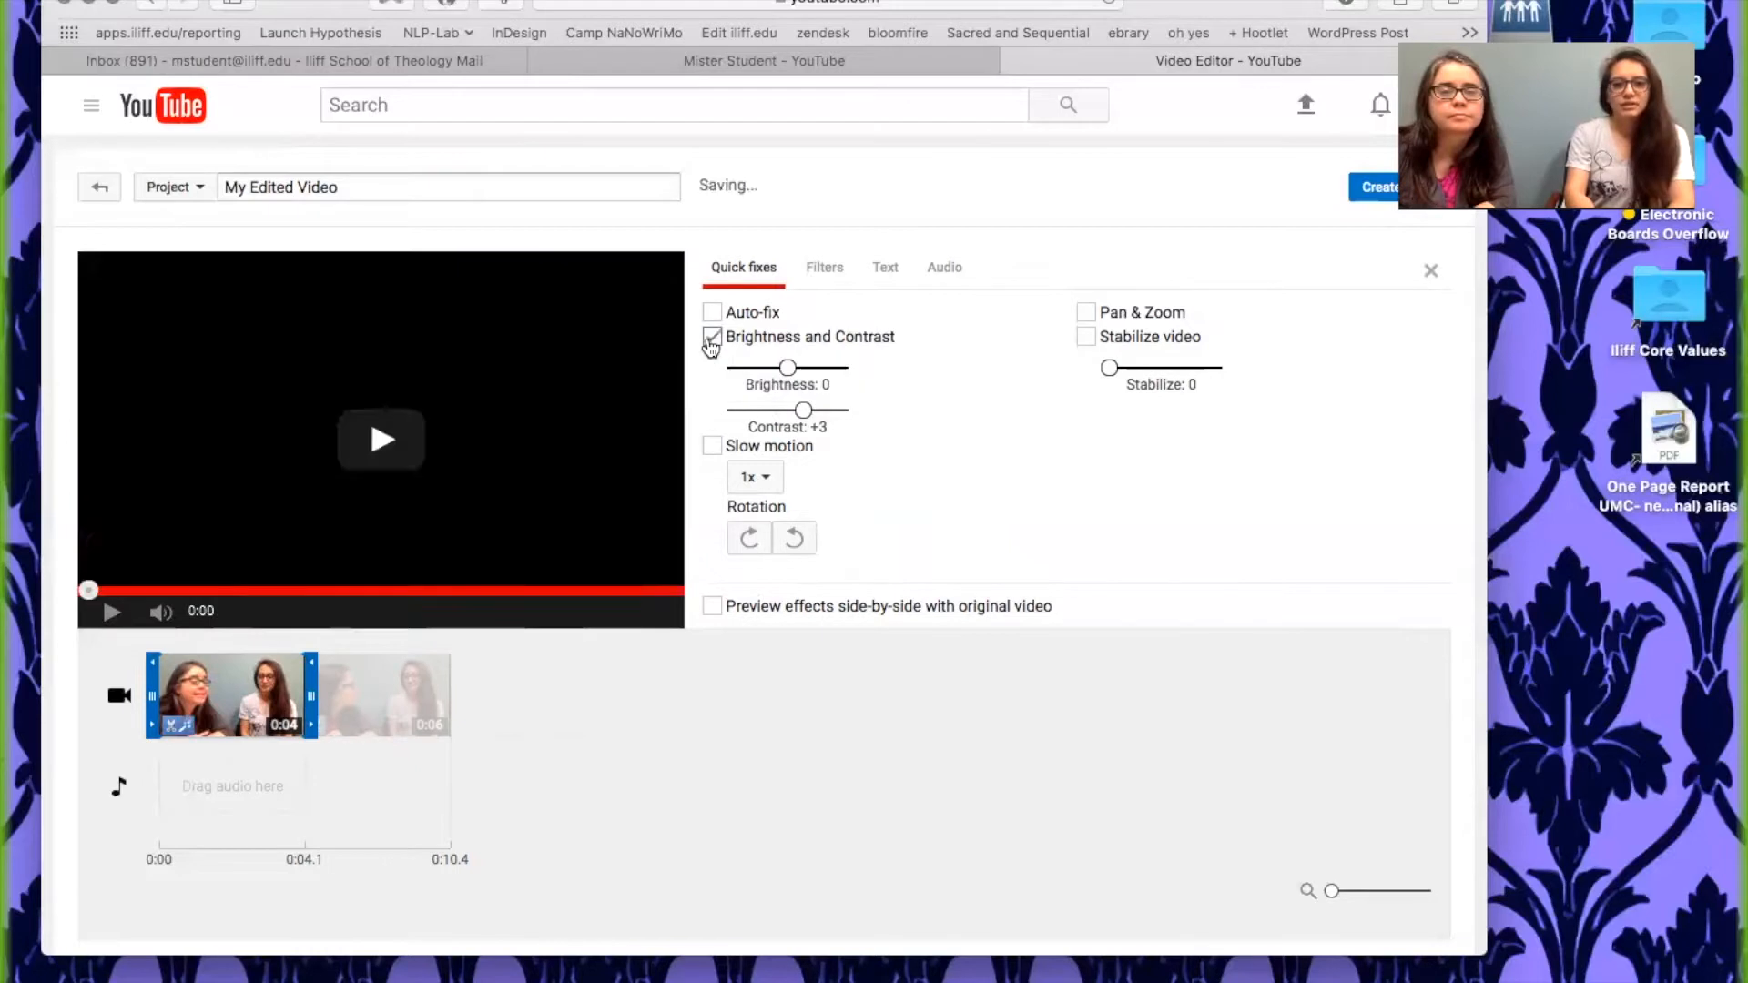
pyautogui.click(773, 368)
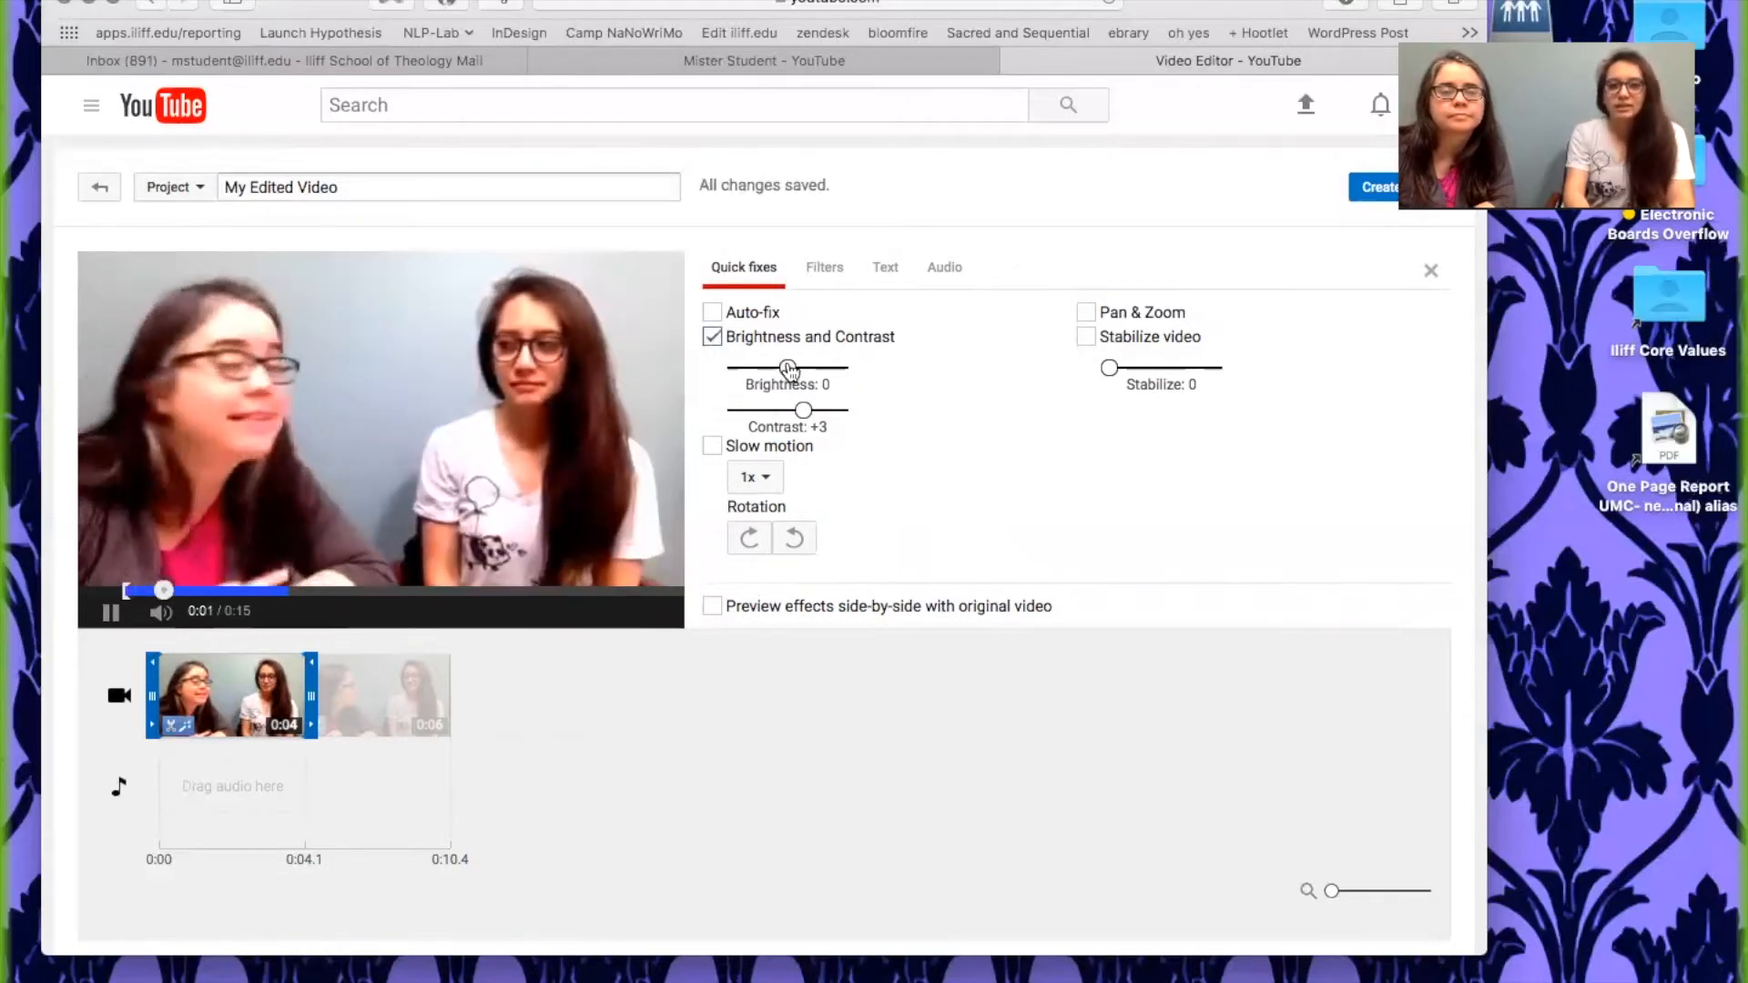
pyautogui.moveTo(773, 368); pyautogui.dragTo(734, 369)
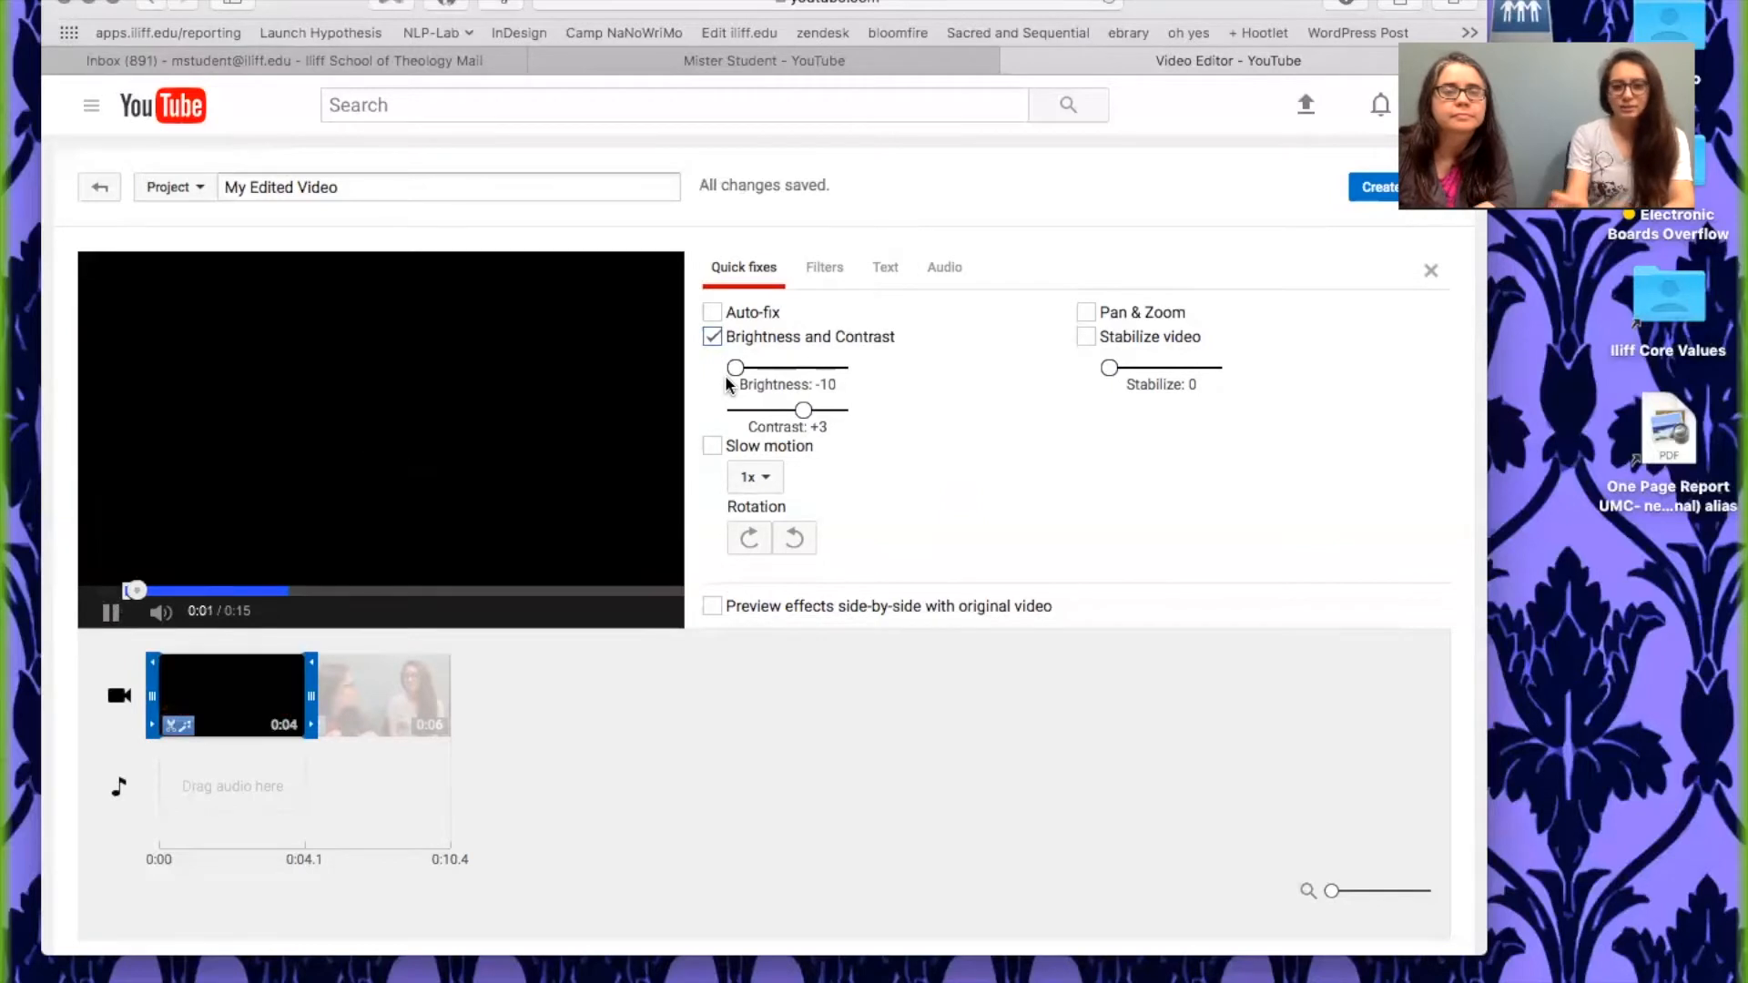
pyautogui.moveTo(734, 367); pyautogui.dragTo(751, 369)
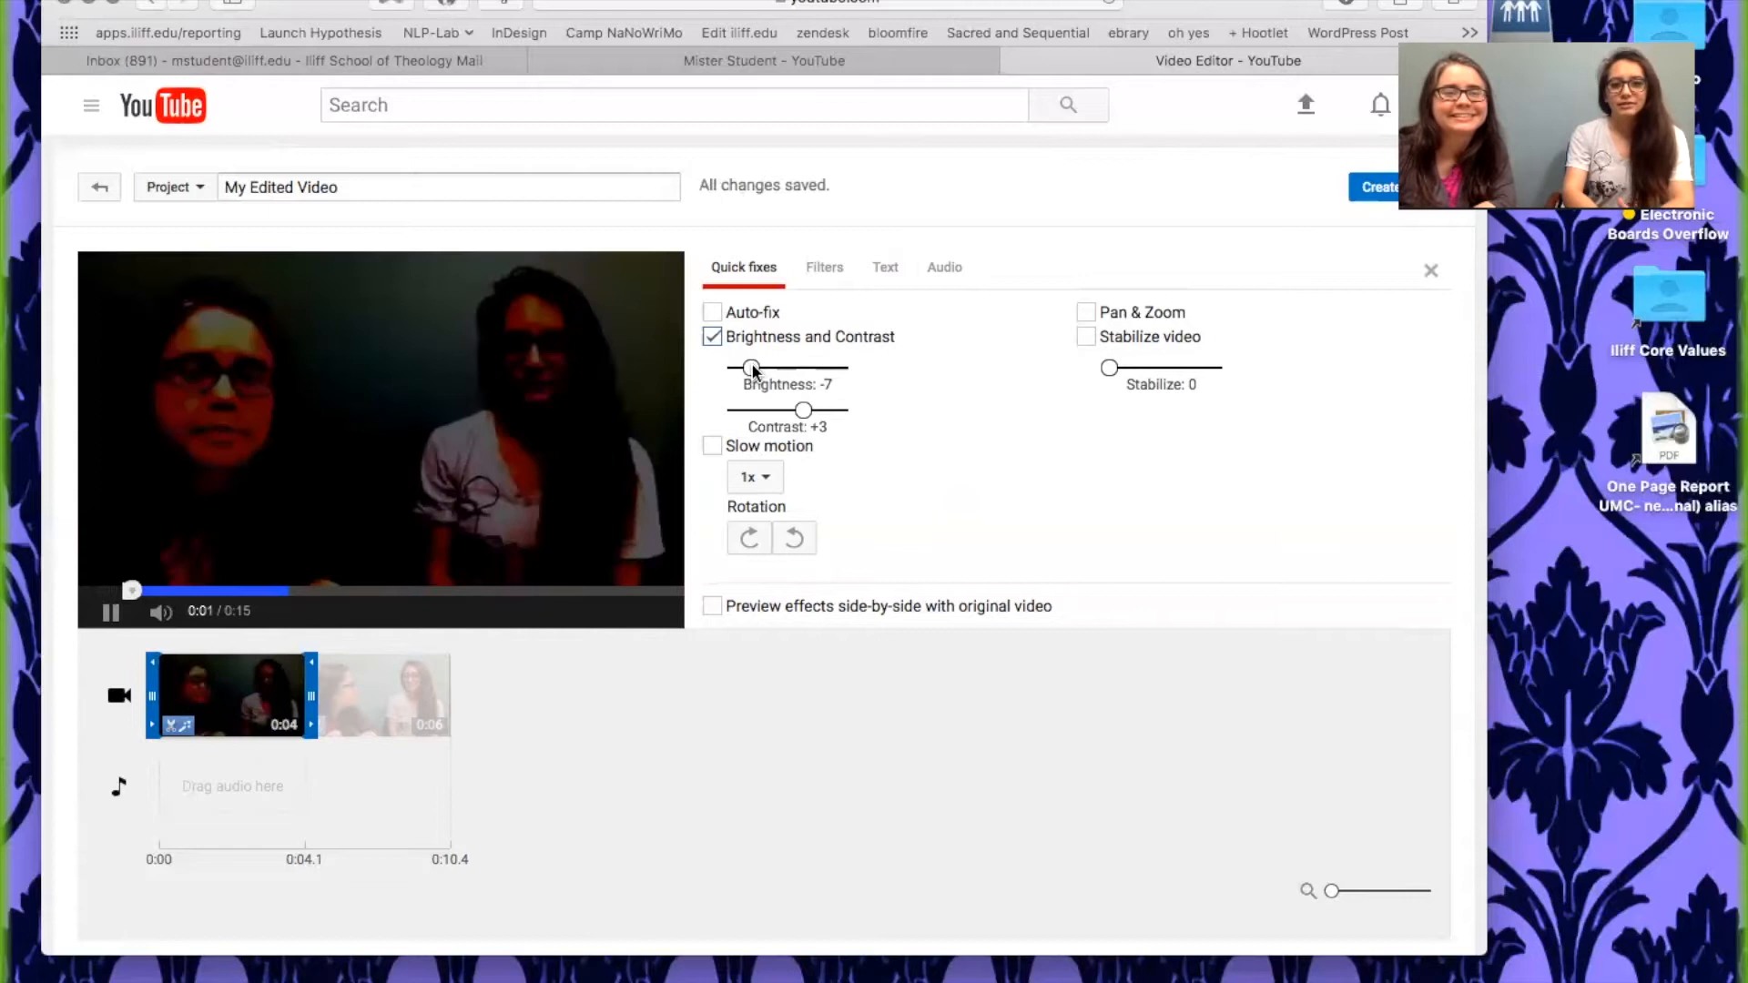
pyautogui.moveTo(751, 362); pyautogui.dragTo(835, 368)
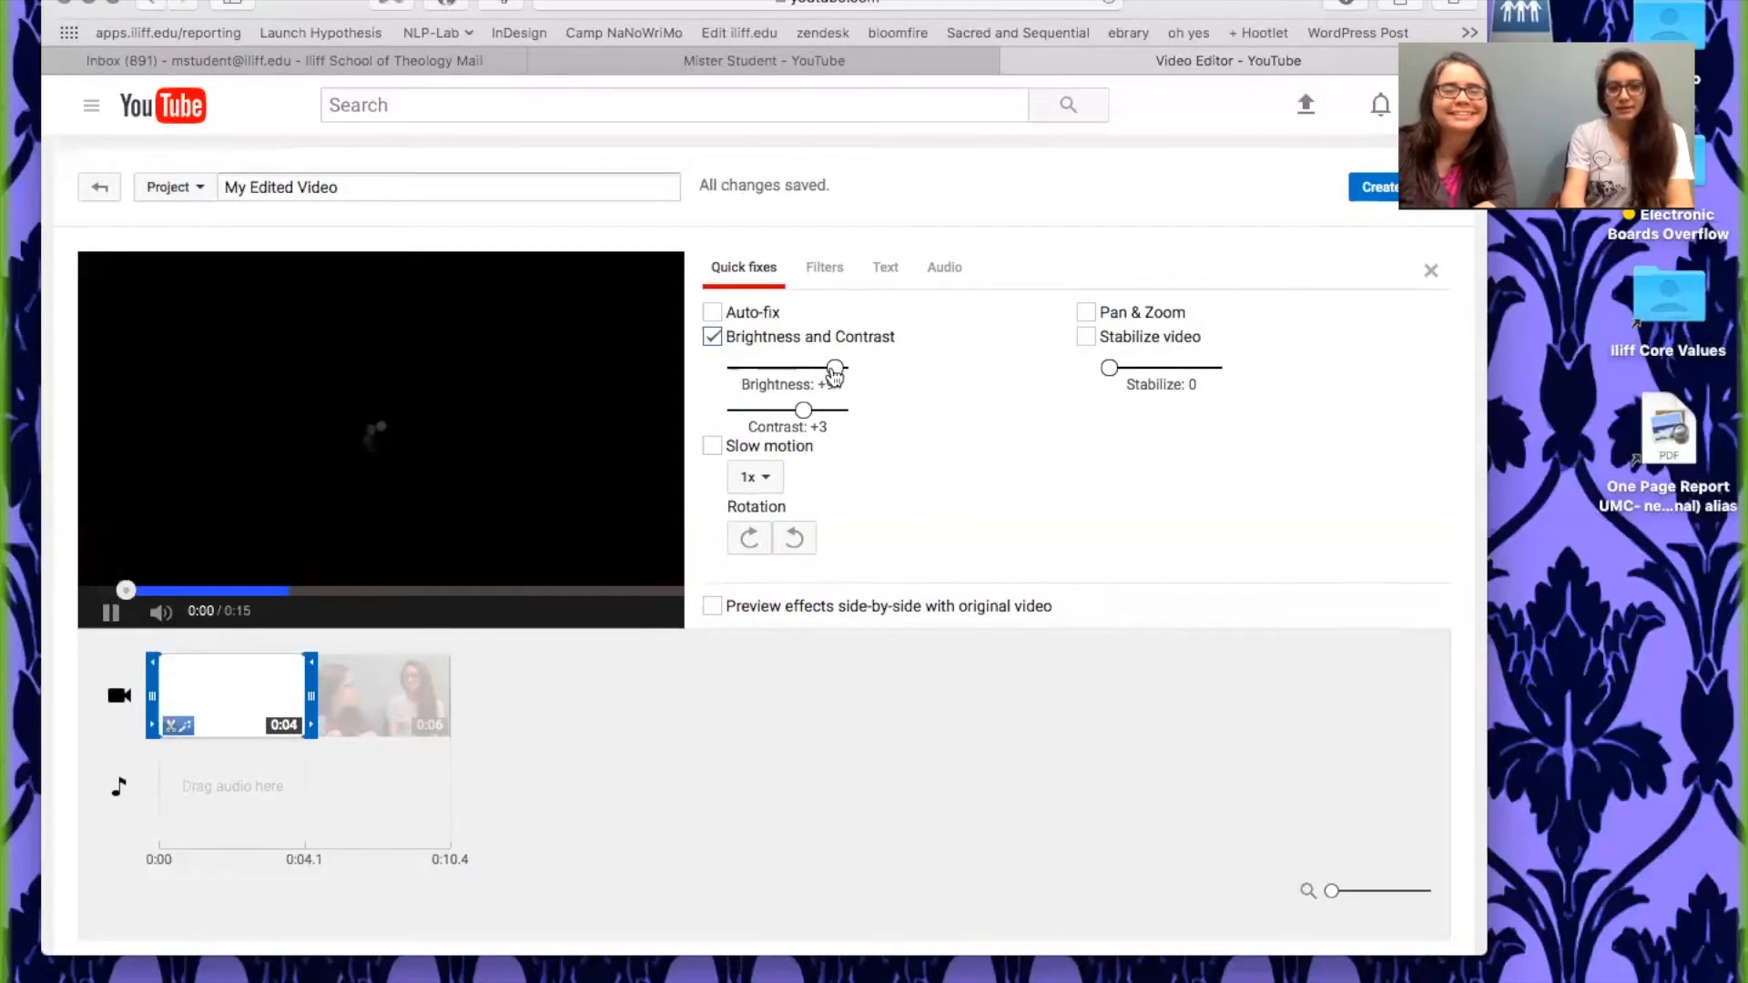
pyautogui.moveTo(834, 373); pyautogui.dragTo(783, 417)
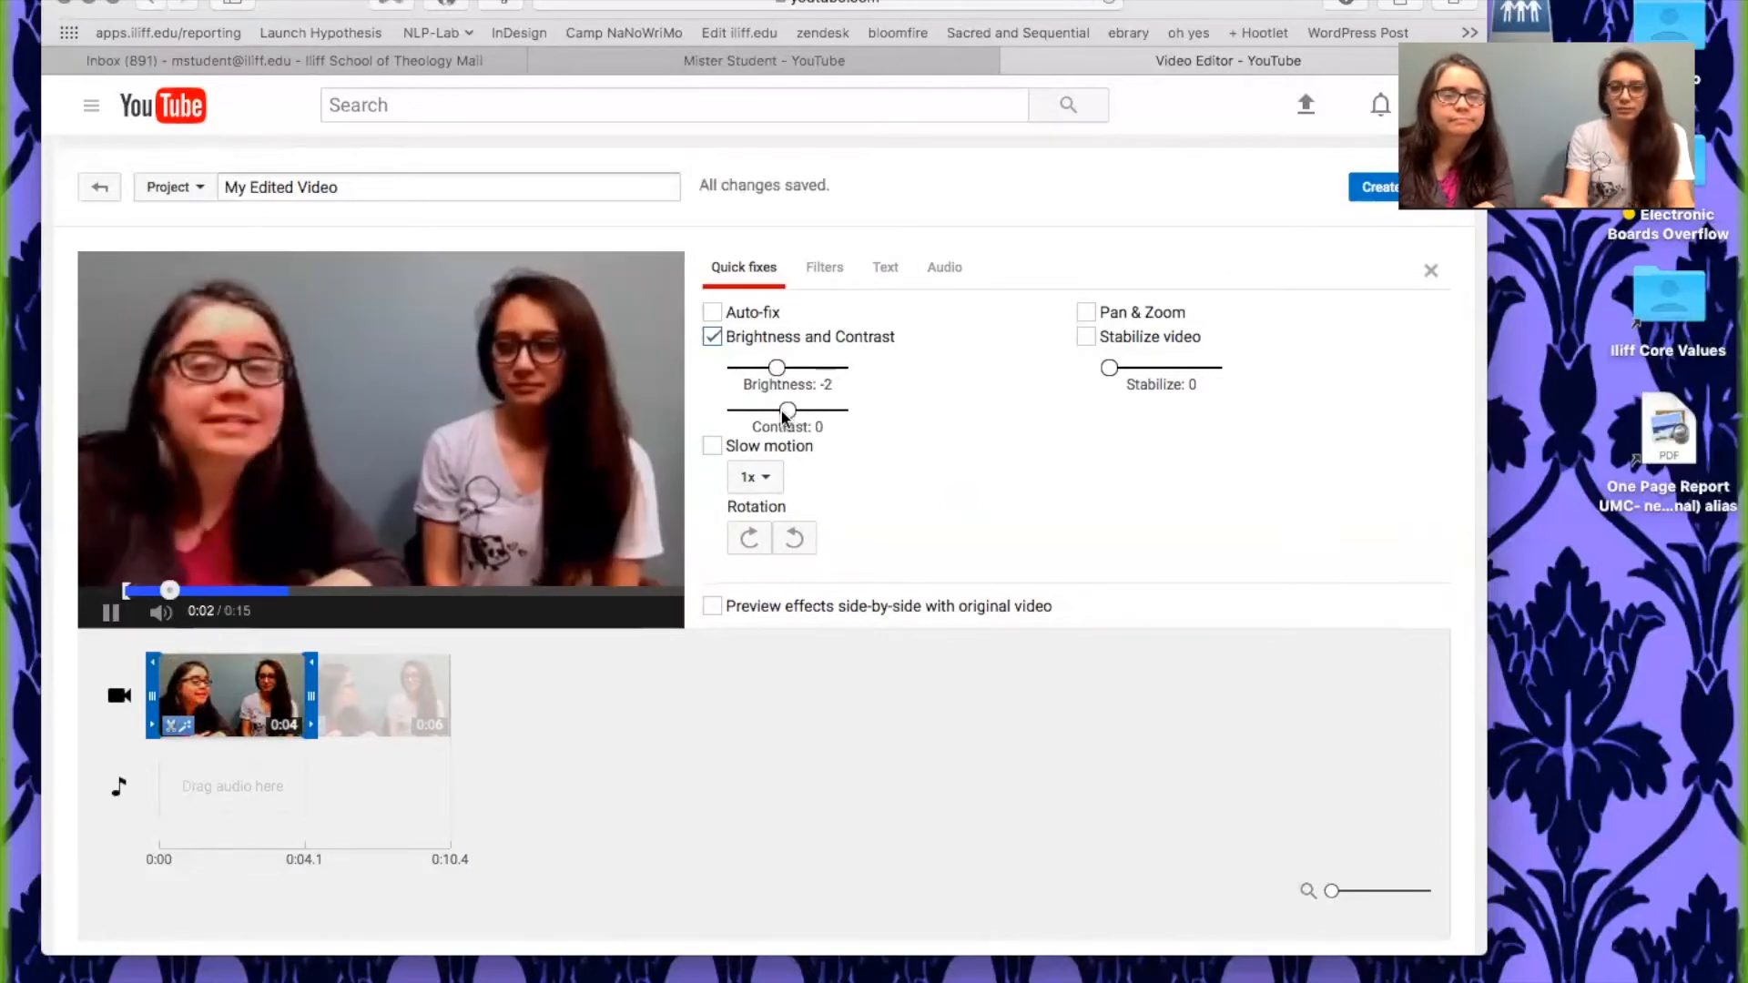
# - Apply 2x slow motion and Auto-fix to the first segment, trying and reversing a quarter-turn rotation in between
pyautogui.click(712, 445)
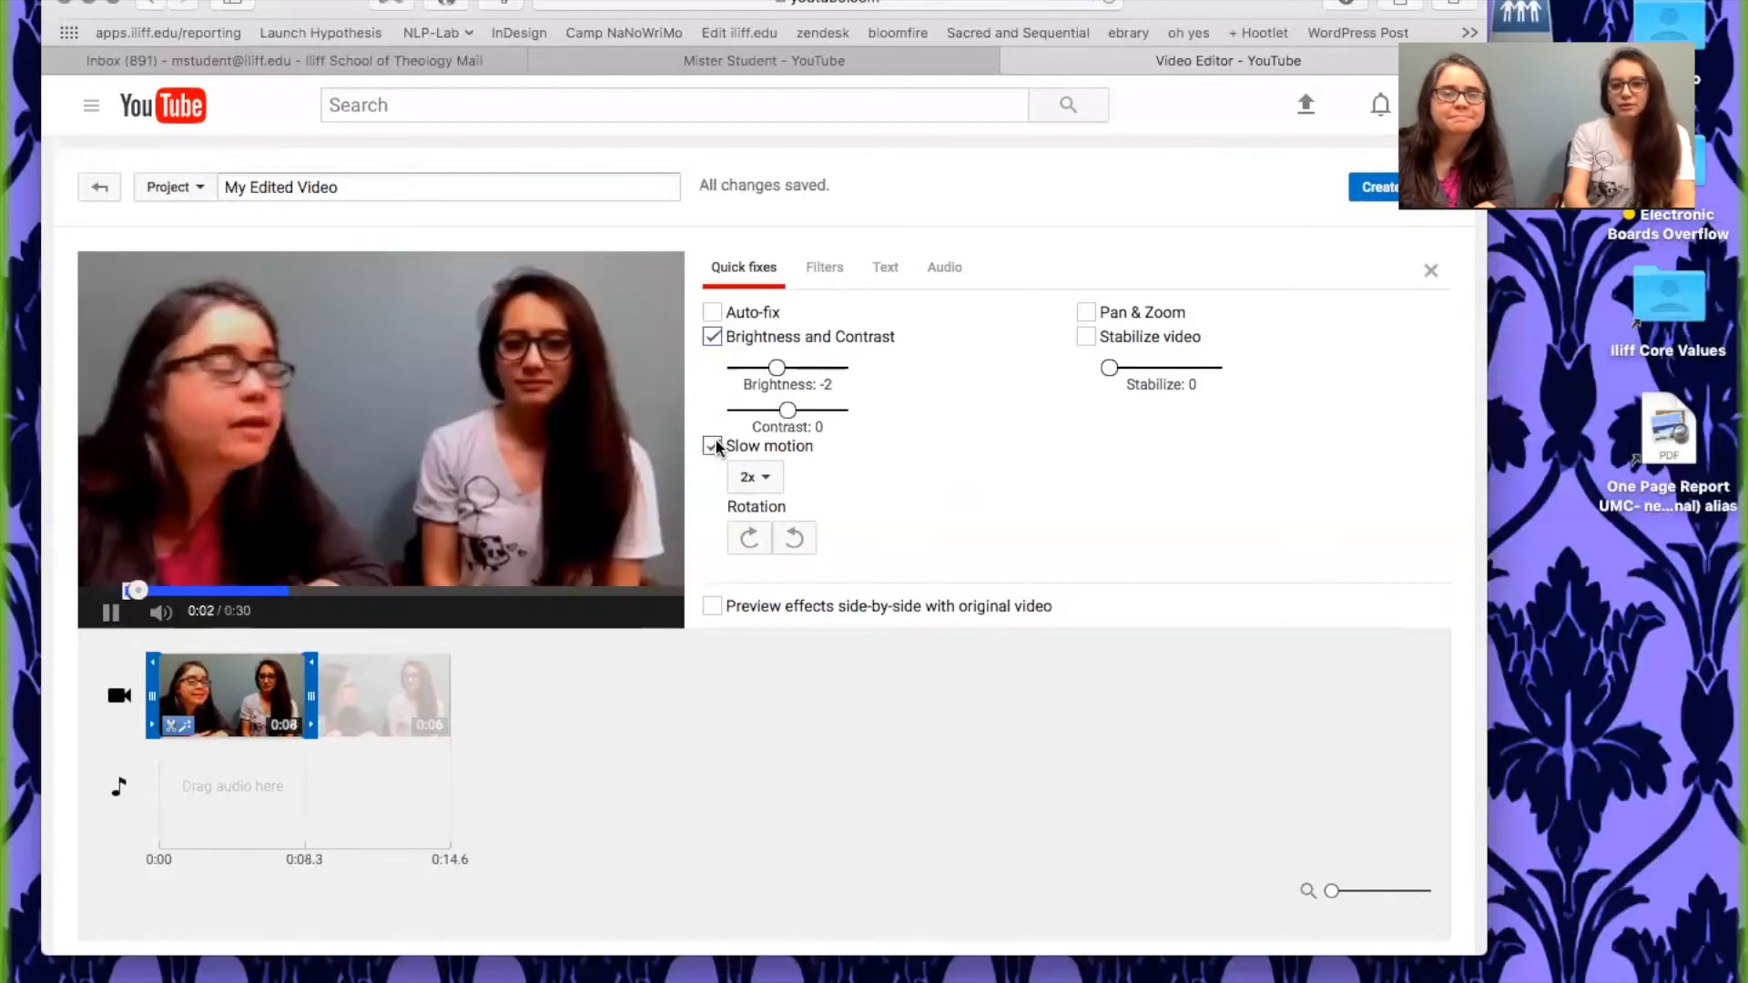
pyautogui.click(761, 538)
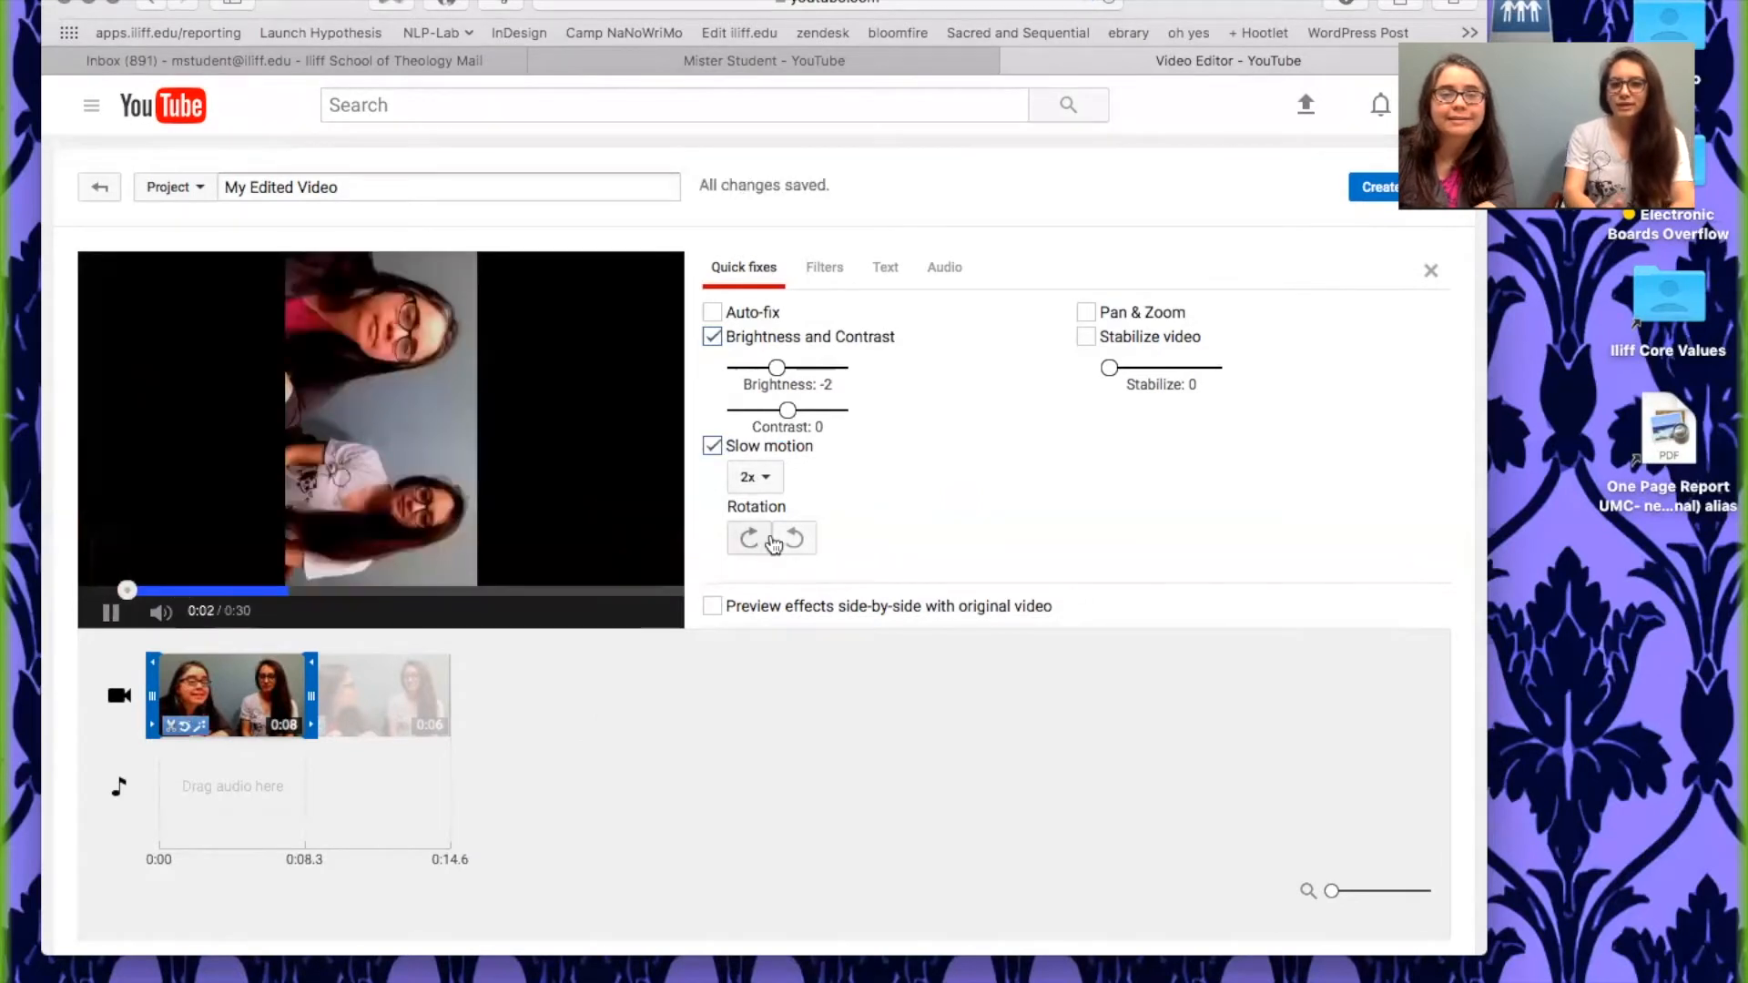
pyautogui.click(795, 538)
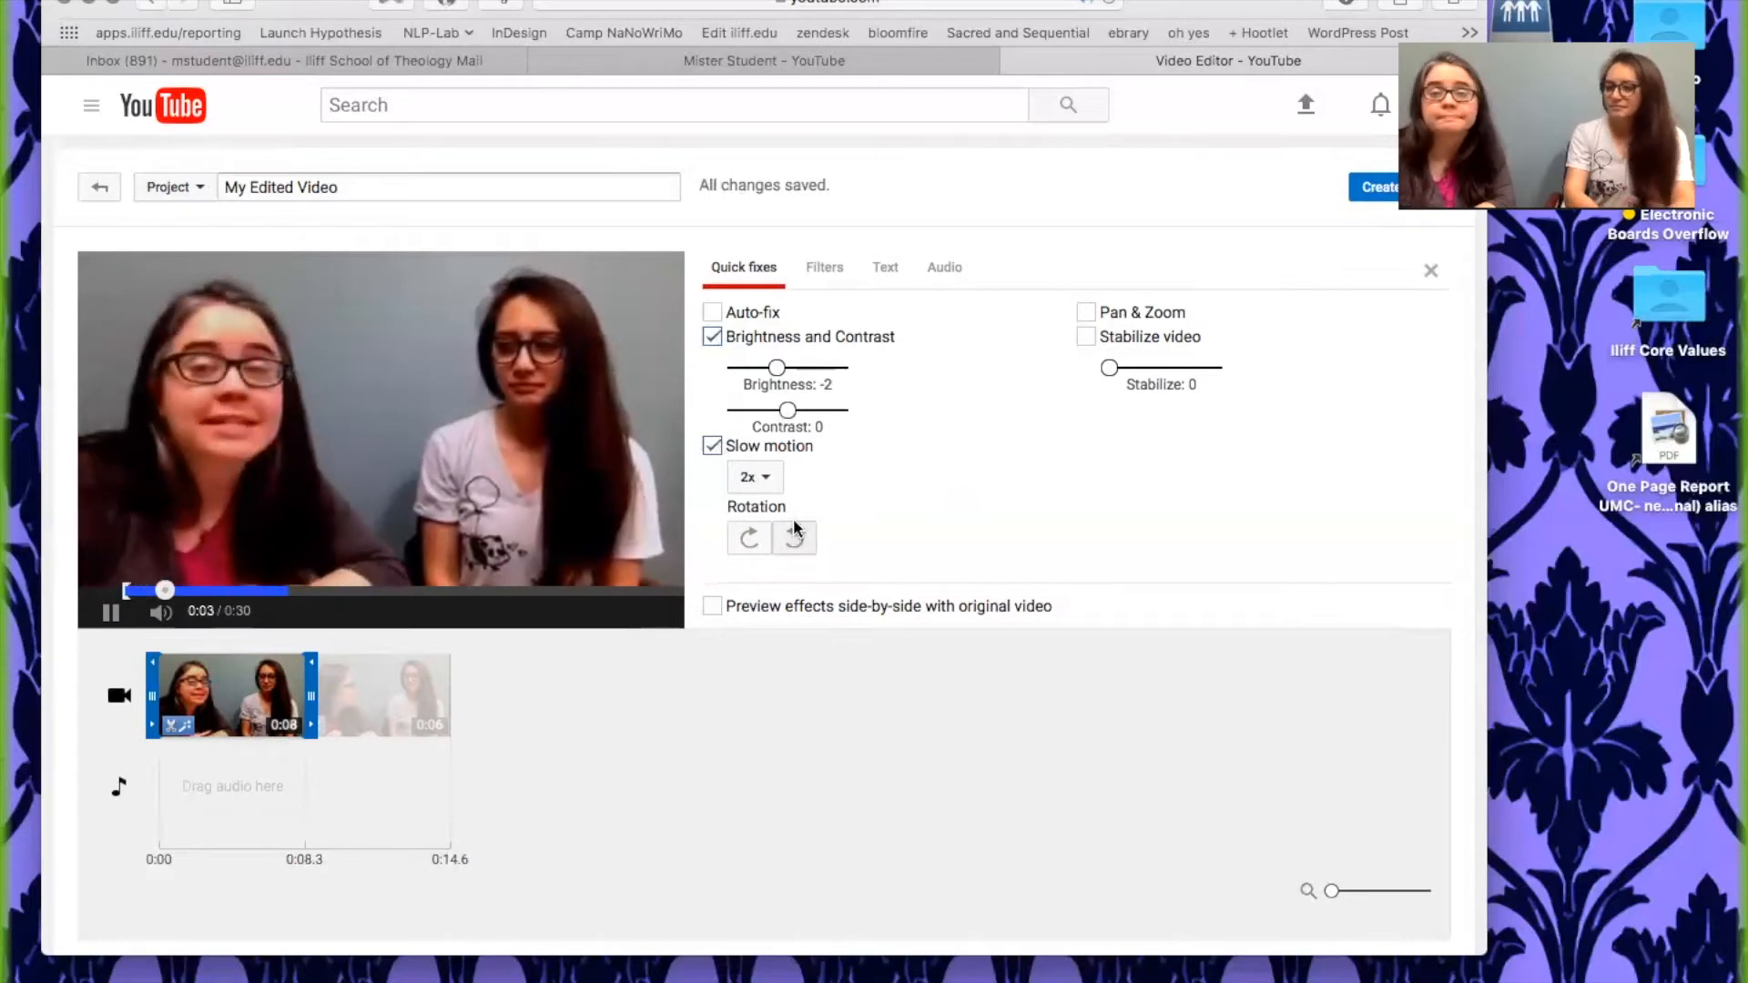
pyautogui.click(712, 313)
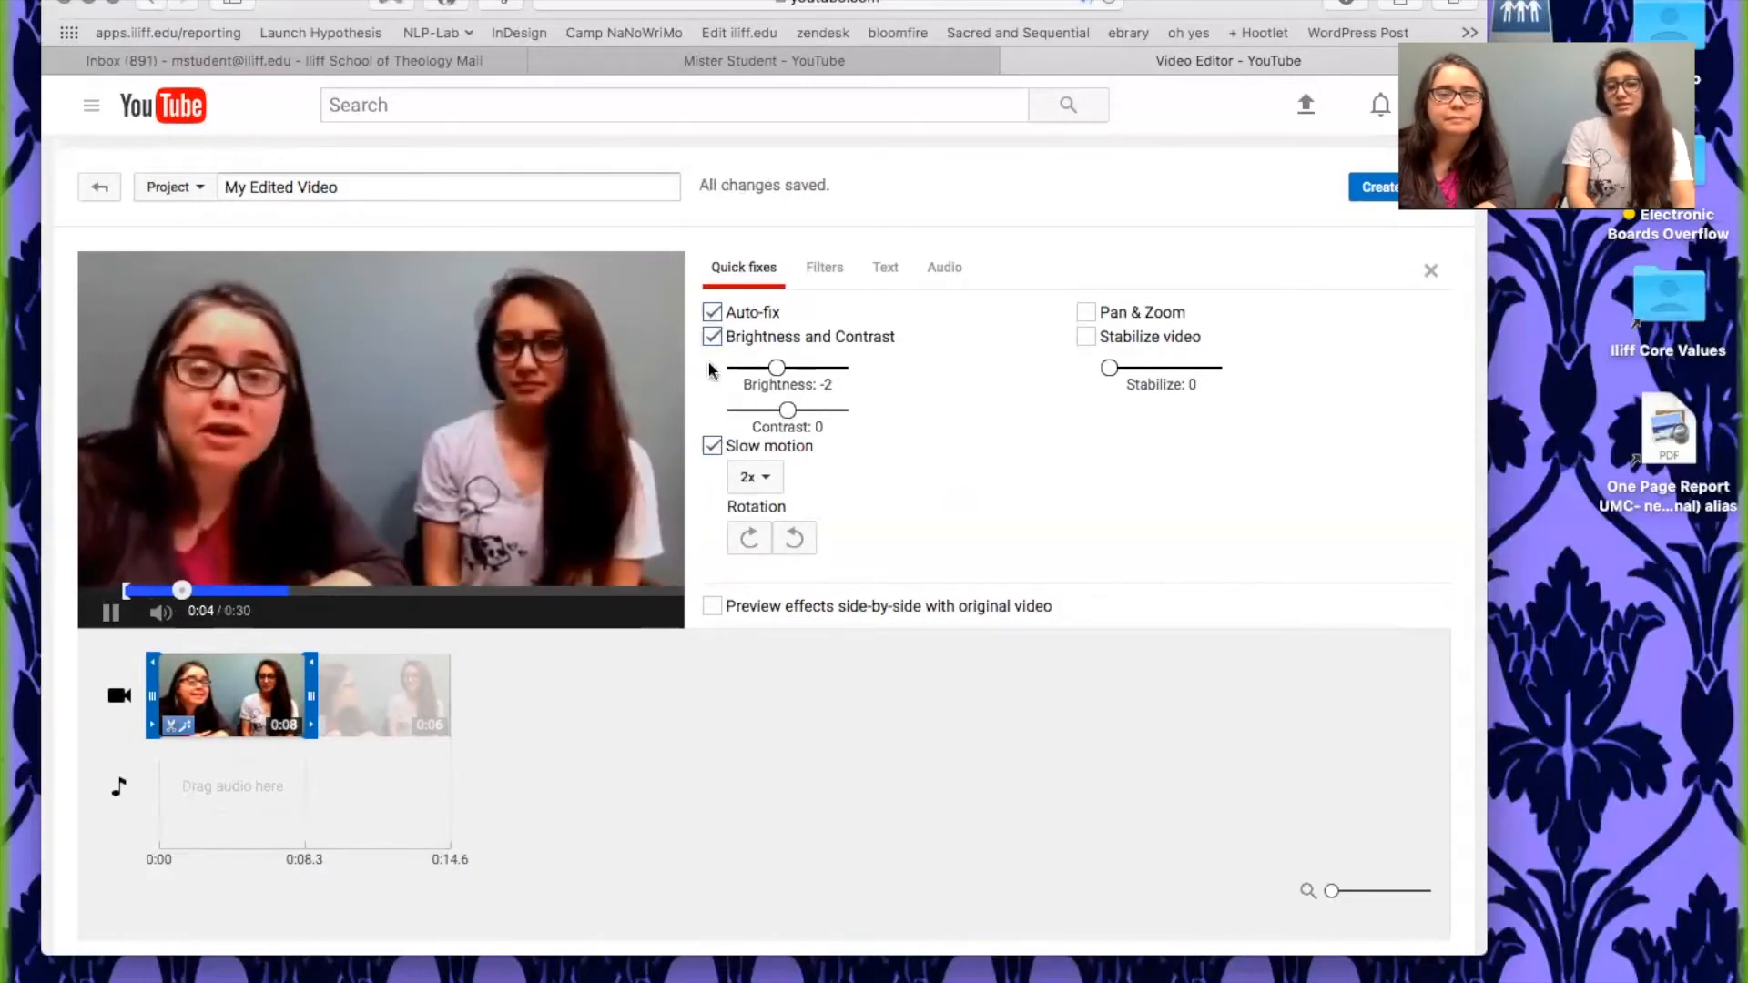
# - Leave the first segment's quick fixes, pause the project preview and look at the Creative Commons video library
pyautogui.click(614, 710)
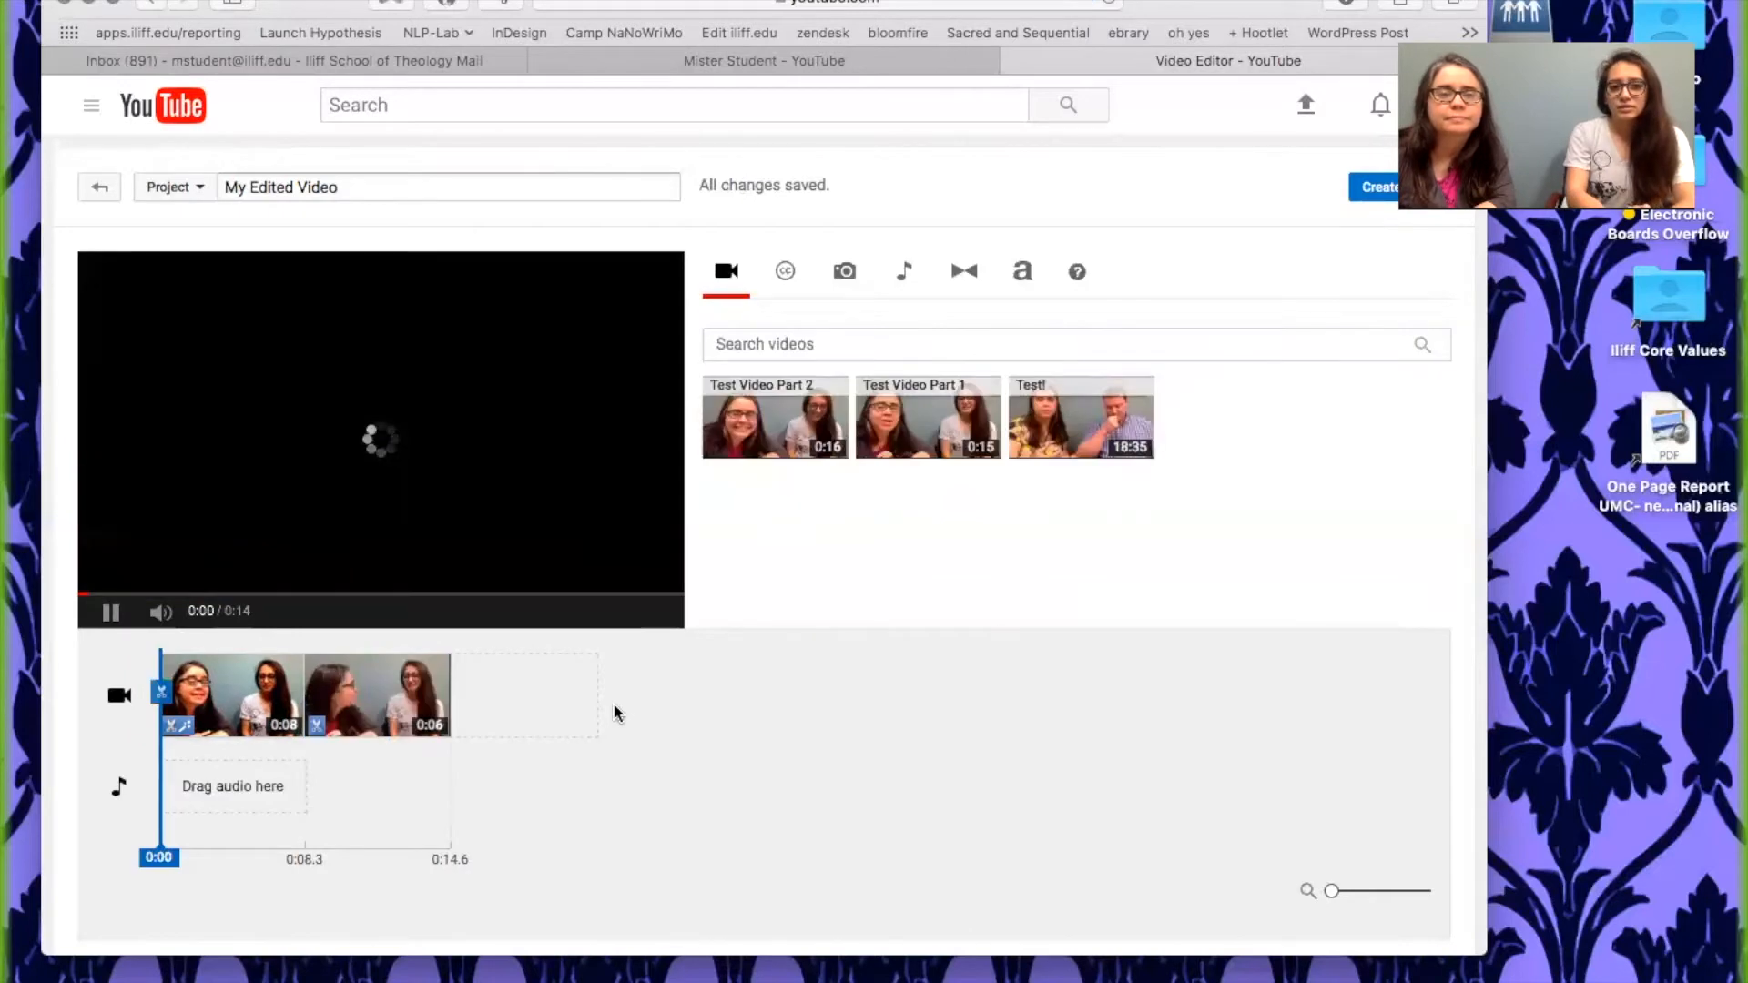
pyautogui.click(112, 614)
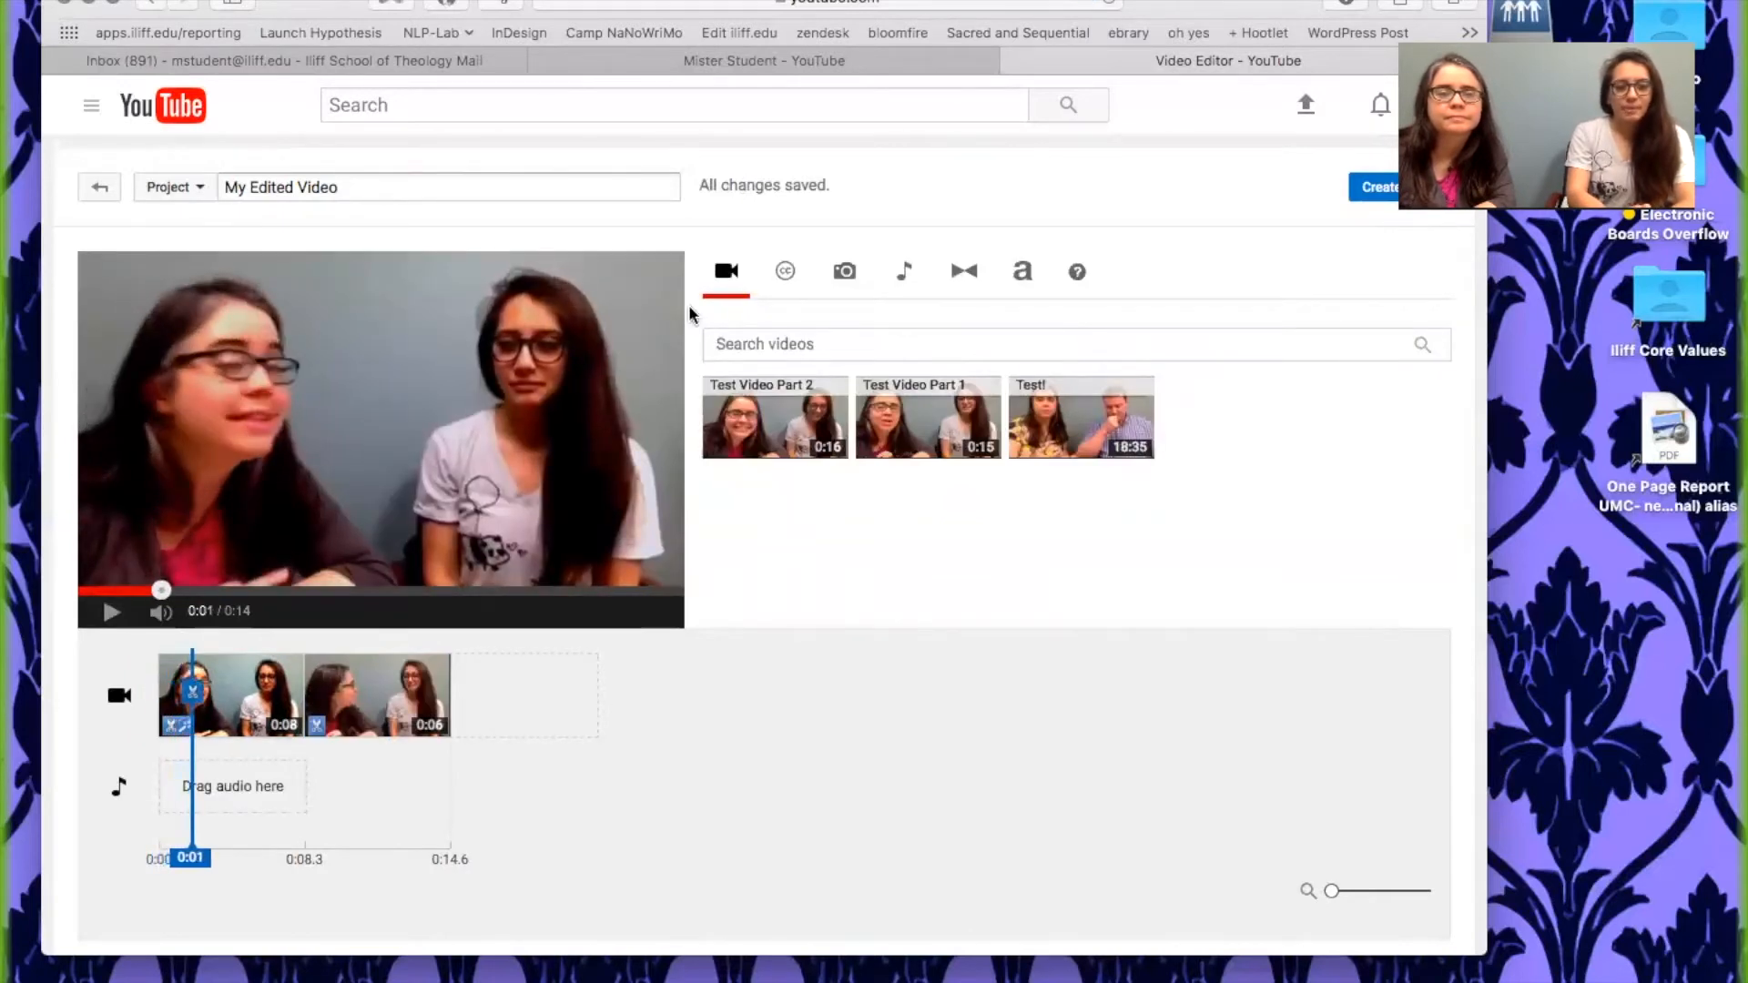
pyautogui.click(781, 276)
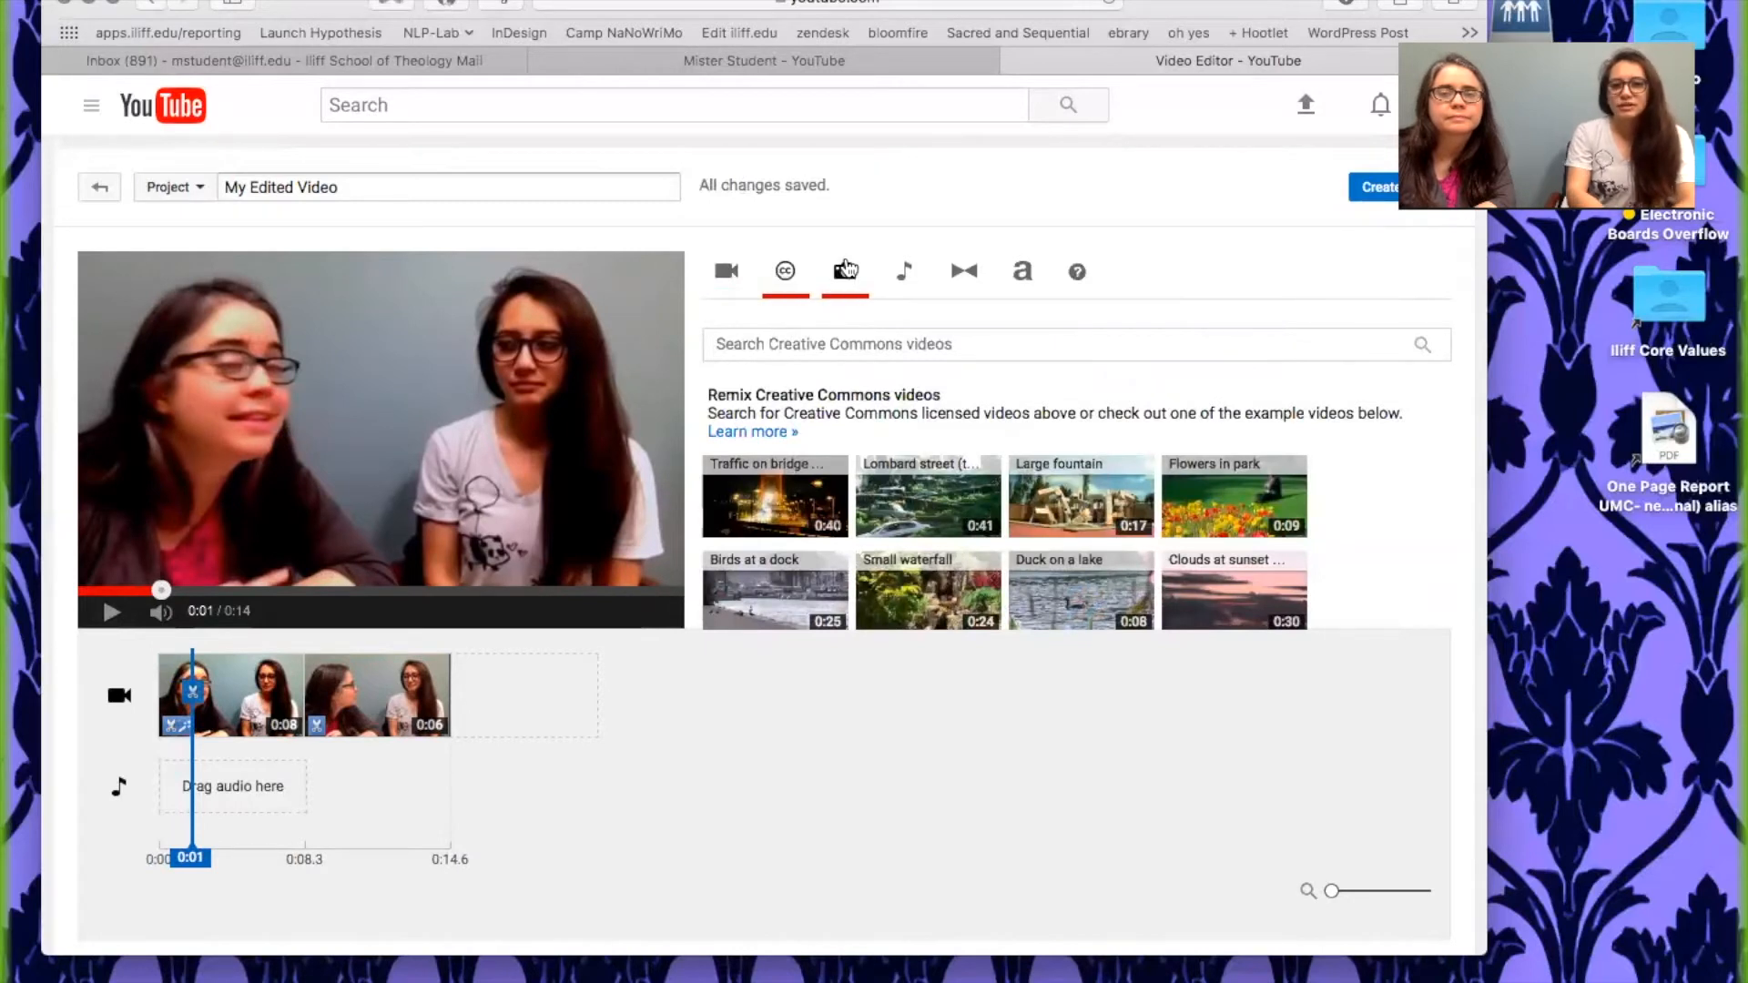
pyautogui.click(743, 280)
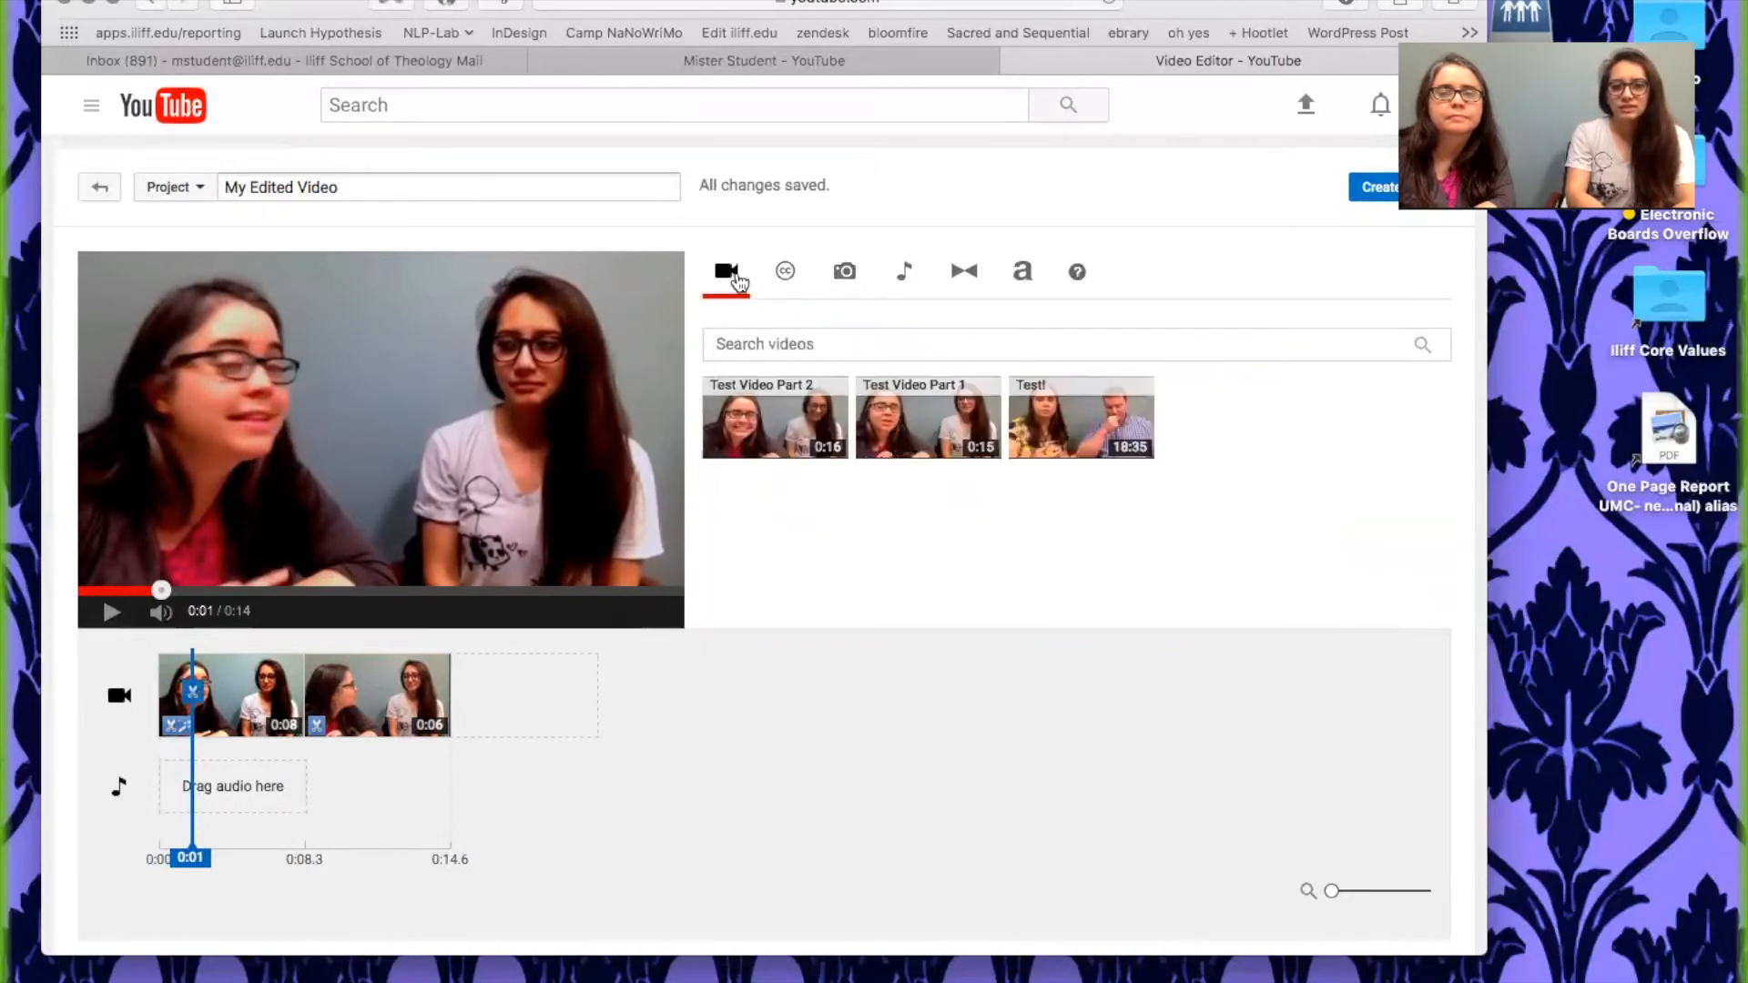
# - Add a Centered title at the start of the timeline, before the first video segment
pyautogui.click(1022, 279)
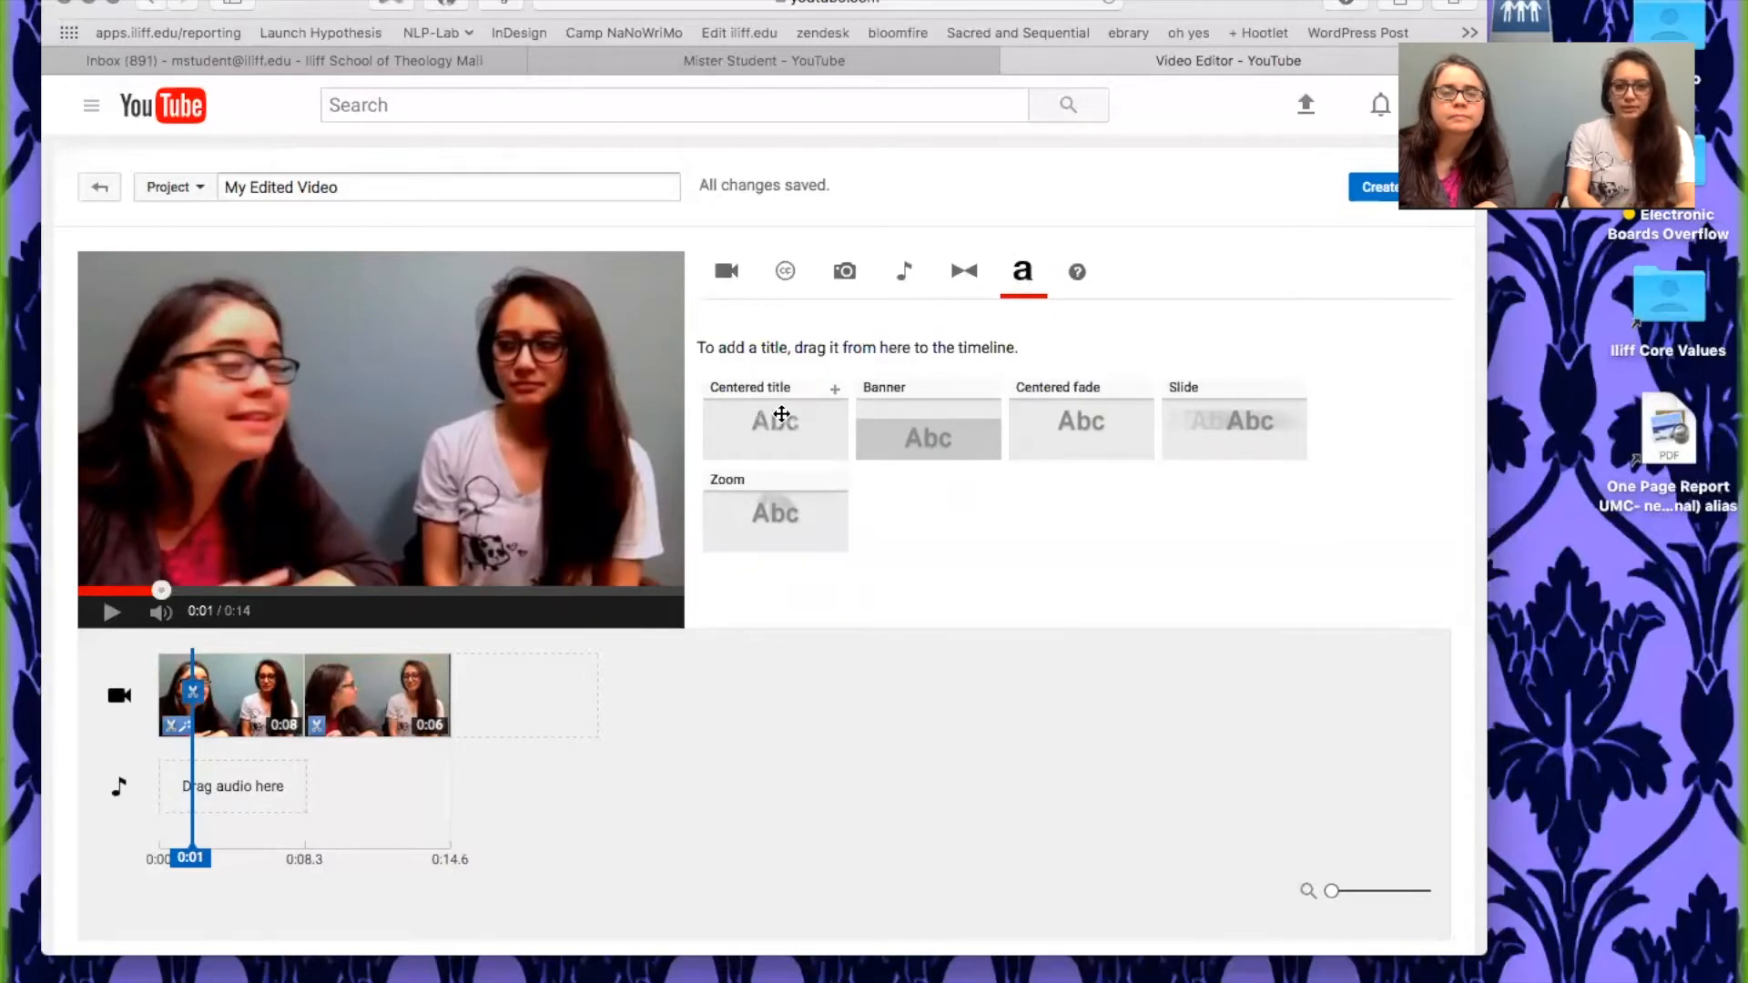
pyautogui.moveTo(775, 419); pyautogui.dragTo(319, 407)
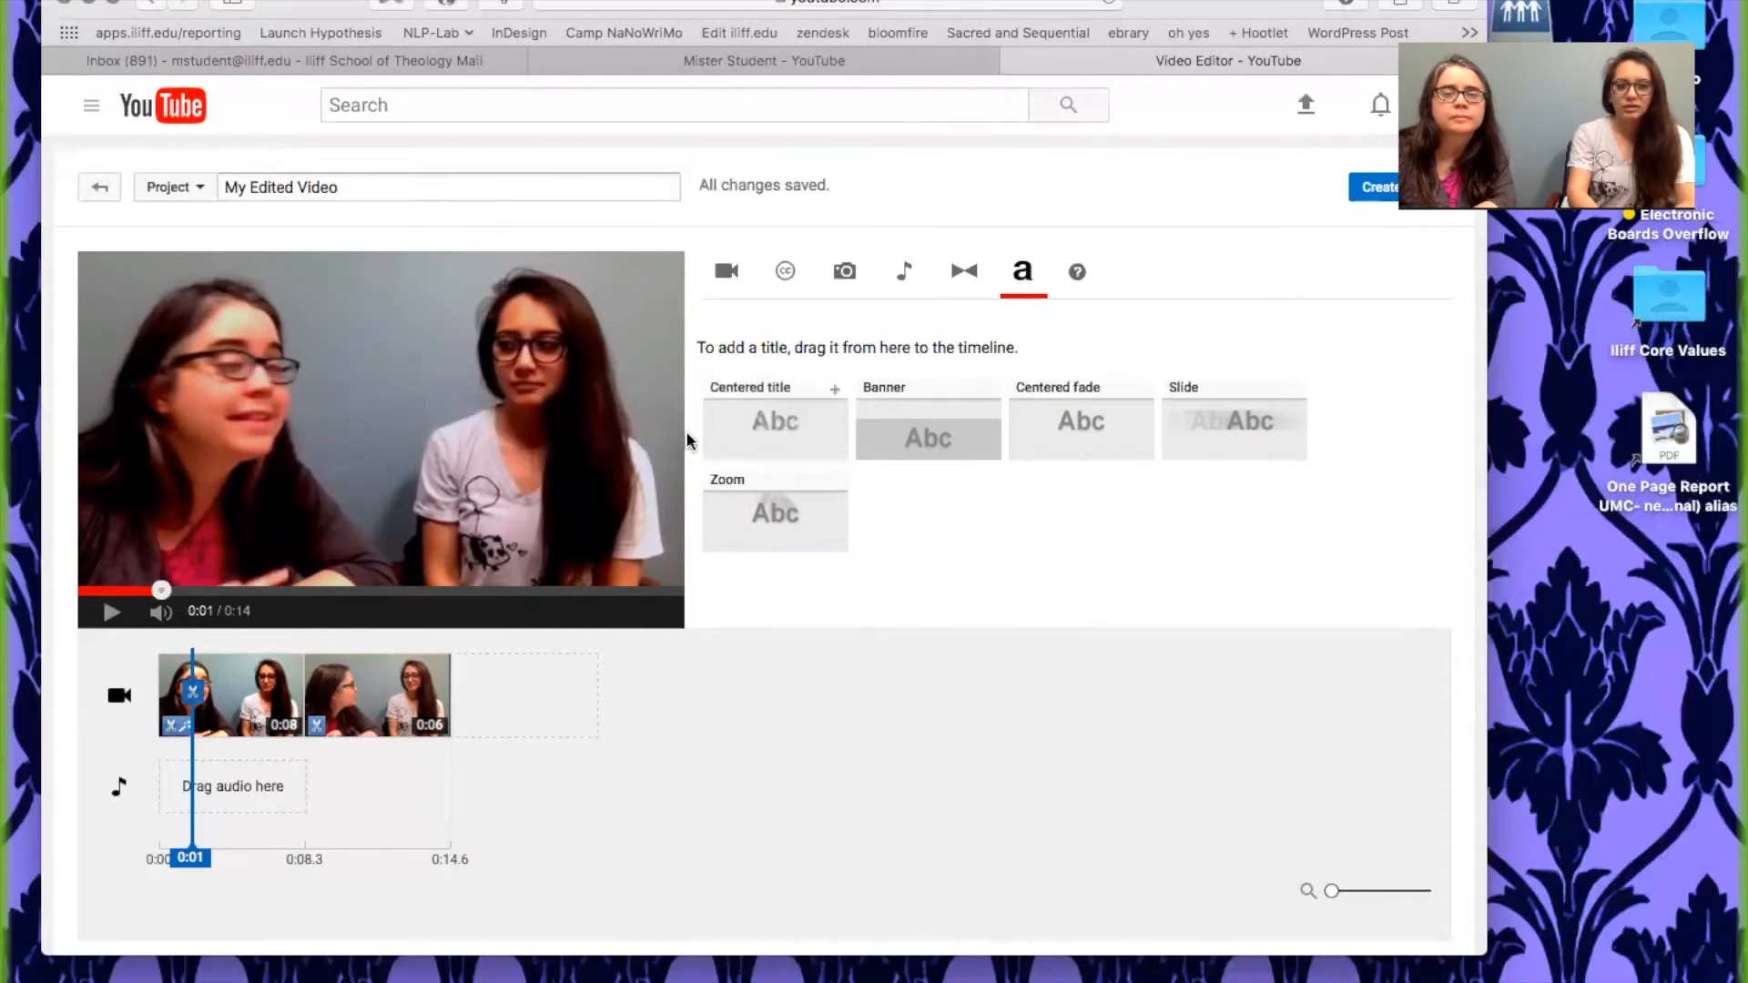
pyautogui.moveTo(760, 411); pyautogui.dragTo(230, 682)
pyautogui.moveTo(194, 699); pyautogui.dragTo(195, 699)
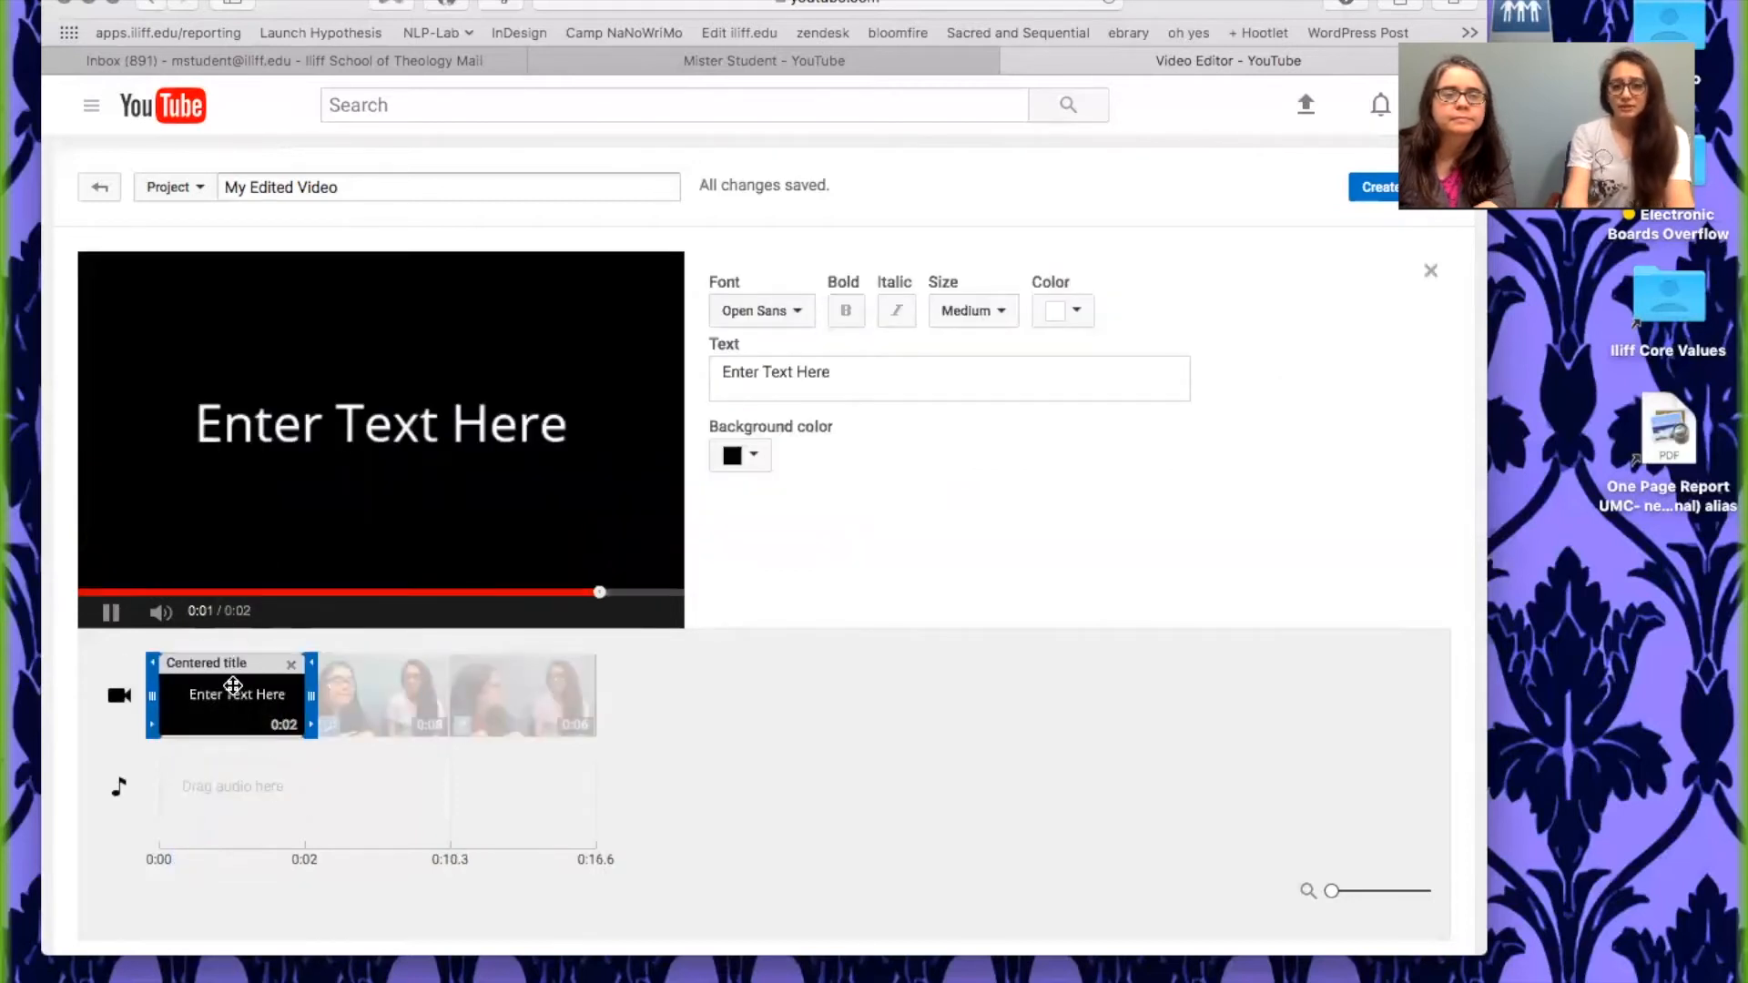
# - Set the centered title's text to "A Great Video!!!"
pyautogui.click(867, 379)
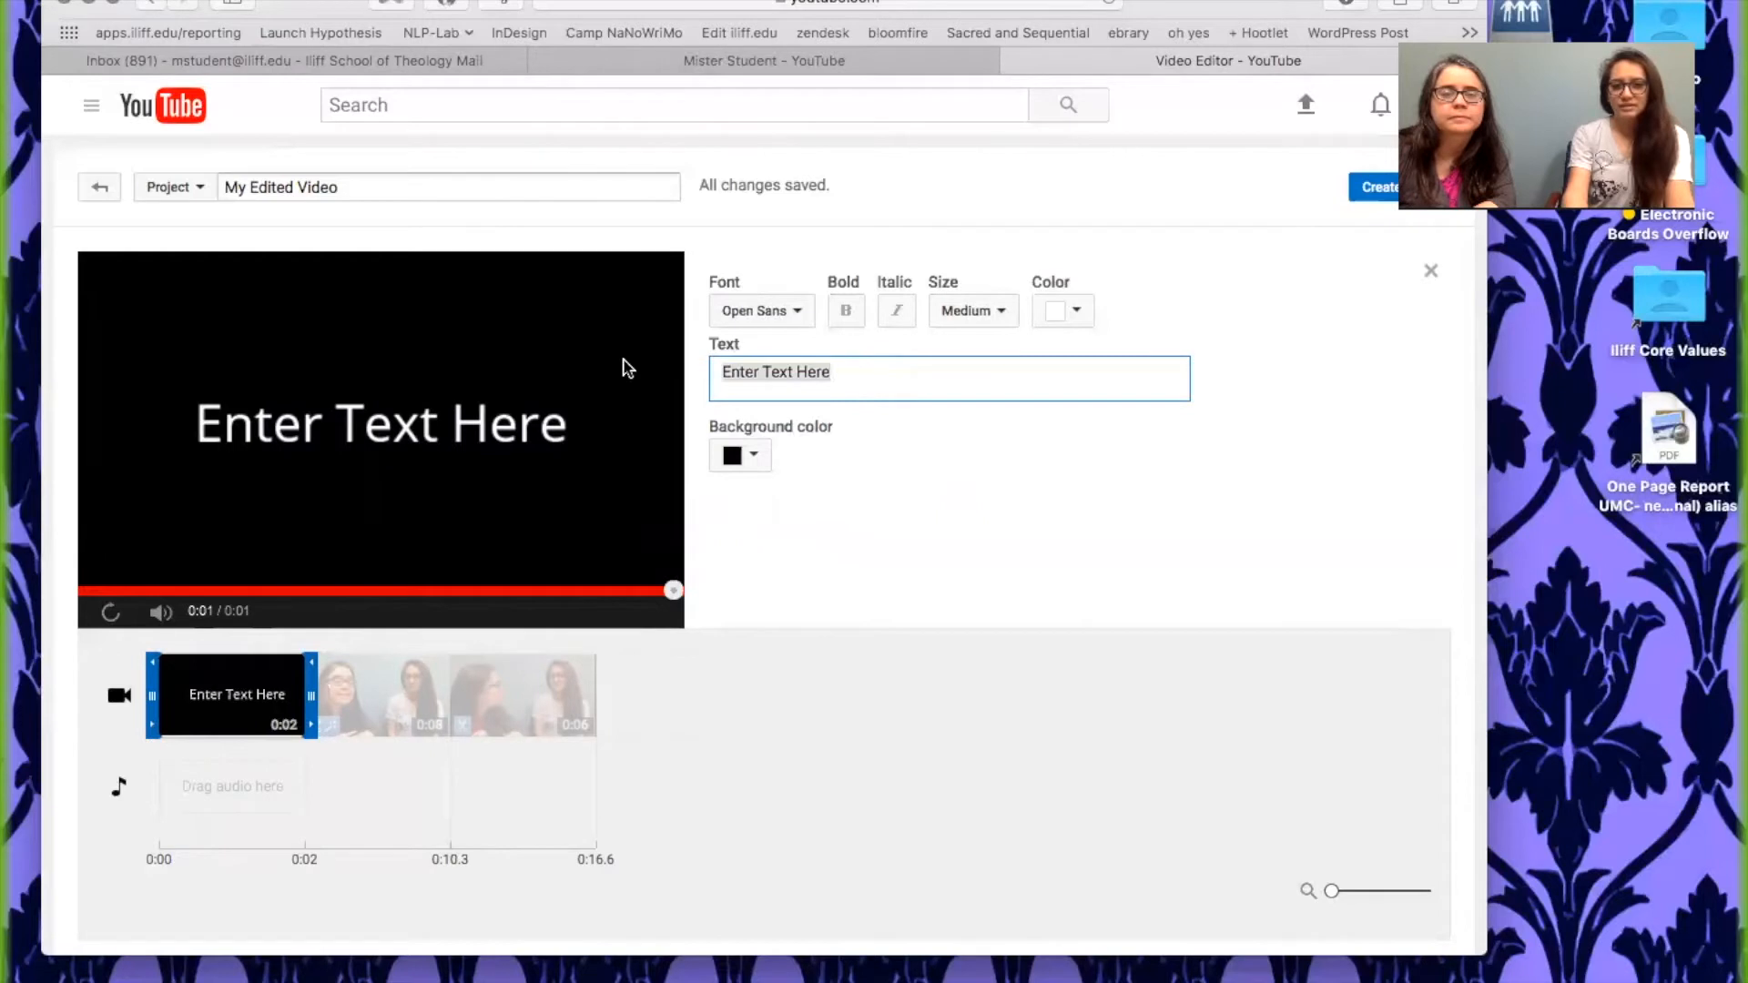
pyautogui.write('A Great Video!!')
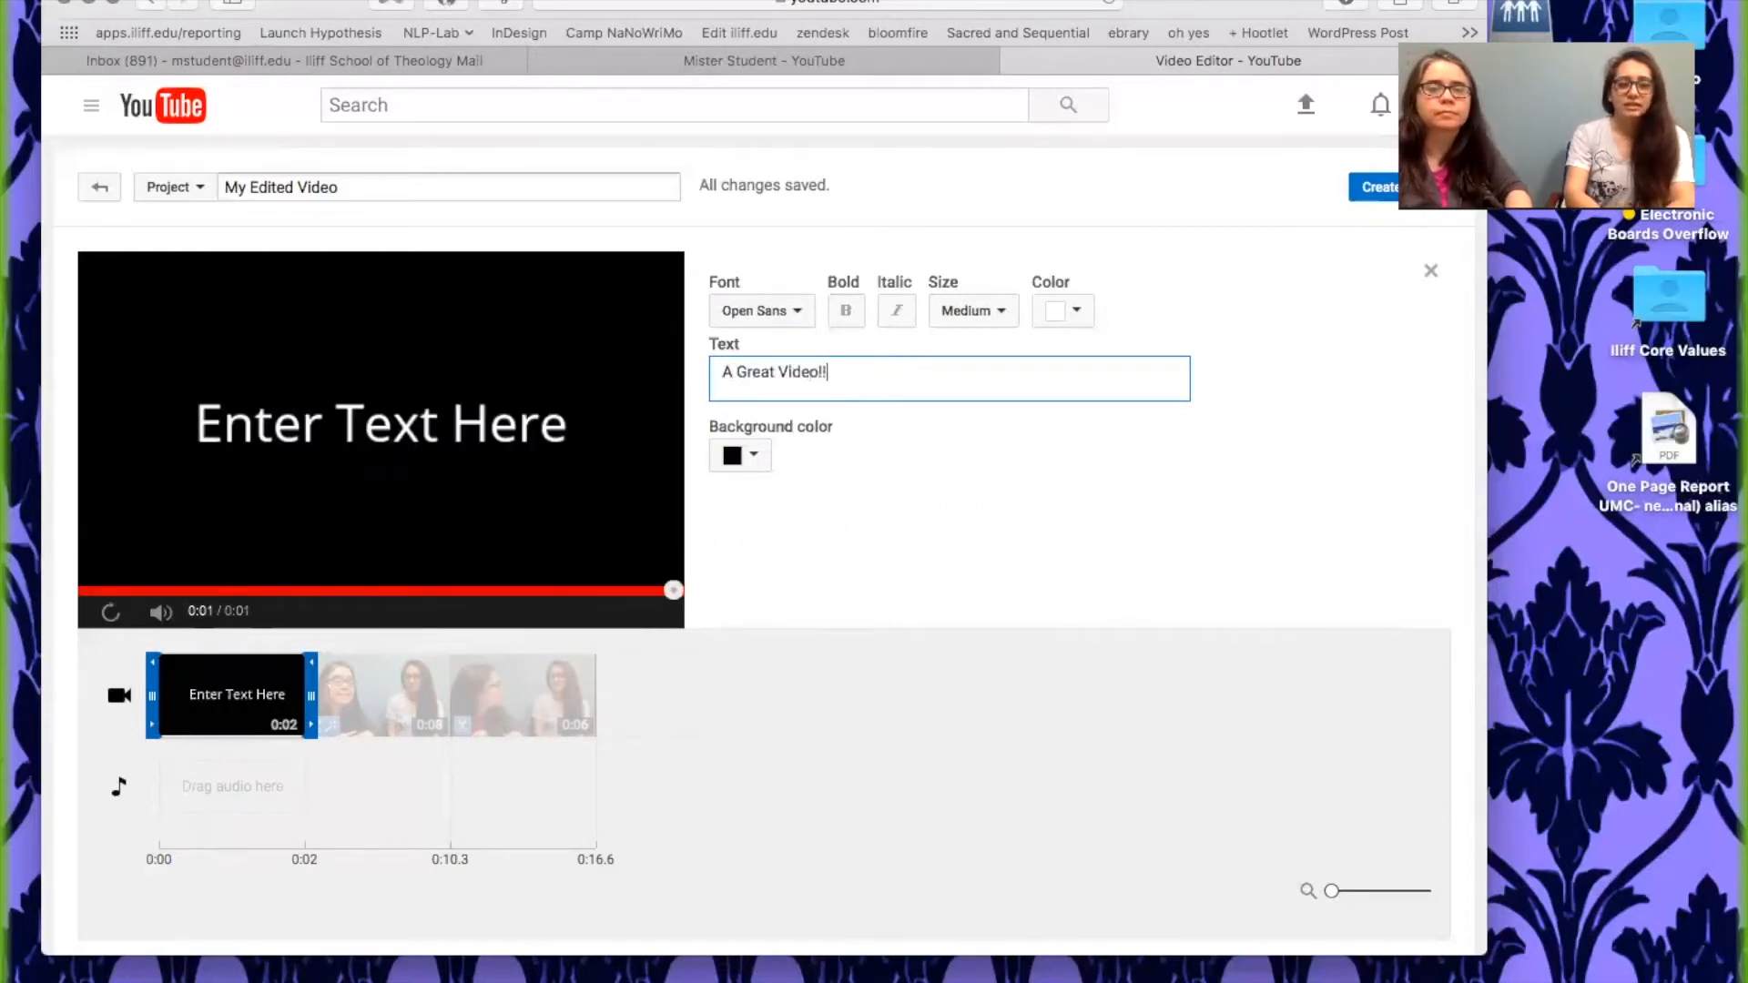
pyautogui.write('!')
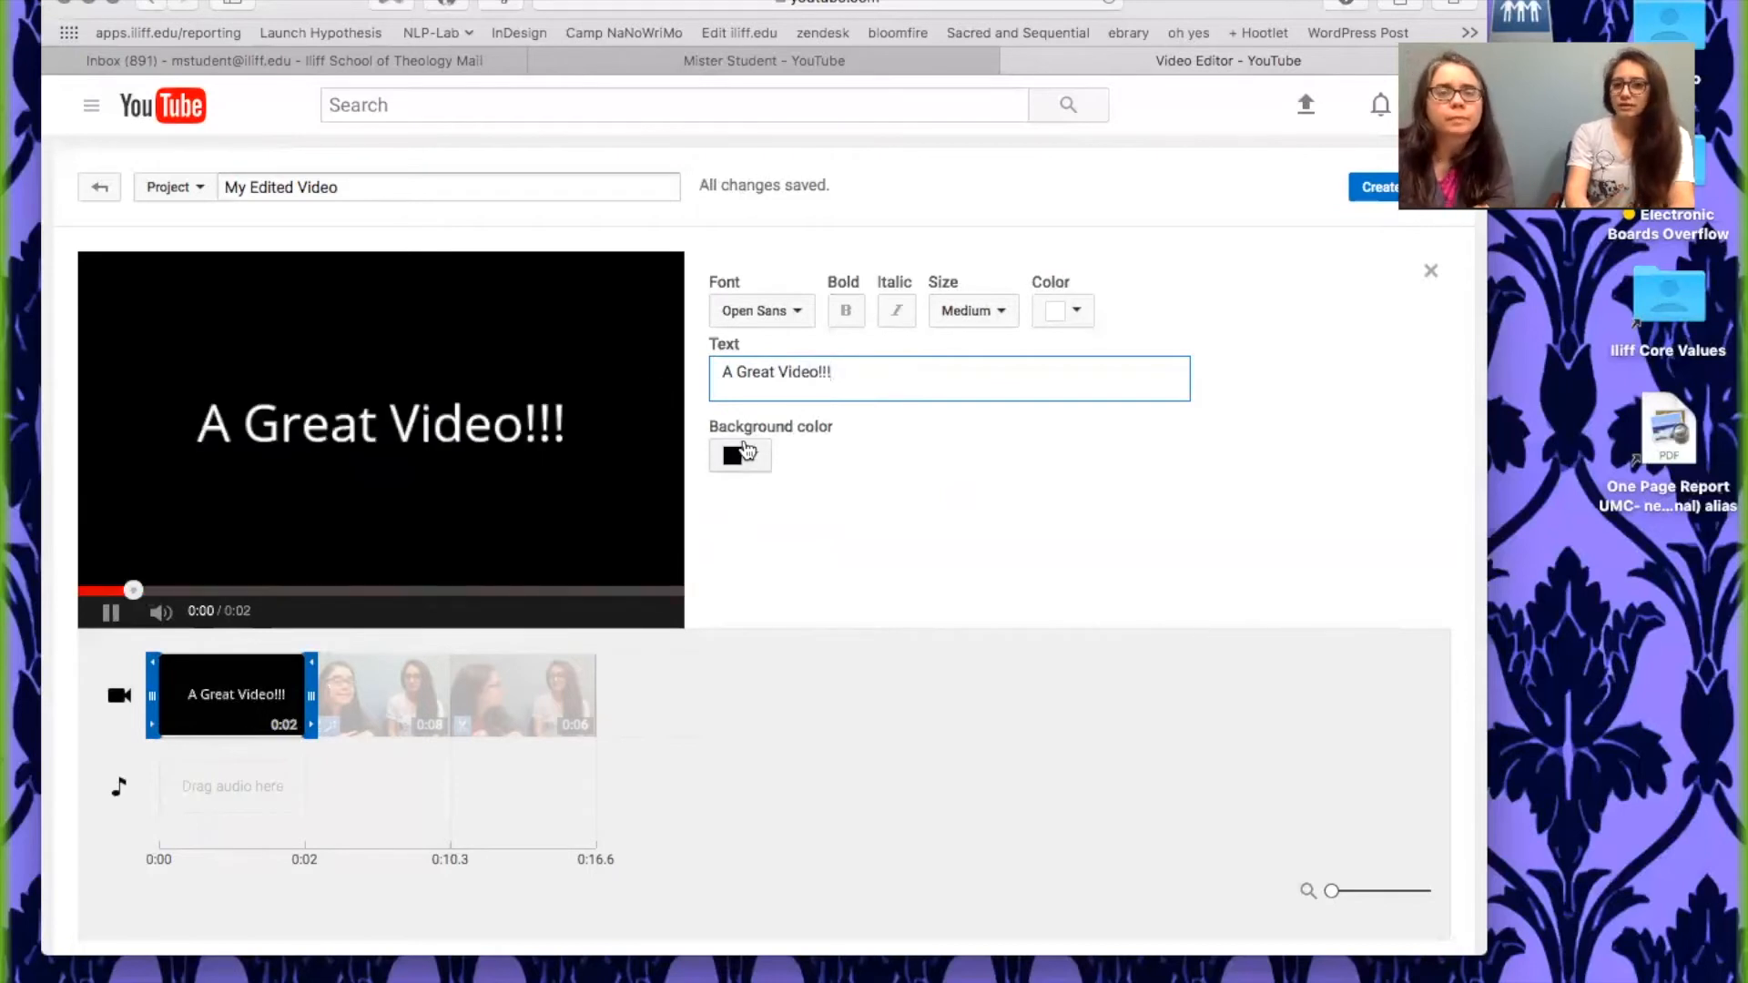
# - Give the title a purple background and the Budmo Jigglish font, and close its settings
pyautogui.click(752, 464)
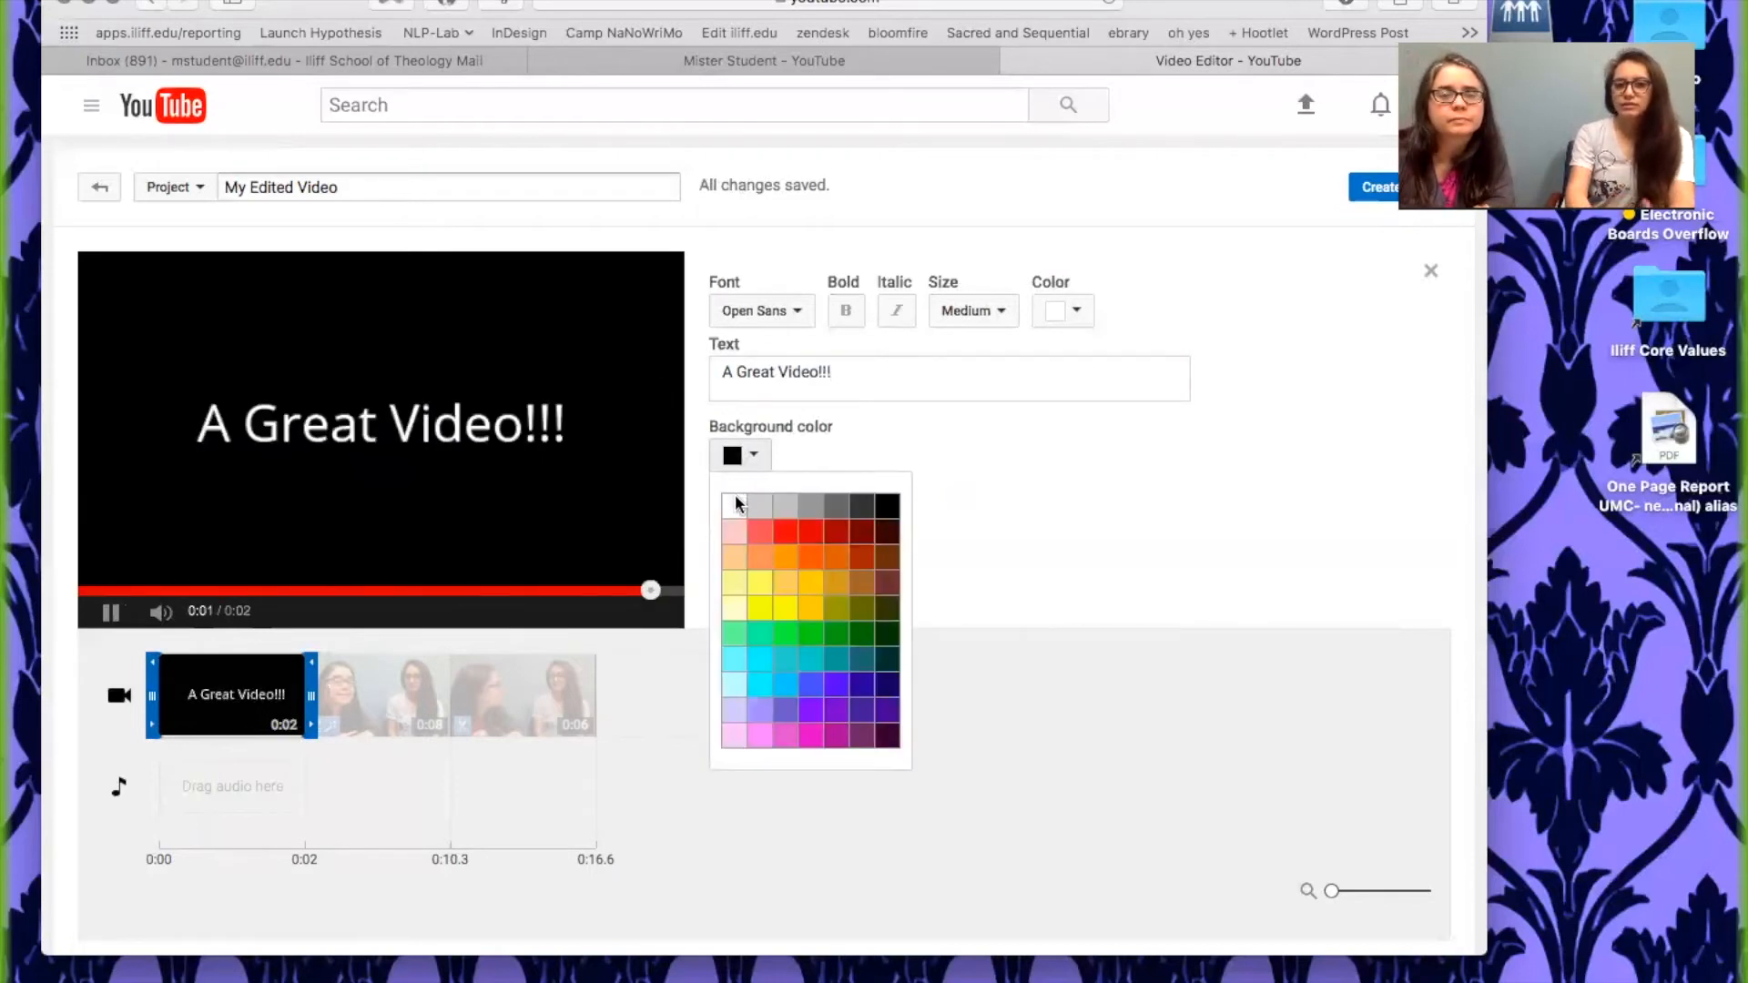
pyautogui.click(831, 711)
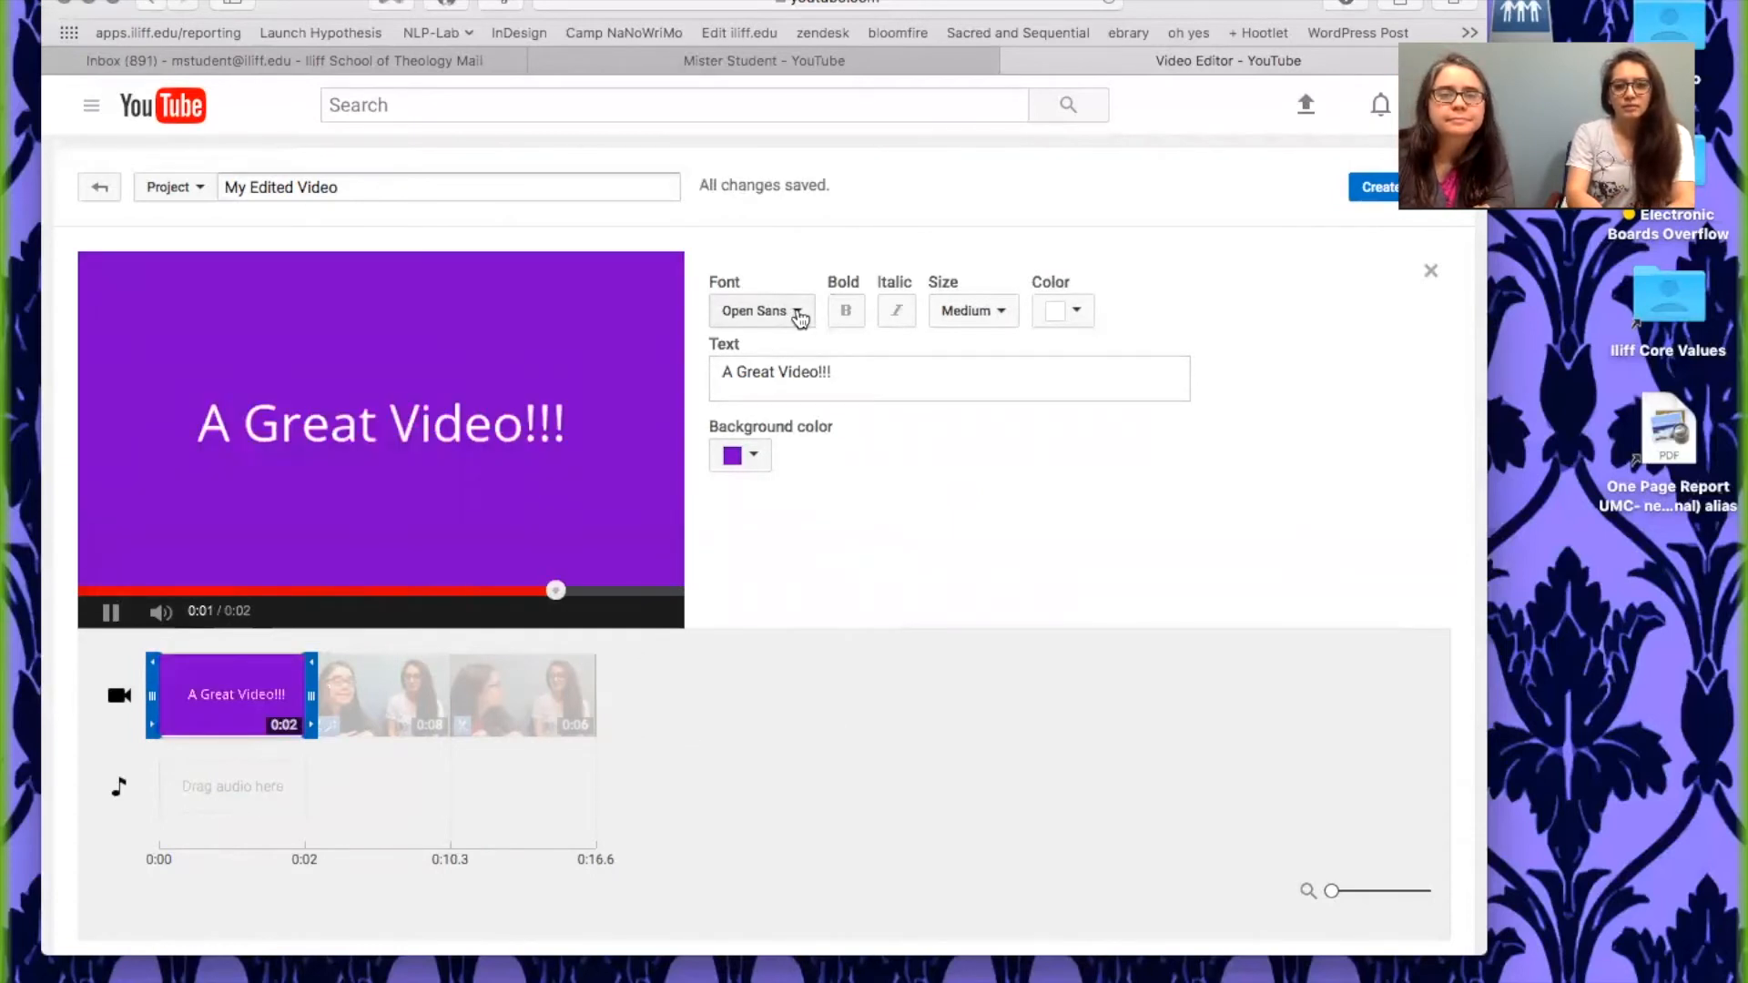
pyautogui.click(796, 313)
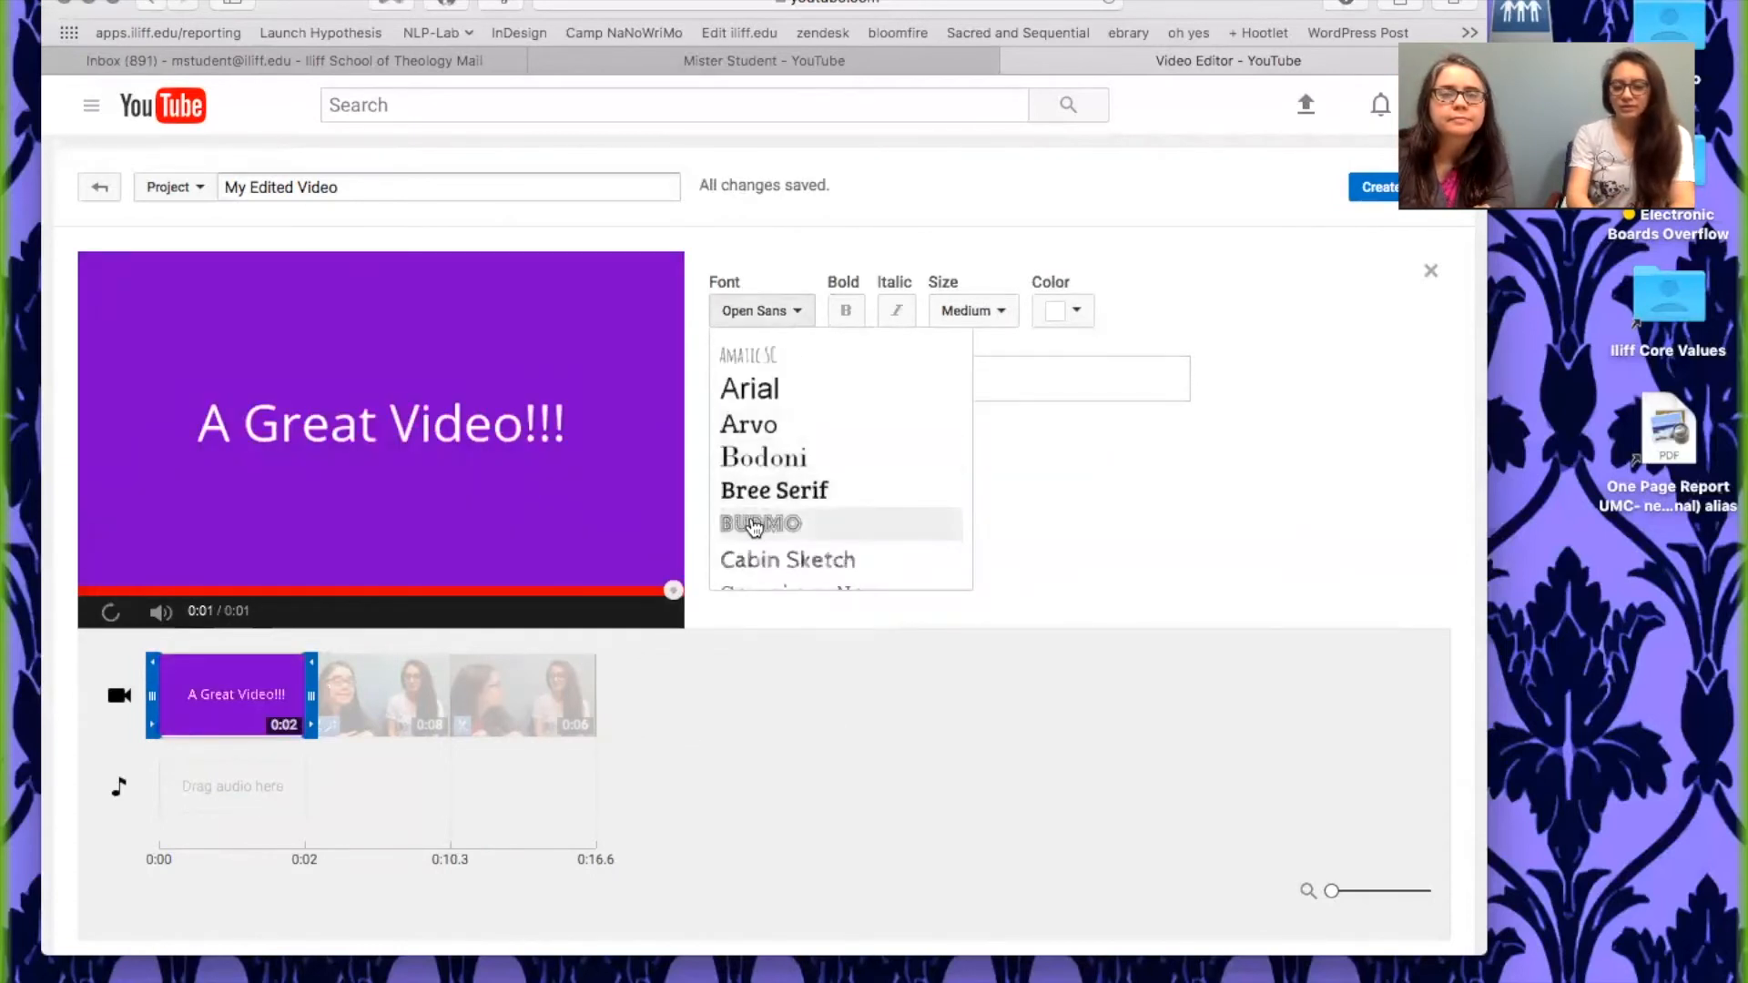
pyautogui.click(751, 525)
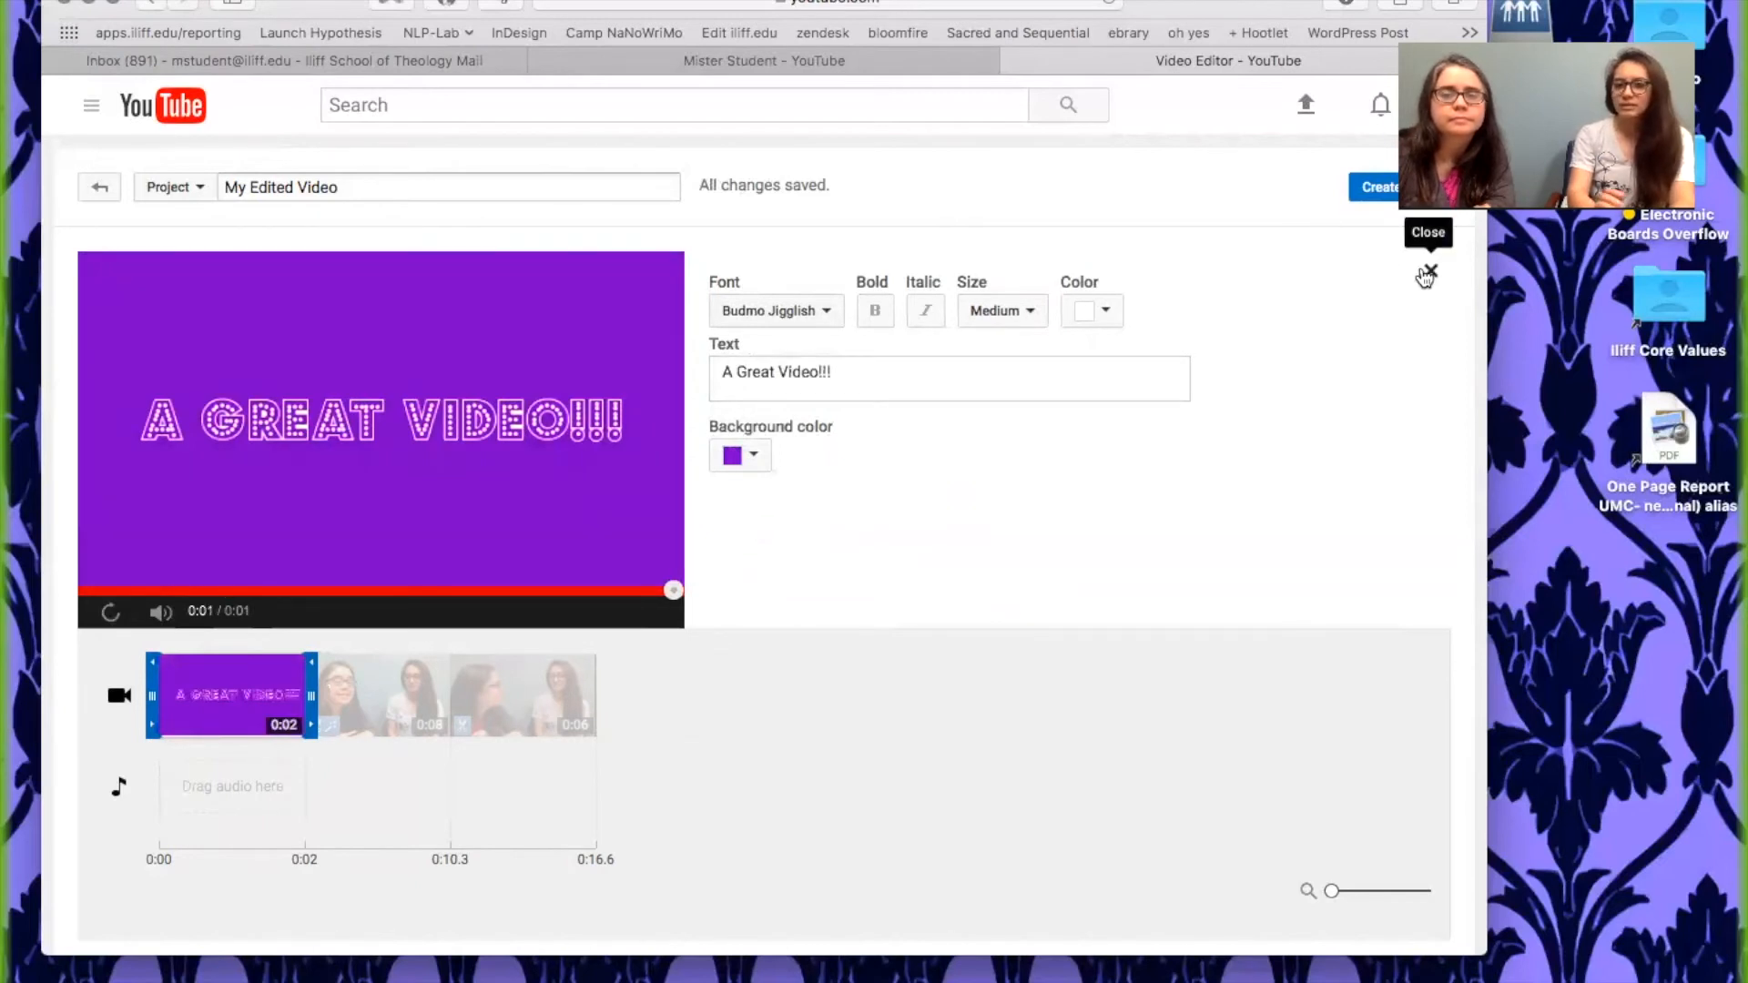
pyautogui.click(1427, 272)
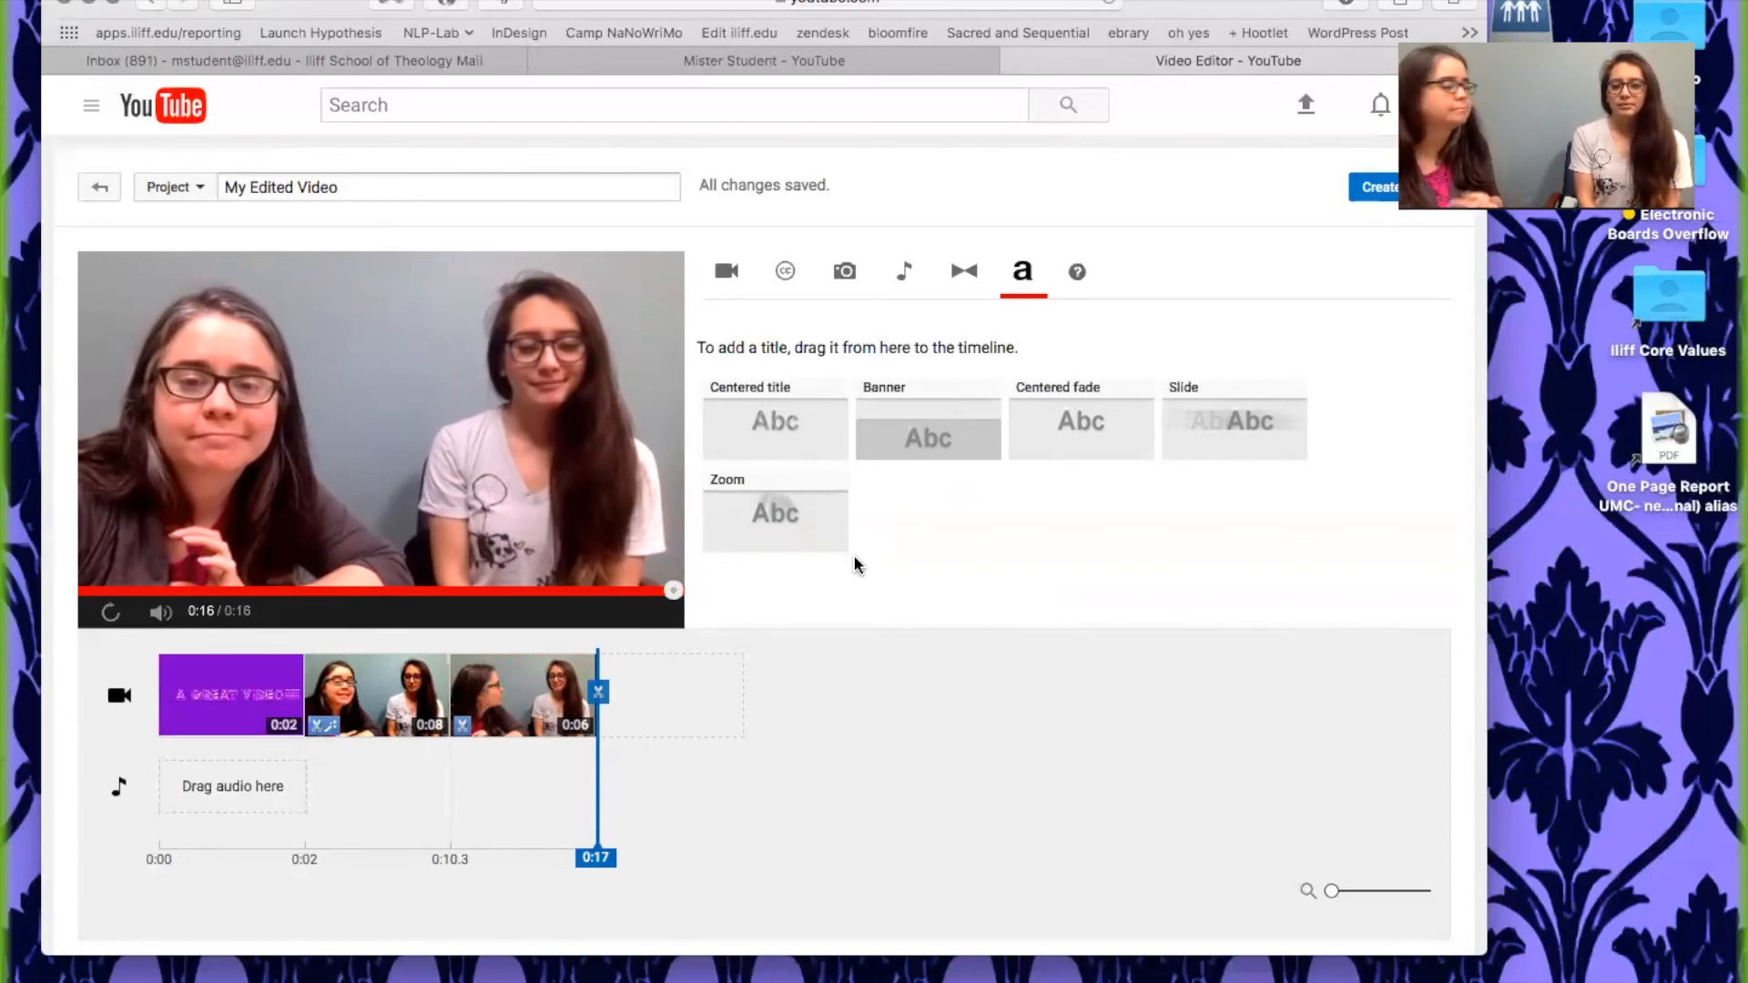
# - Extend the title clip's duration to about 8.1 seconds and close its settings
pyautogui.click(258, 694)
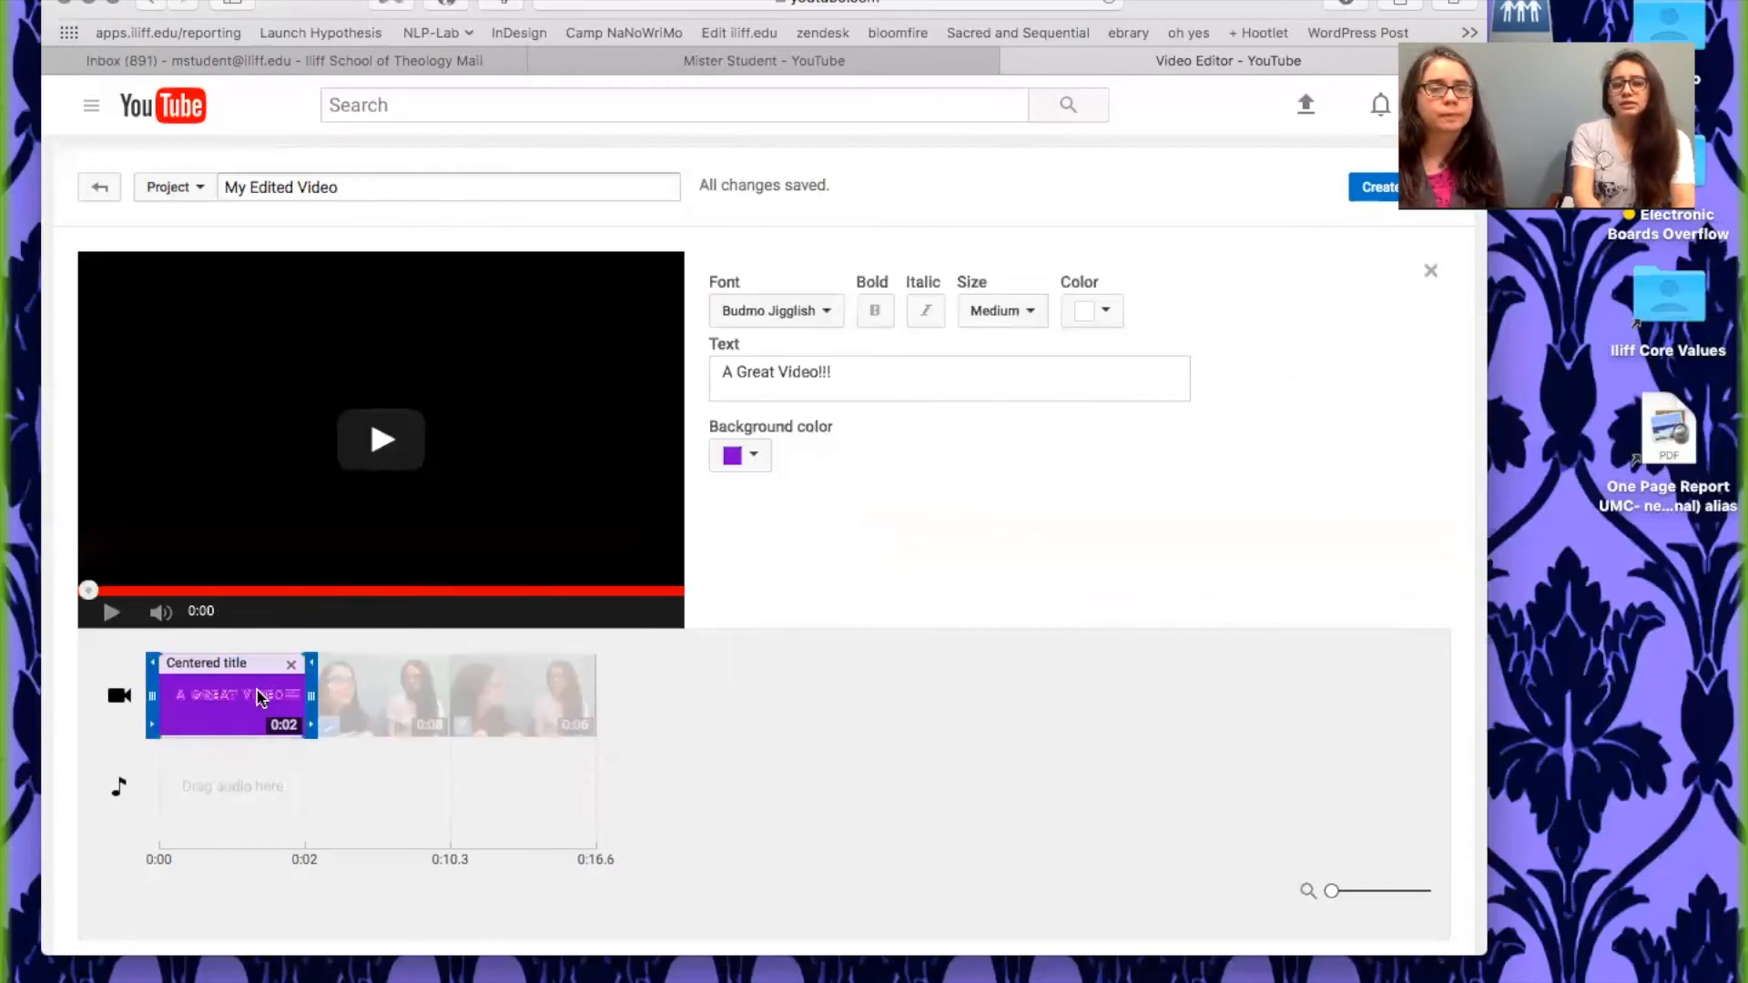
pyautogui.moveTo(309, 689); pyautogui.dragTo(382, 690)
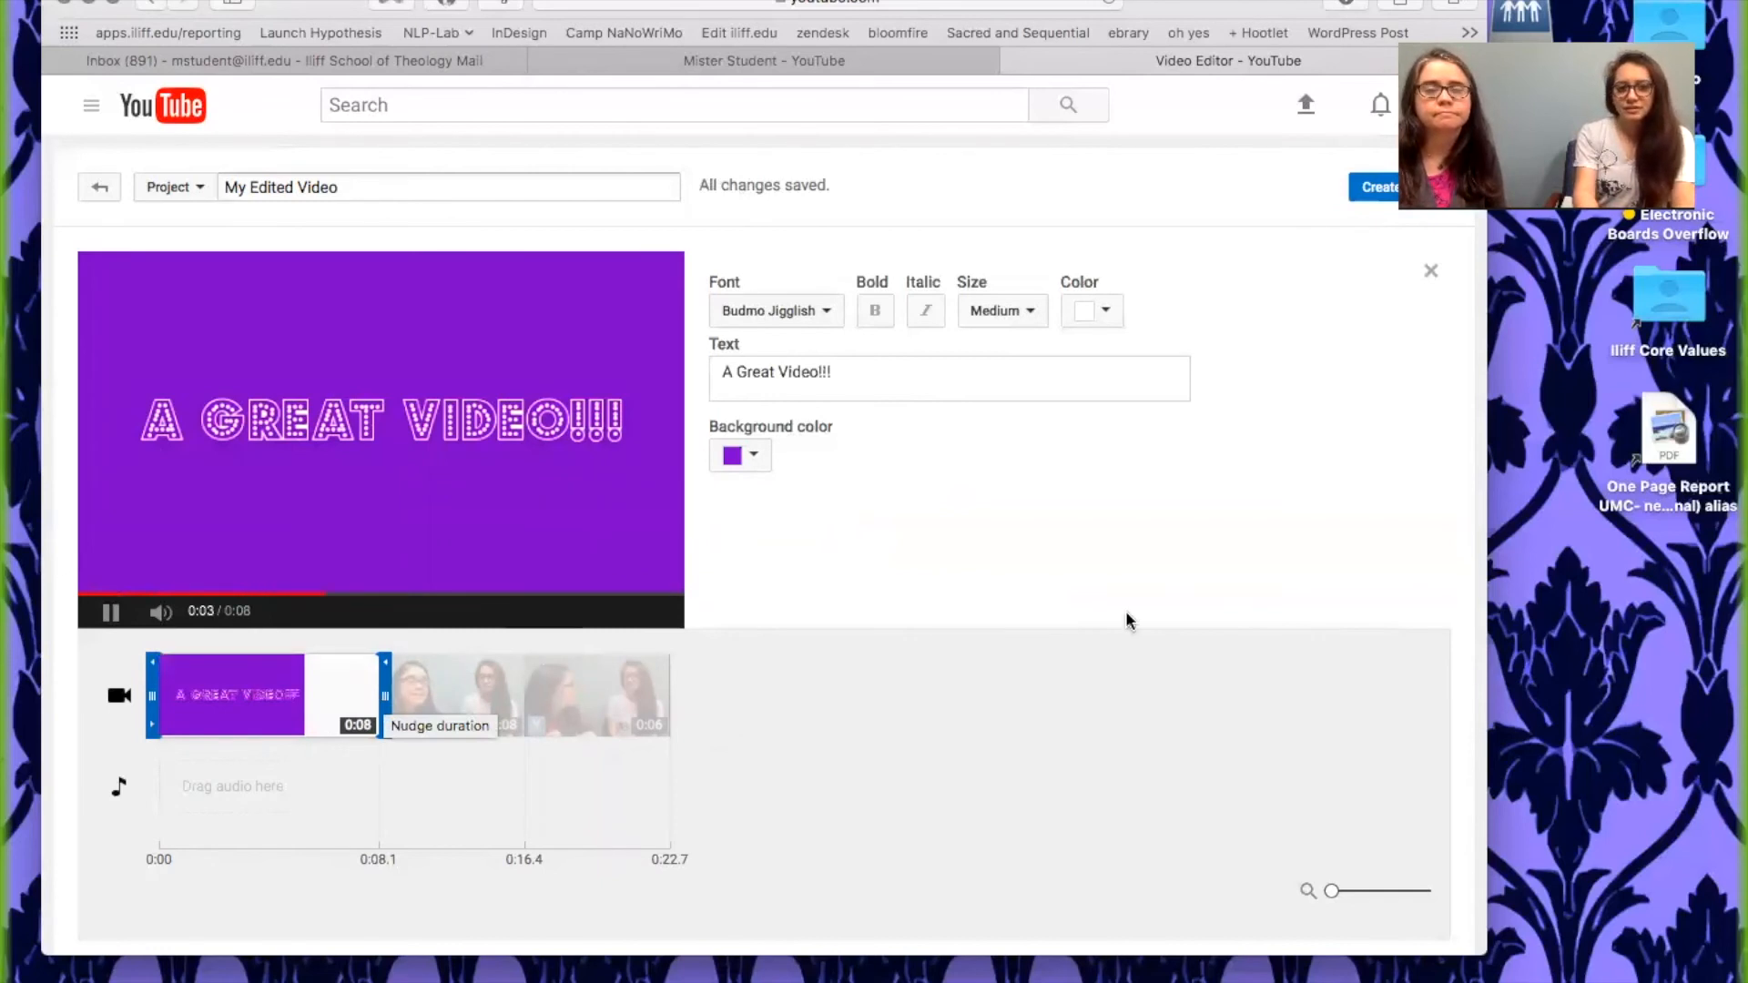
pyautogui.click(1432, 274)
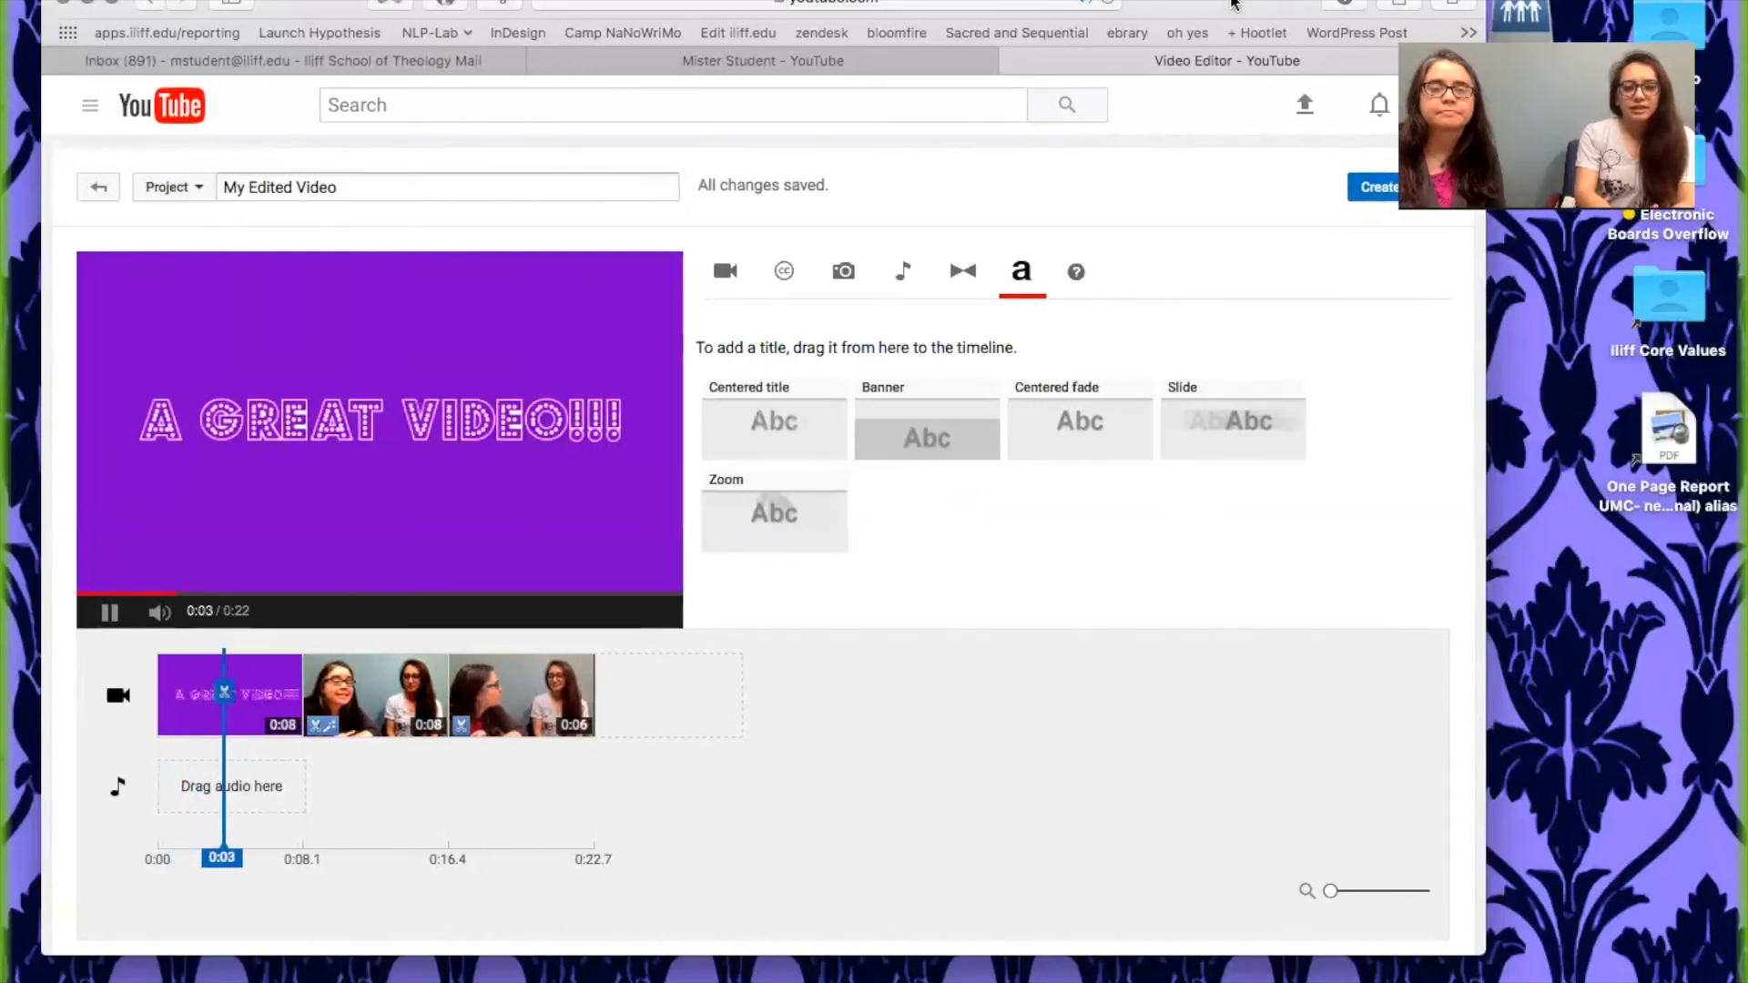
# - Create the finished video from the My Edited Video project and look over its watch page
pyautogui.moveTo(1209, 4); pyautogui.dragTo(1188, 4)
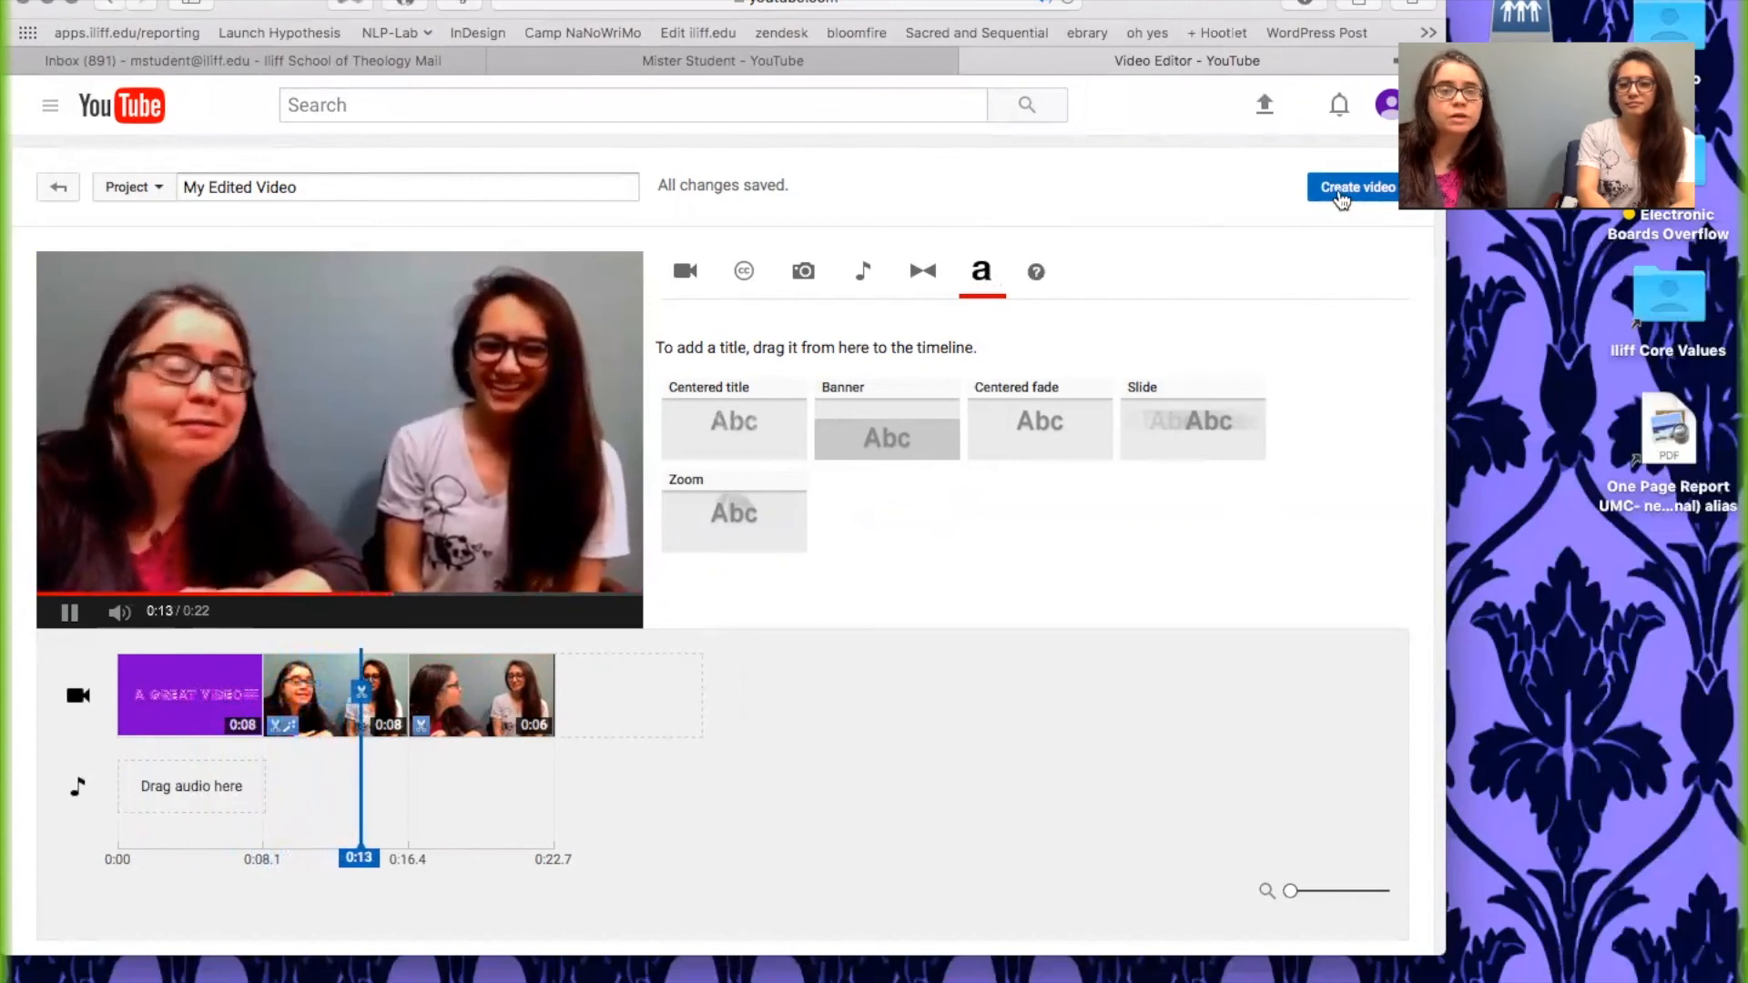
pyautogui.click(310, 184)
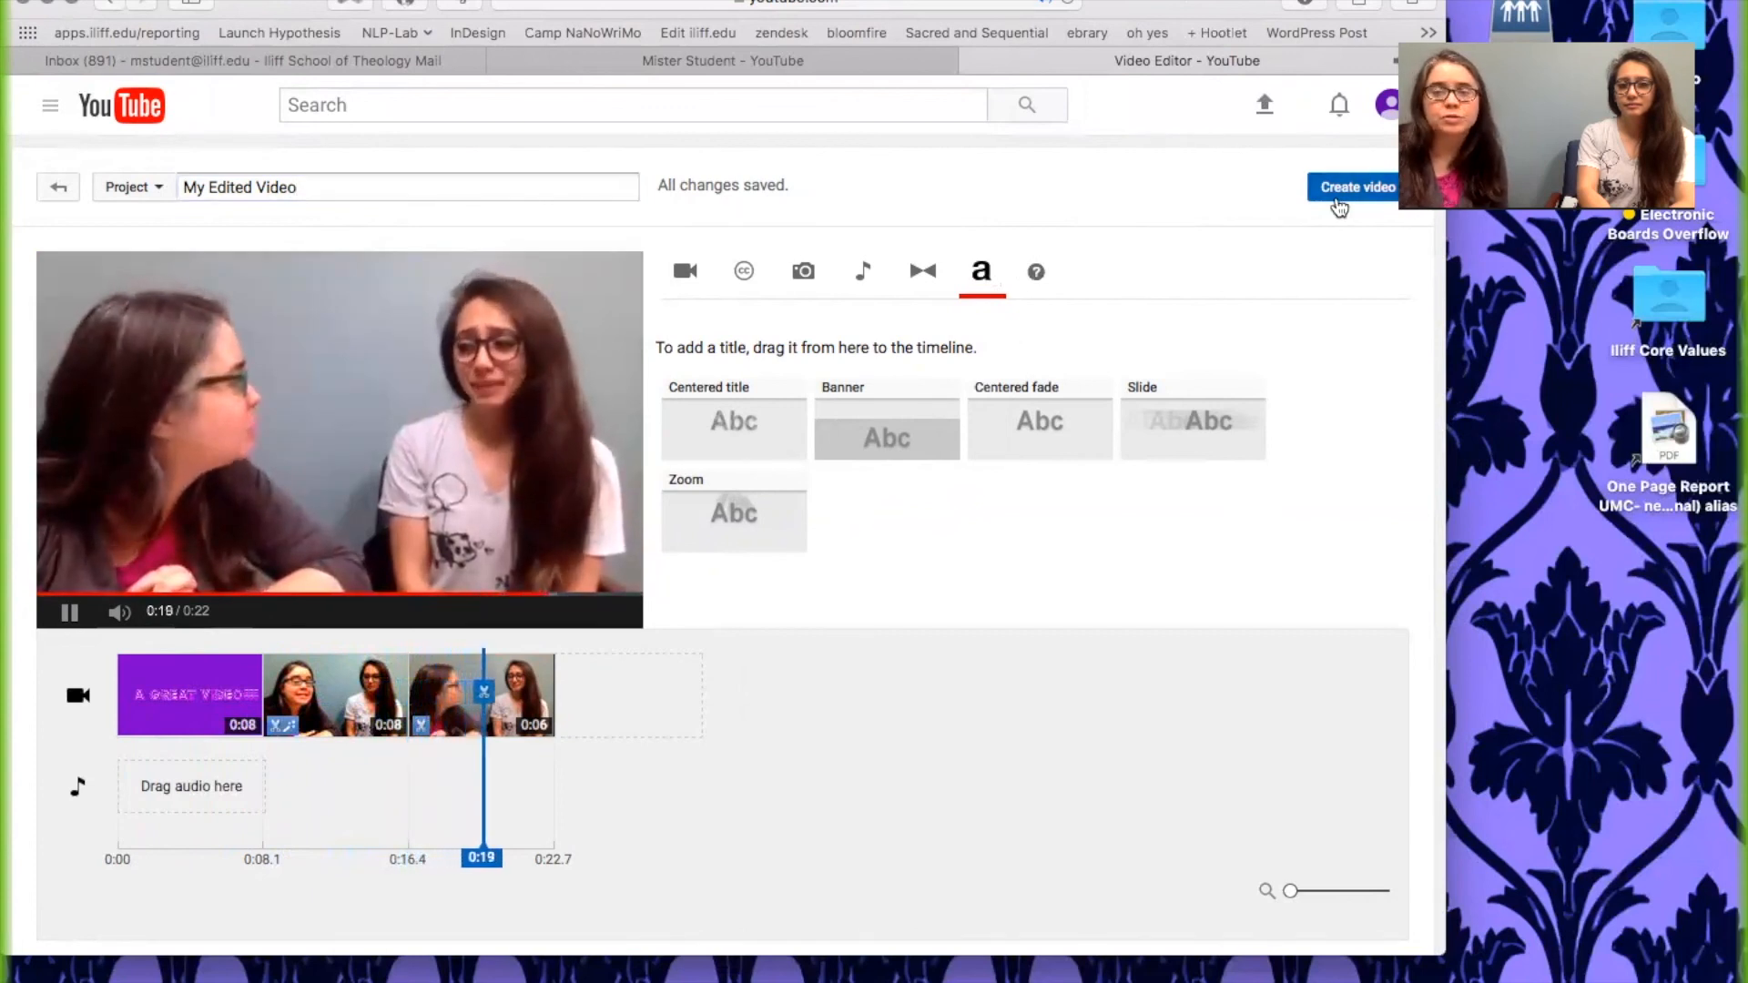
pyautogui.click(1338, 188)
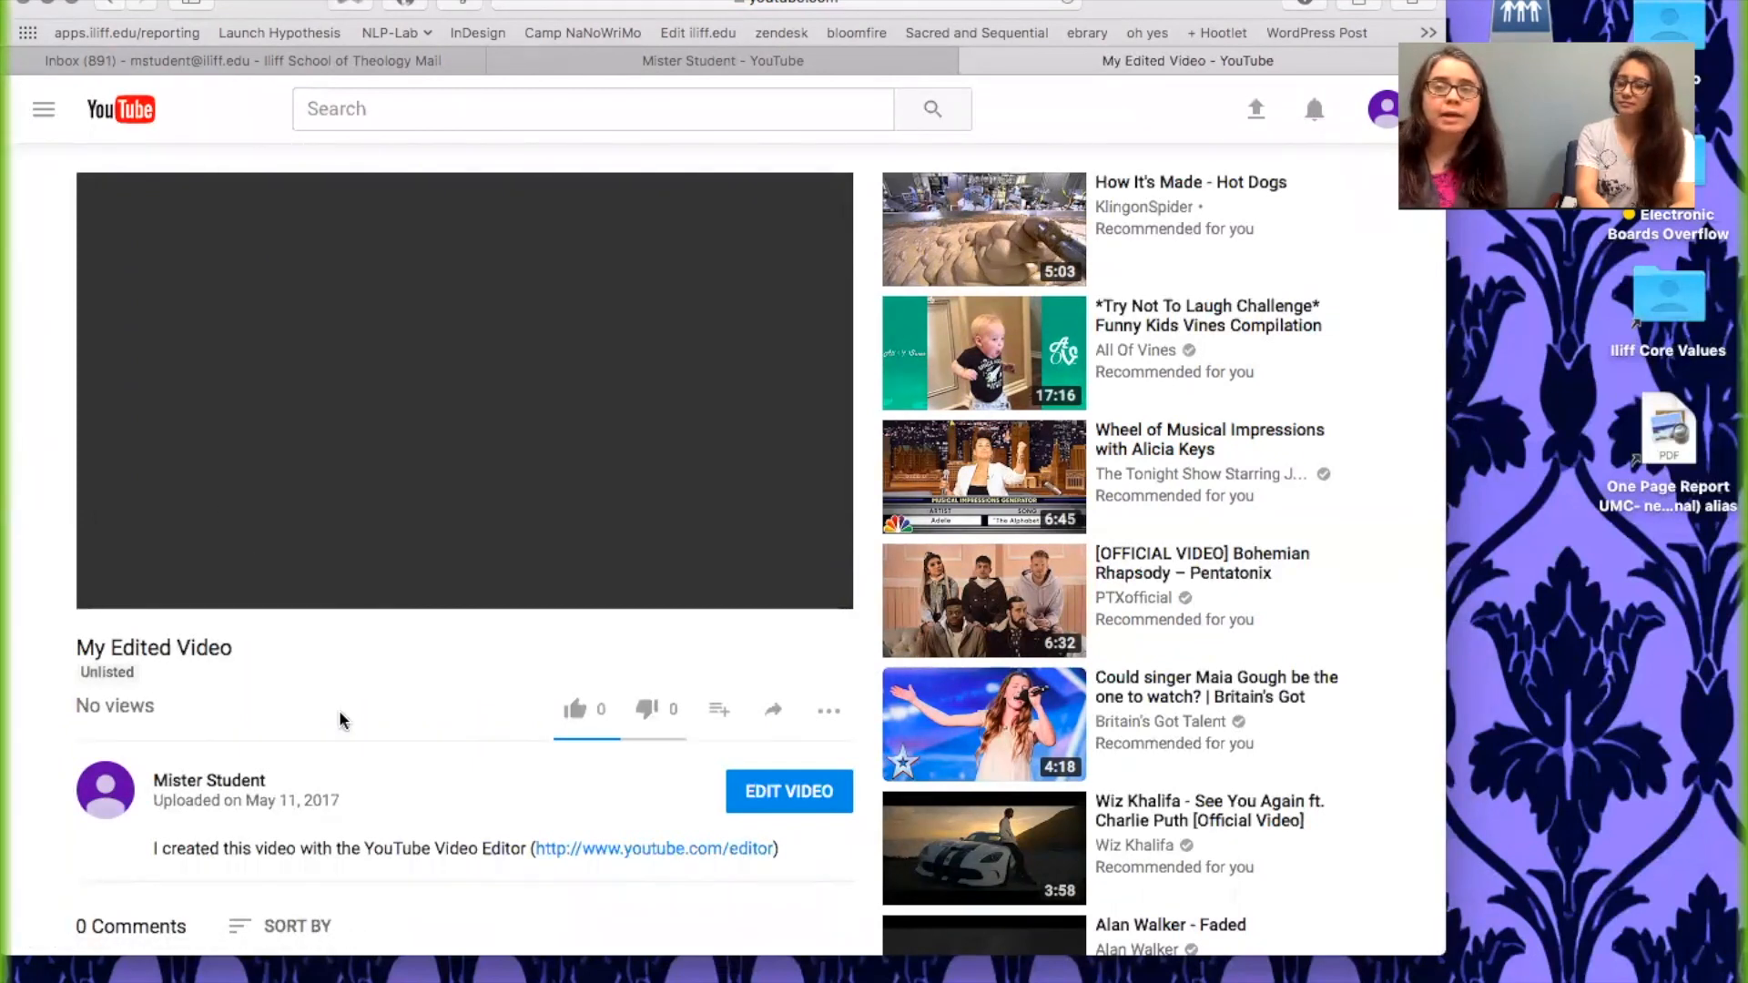
pyautogui.scroll(-3, 341, 721)
pyautogui.scroll(3, 337, 692)
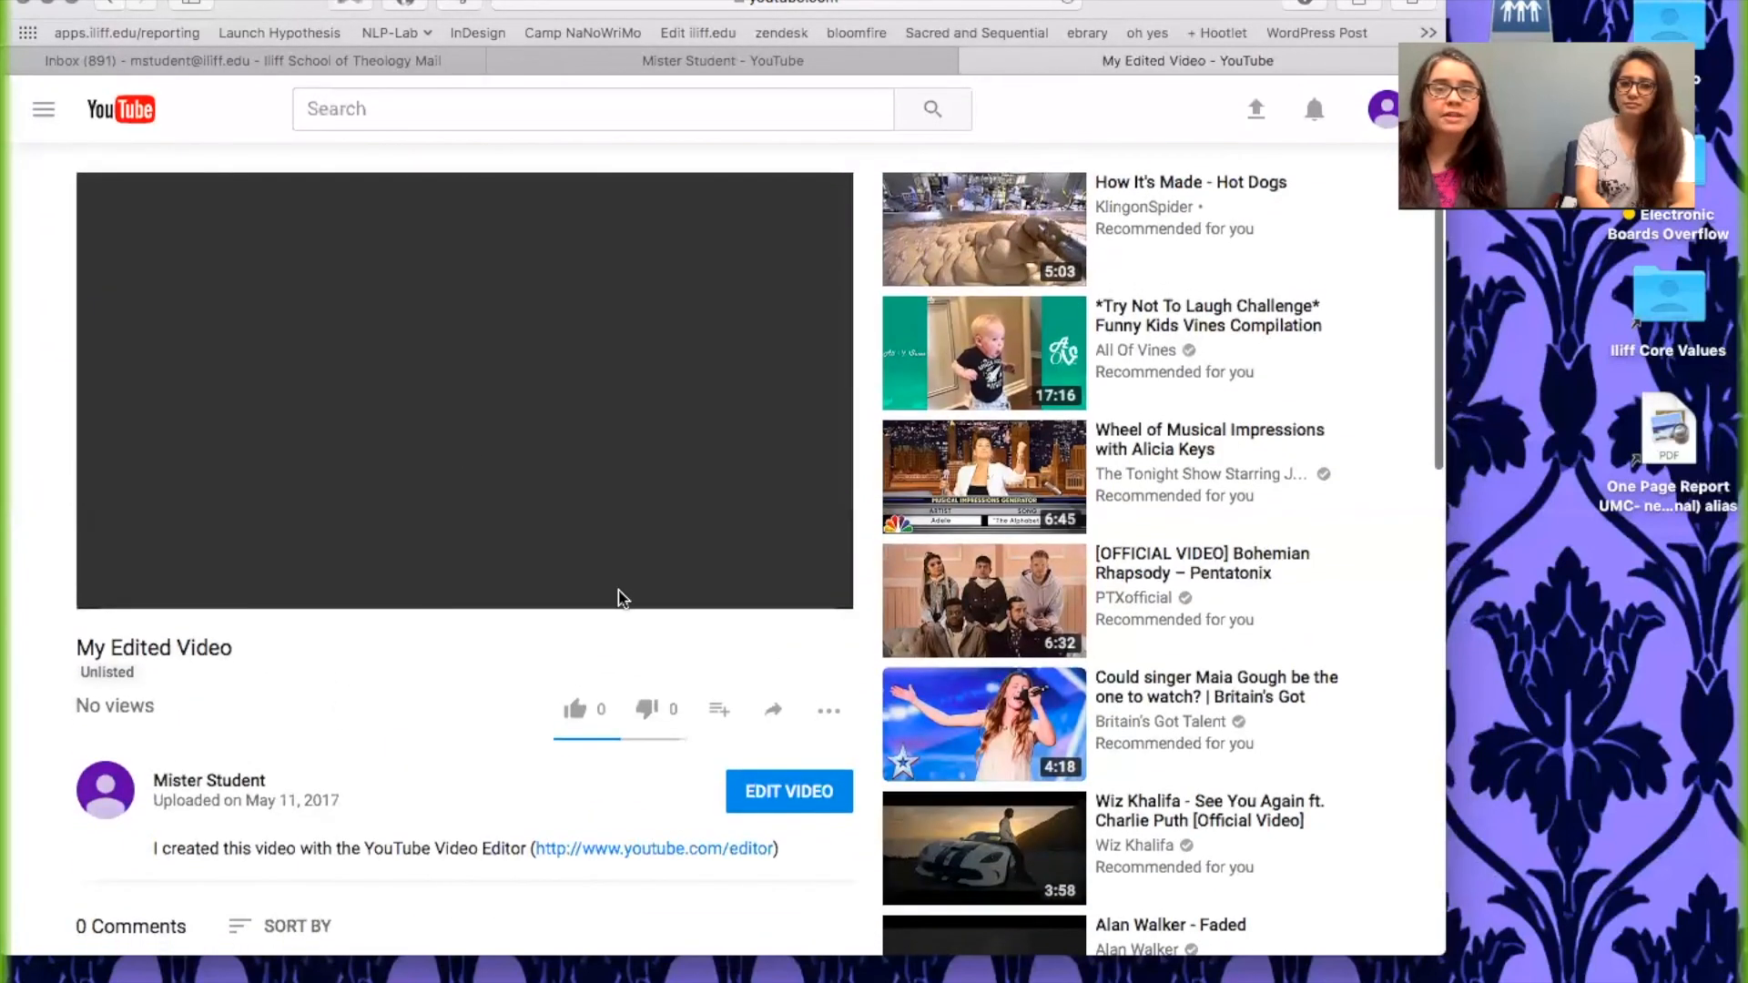